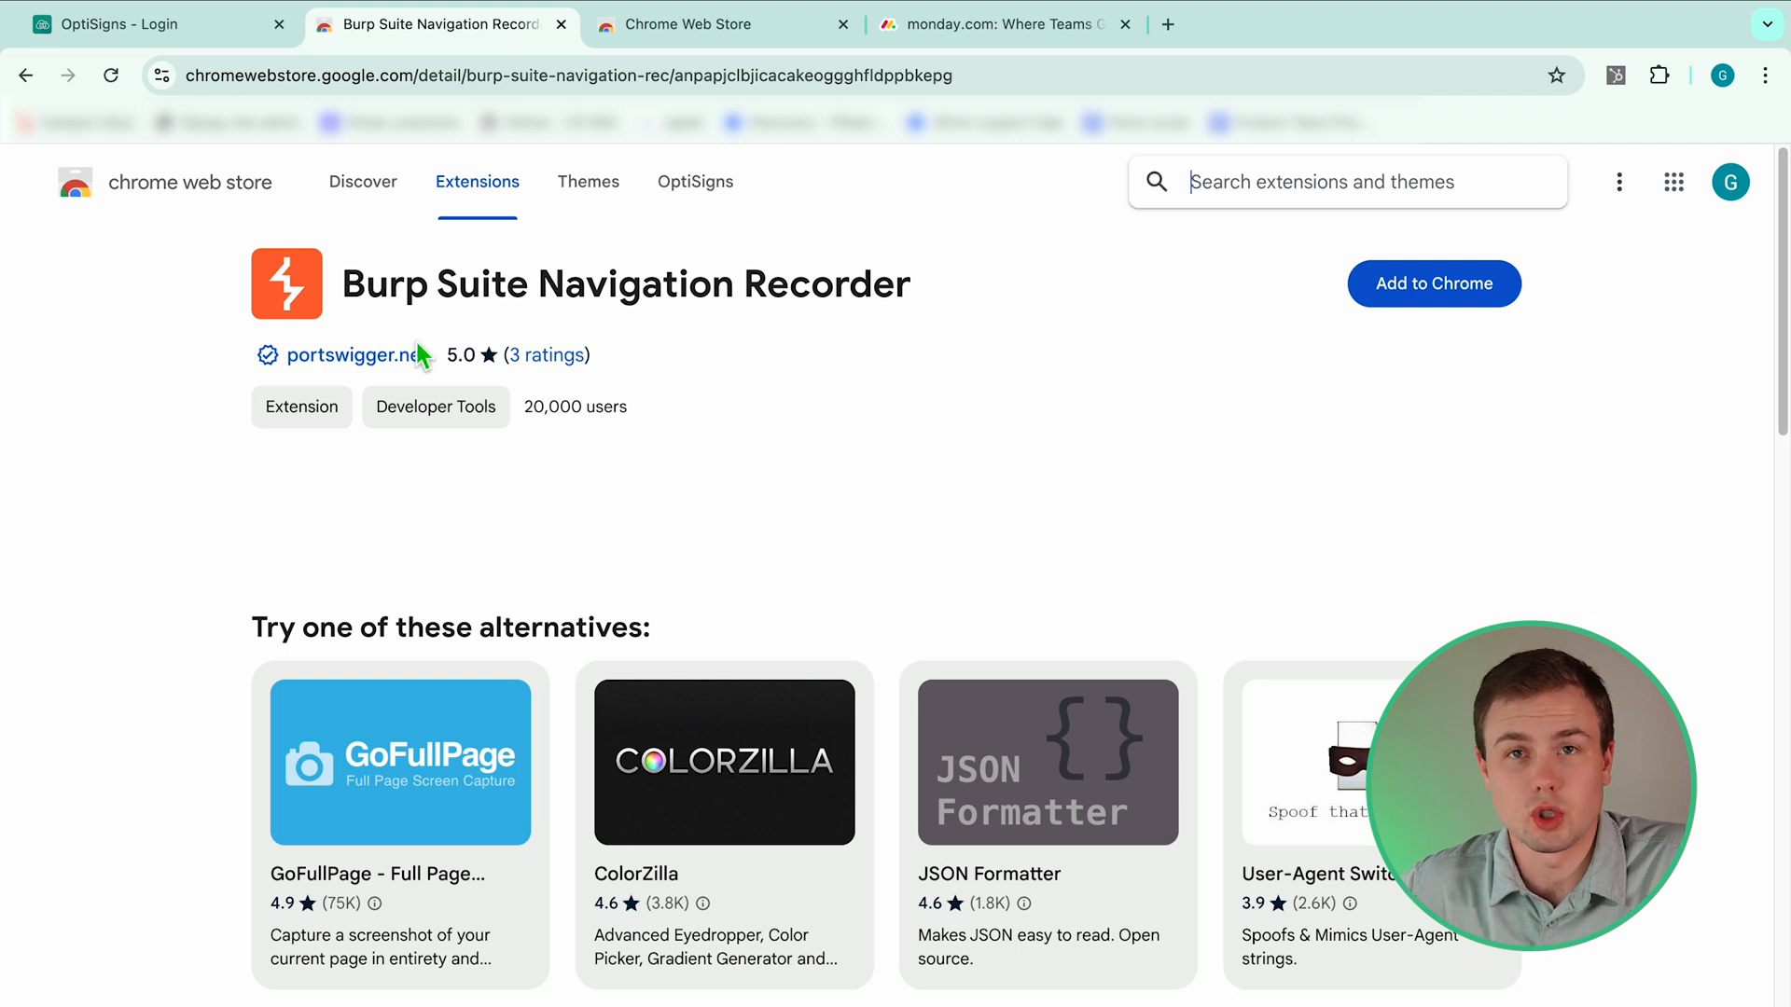
- Find Burp Suite Navigation Recorder in the Chrome Web Store and add it to Chrome
{"action": "left_click", "coordinate": [670, 26]}
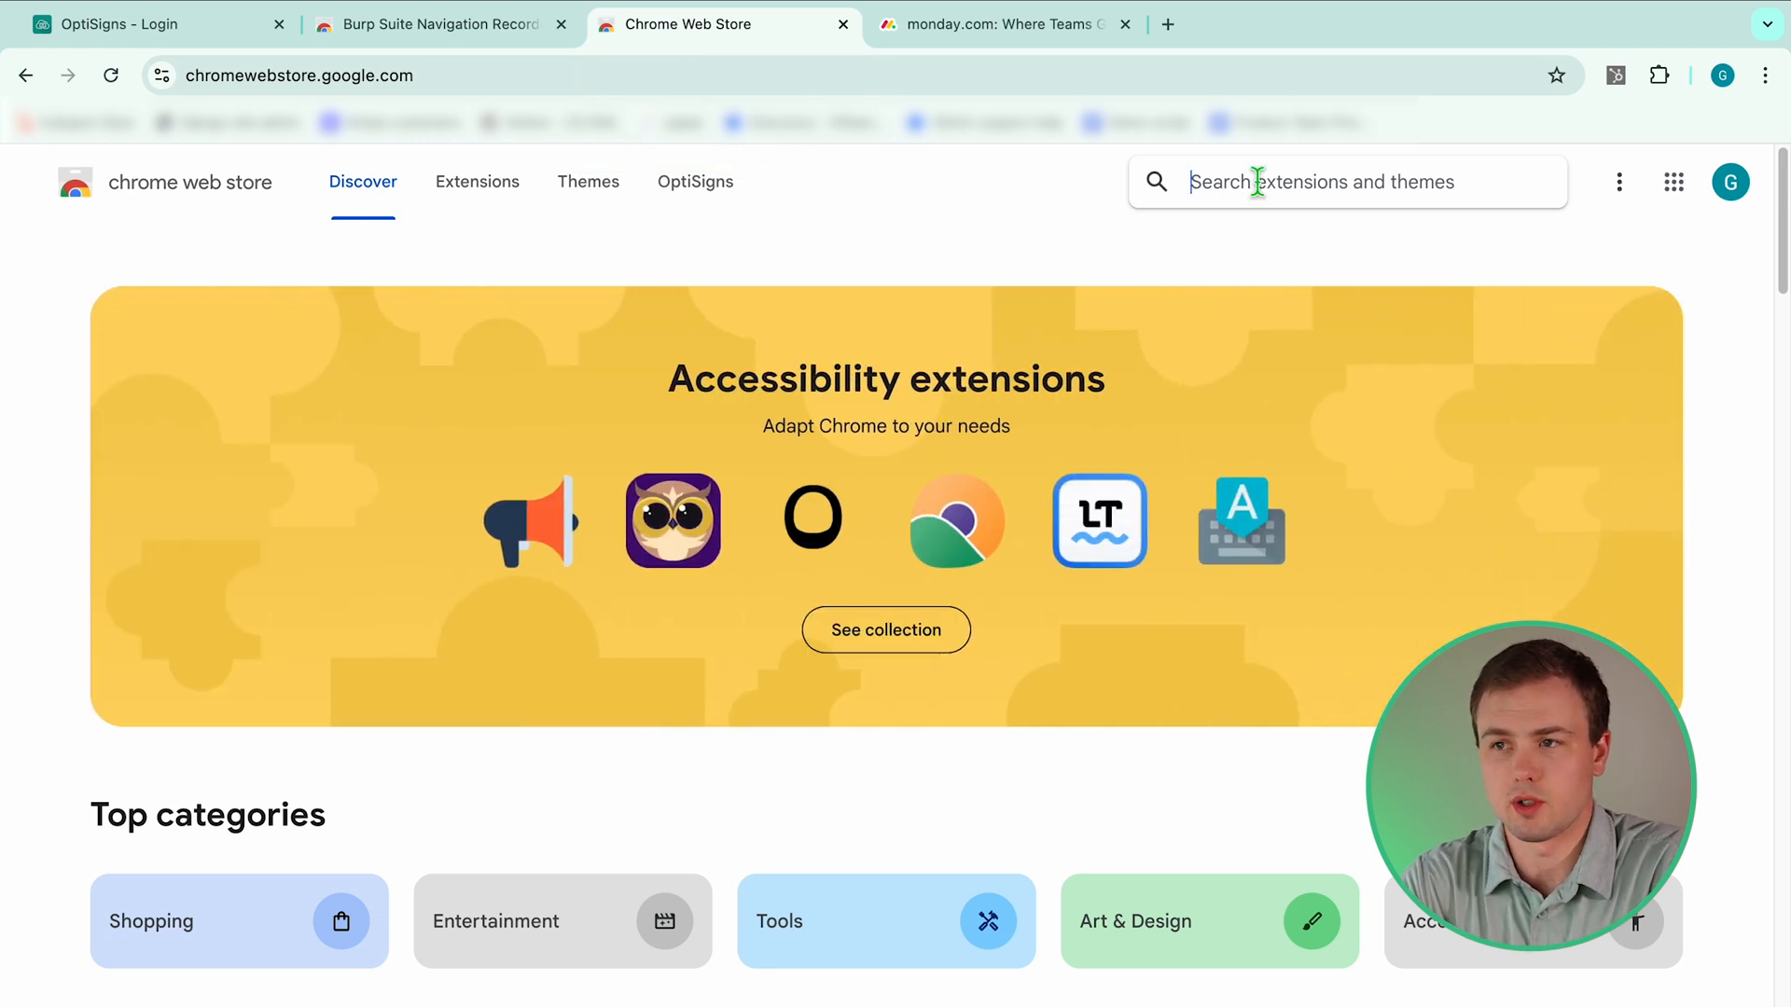
{"action": "type", "text": "burp sui"}
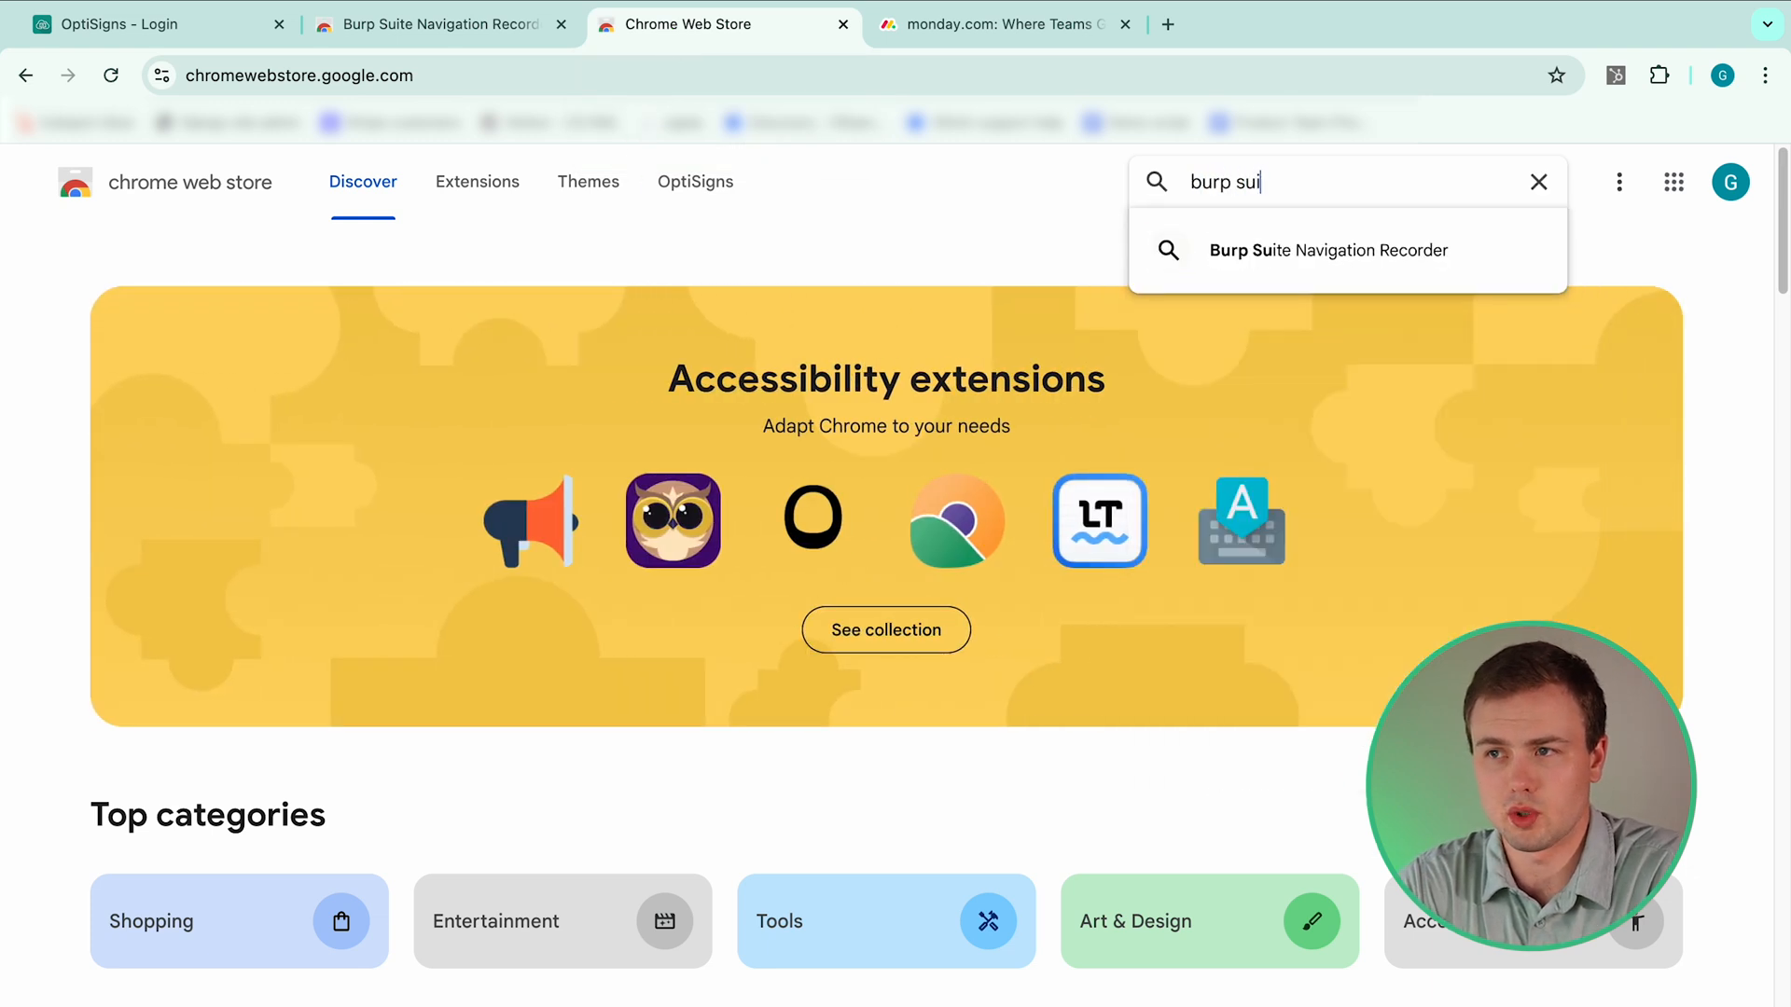
{"action": "type", "text": "te navigation "}
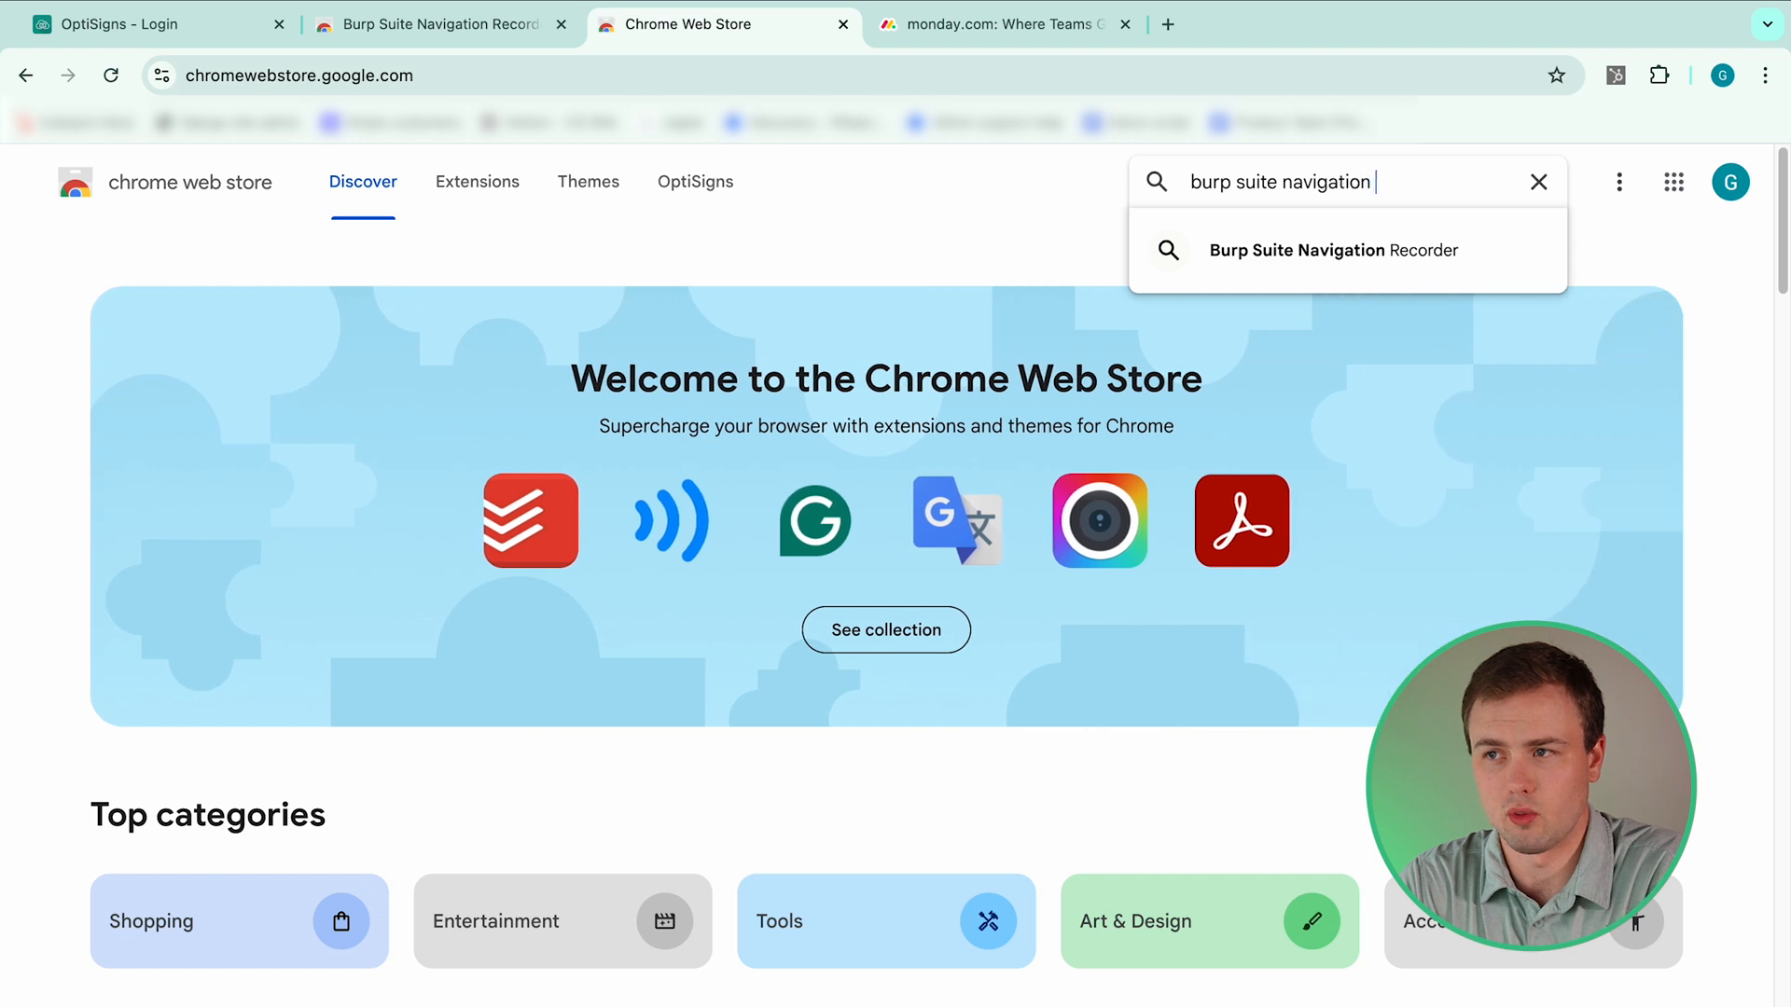
{"action": "type", "text": "recorder"}
{"action": "key", "text": "Return"}
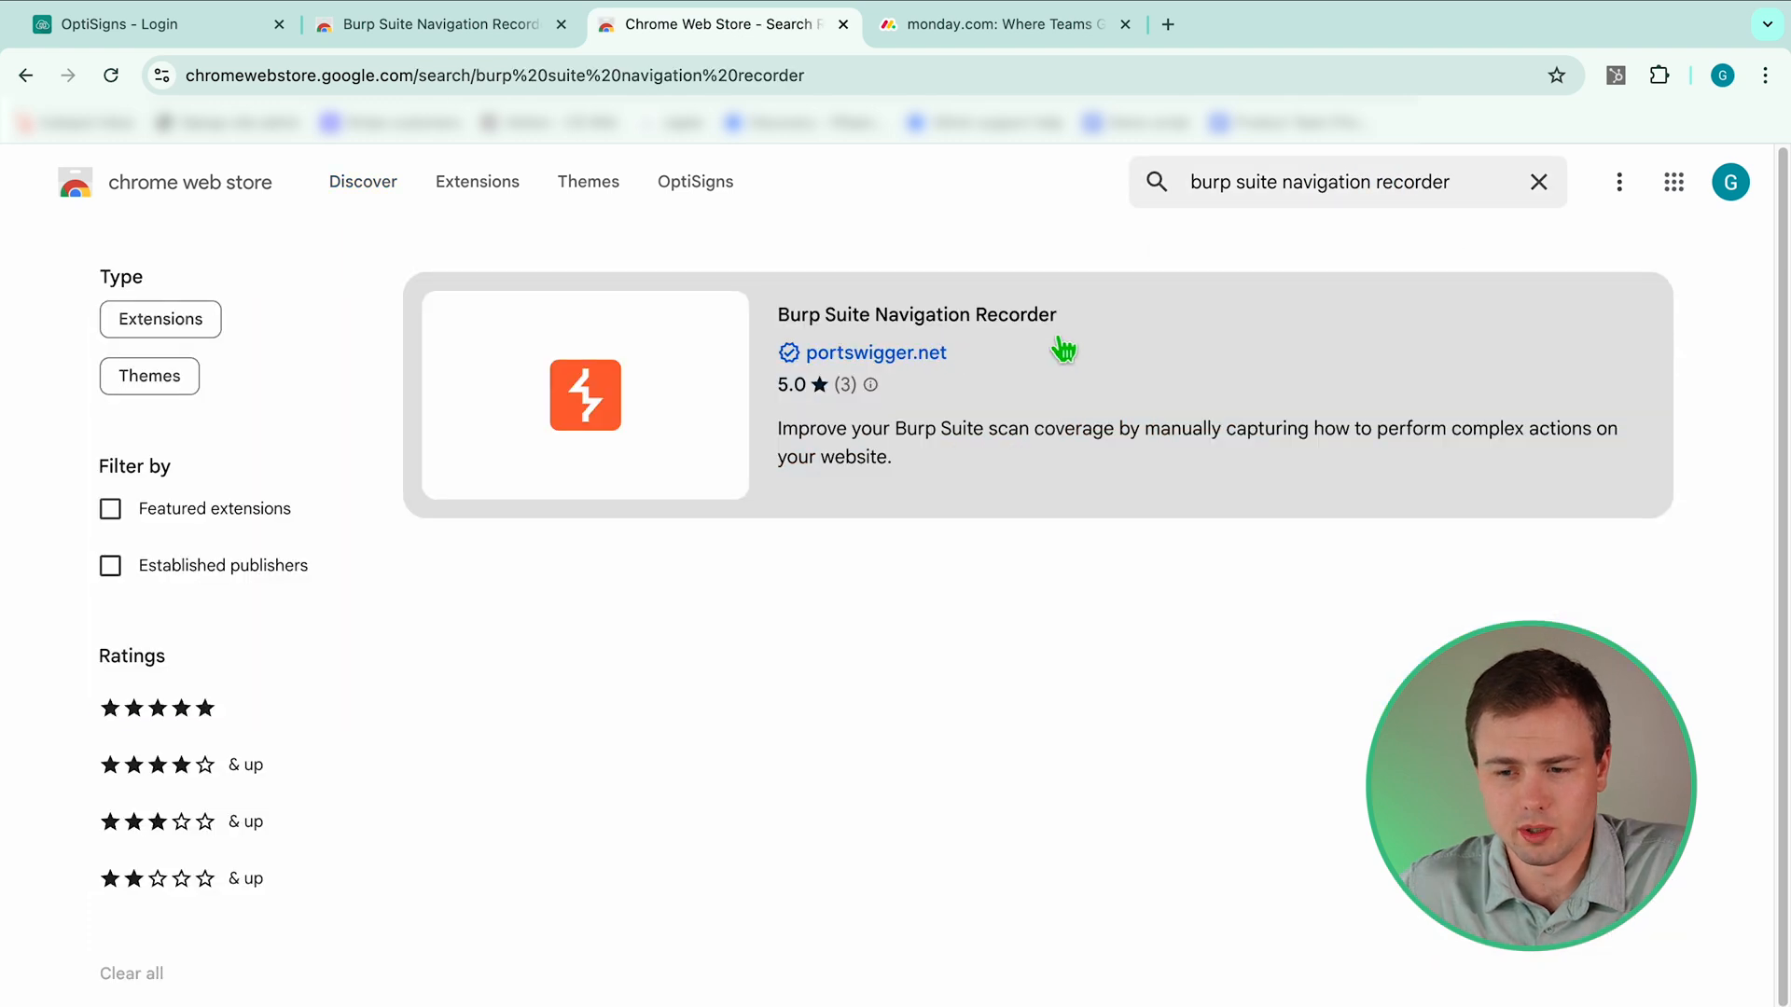
{"action": "left_click", "coordinate": [1067, 350]}
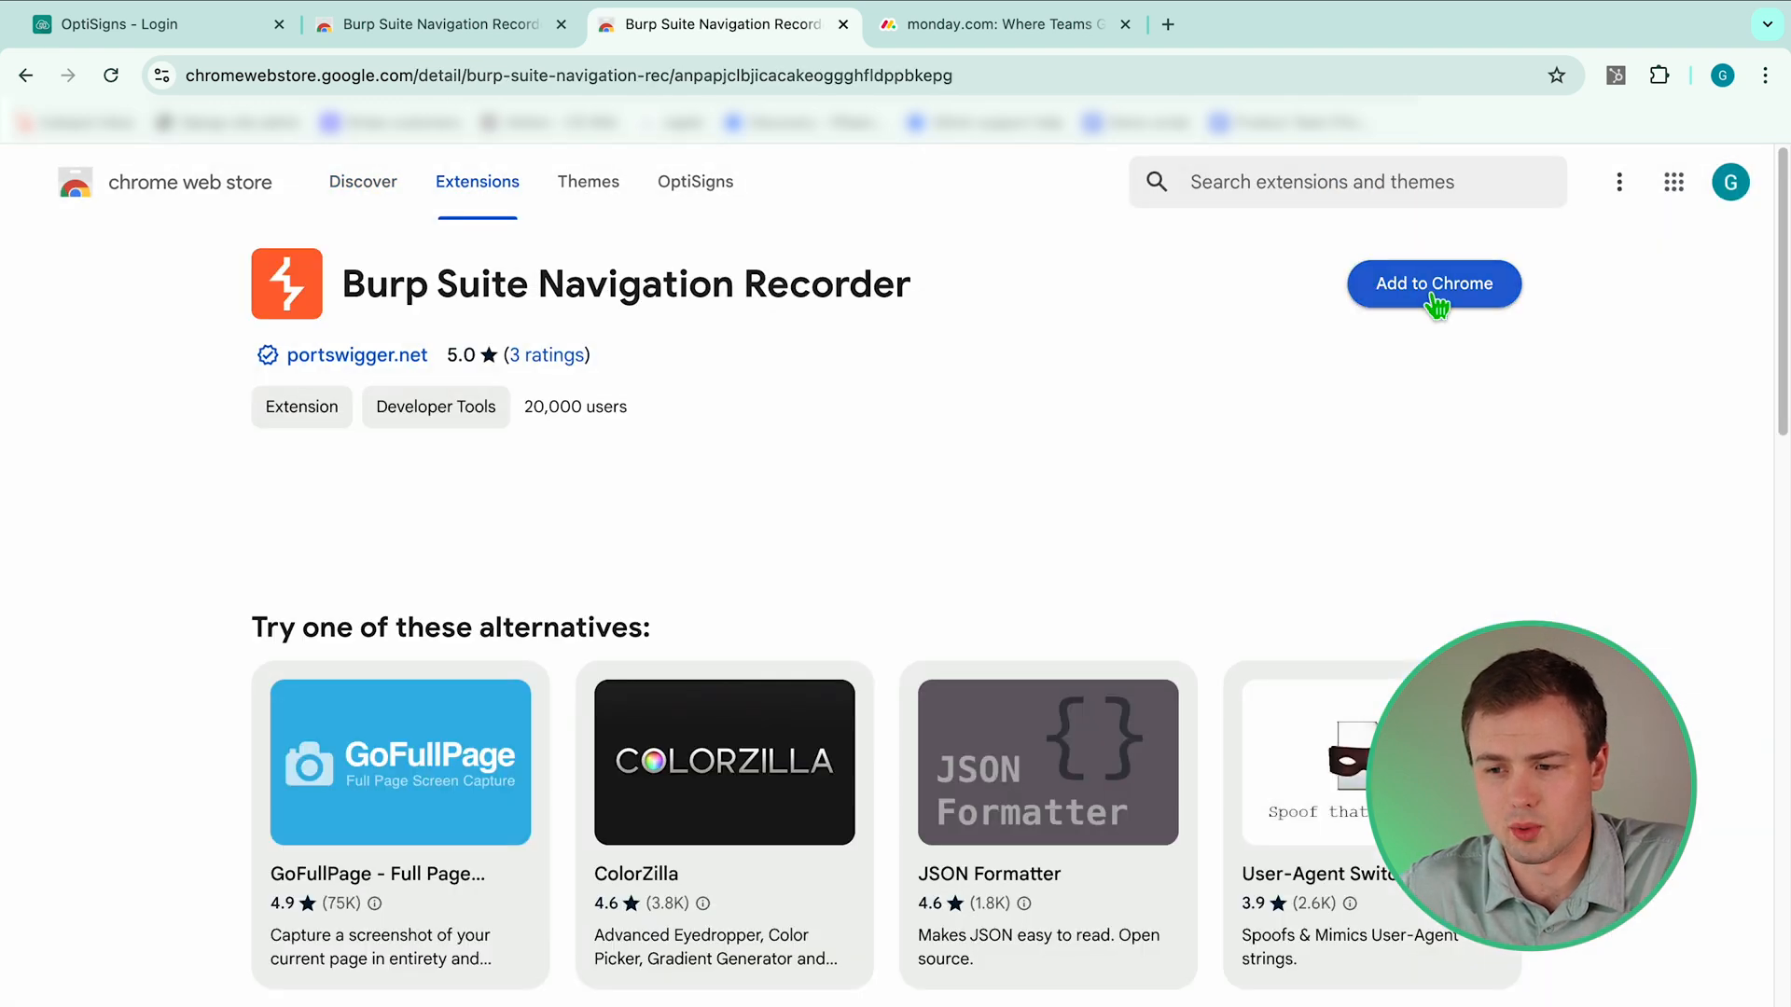
{"action": "left_click", "coordinate": [1435, 296]}
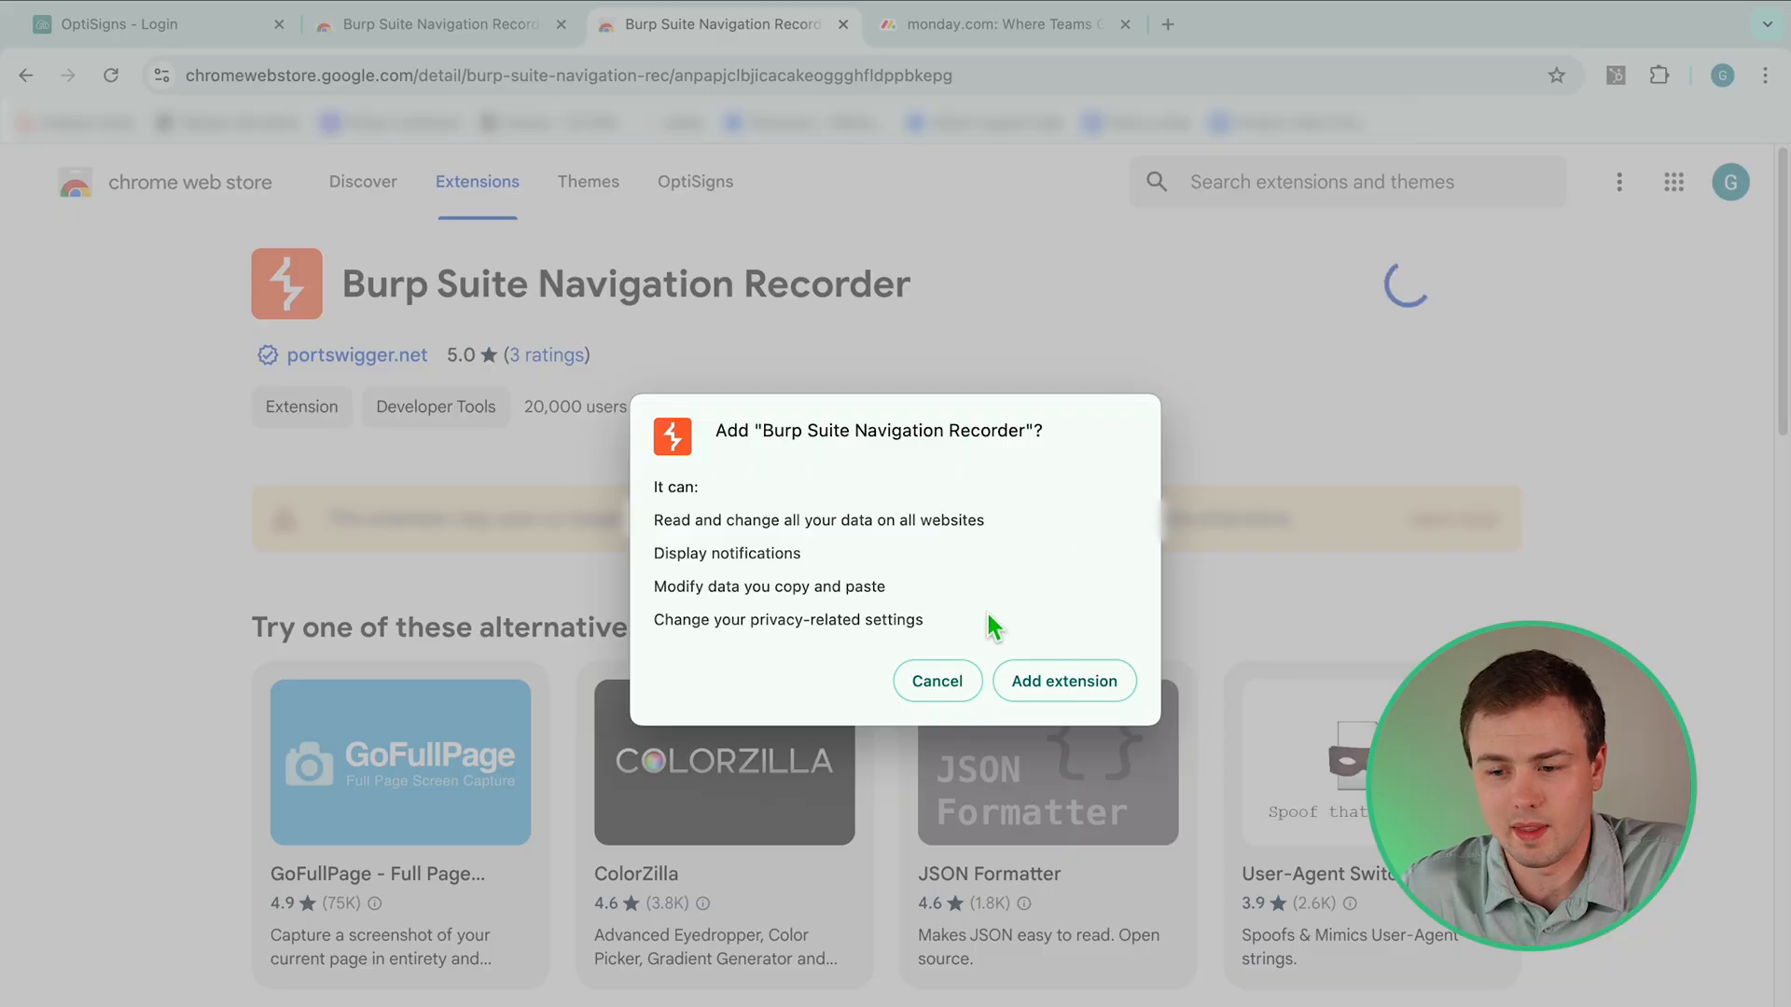
{"action": "left_click", "coordinate": [1050, 687]}
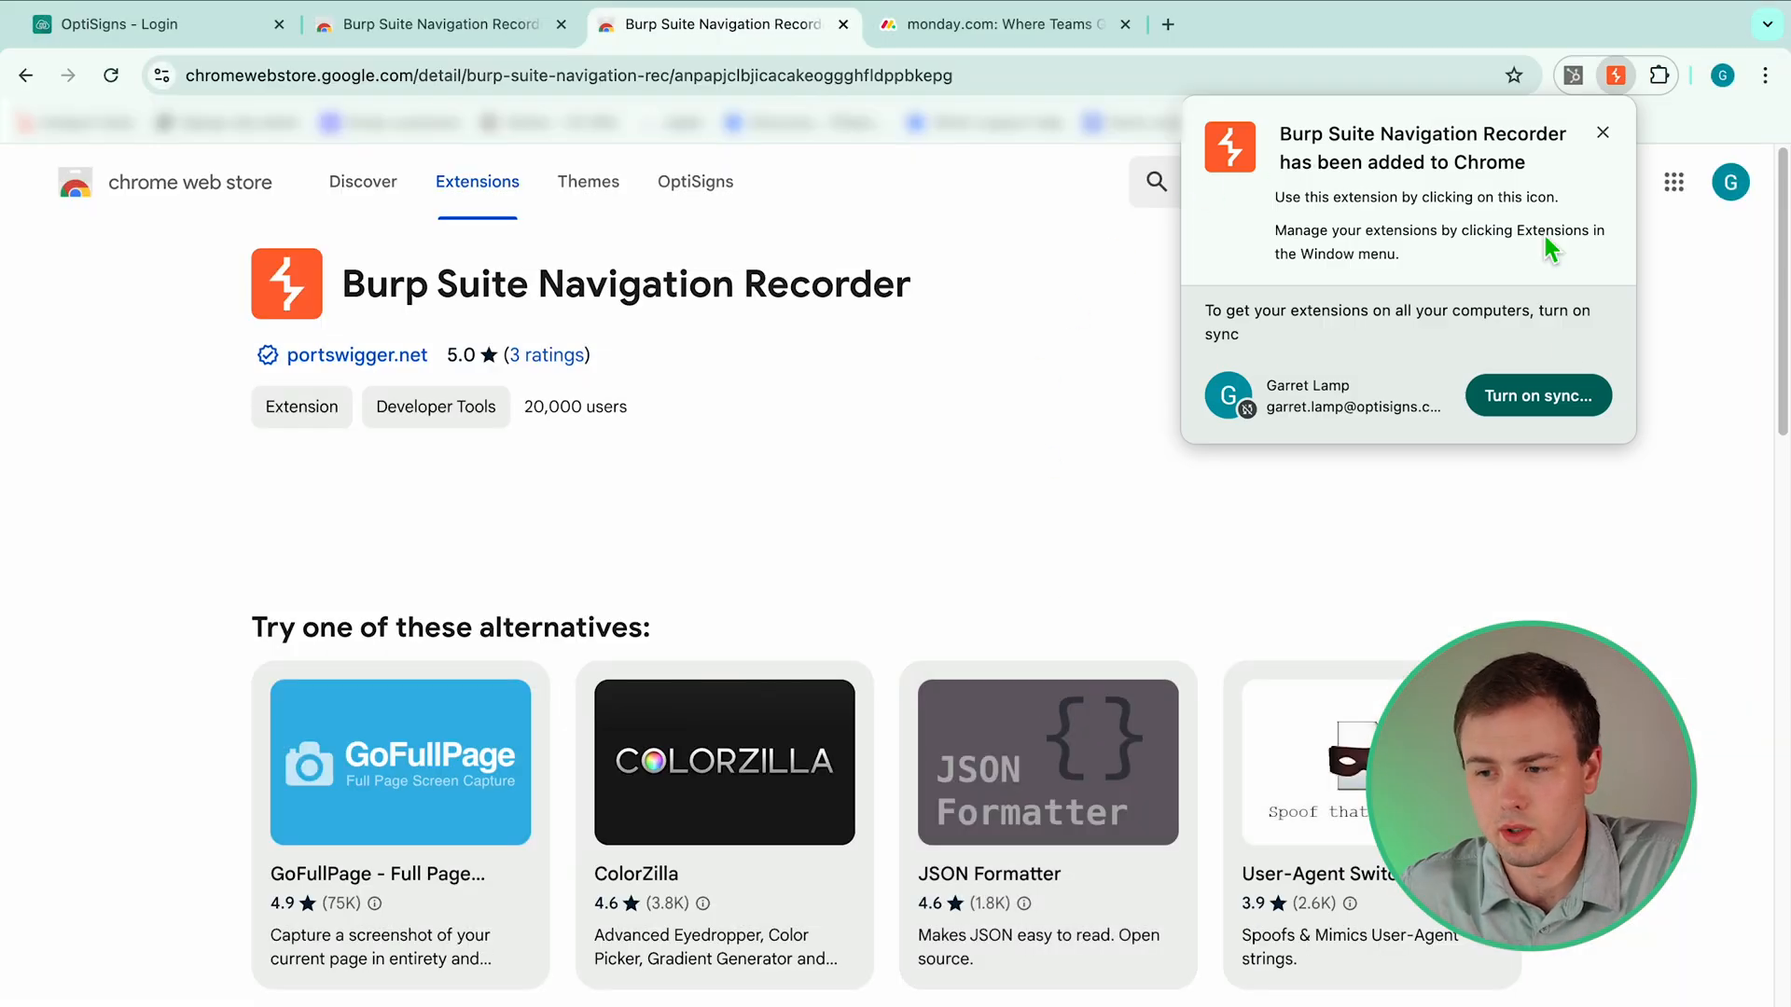
{"action": "left_click", "coordinate": [1603, 135]}
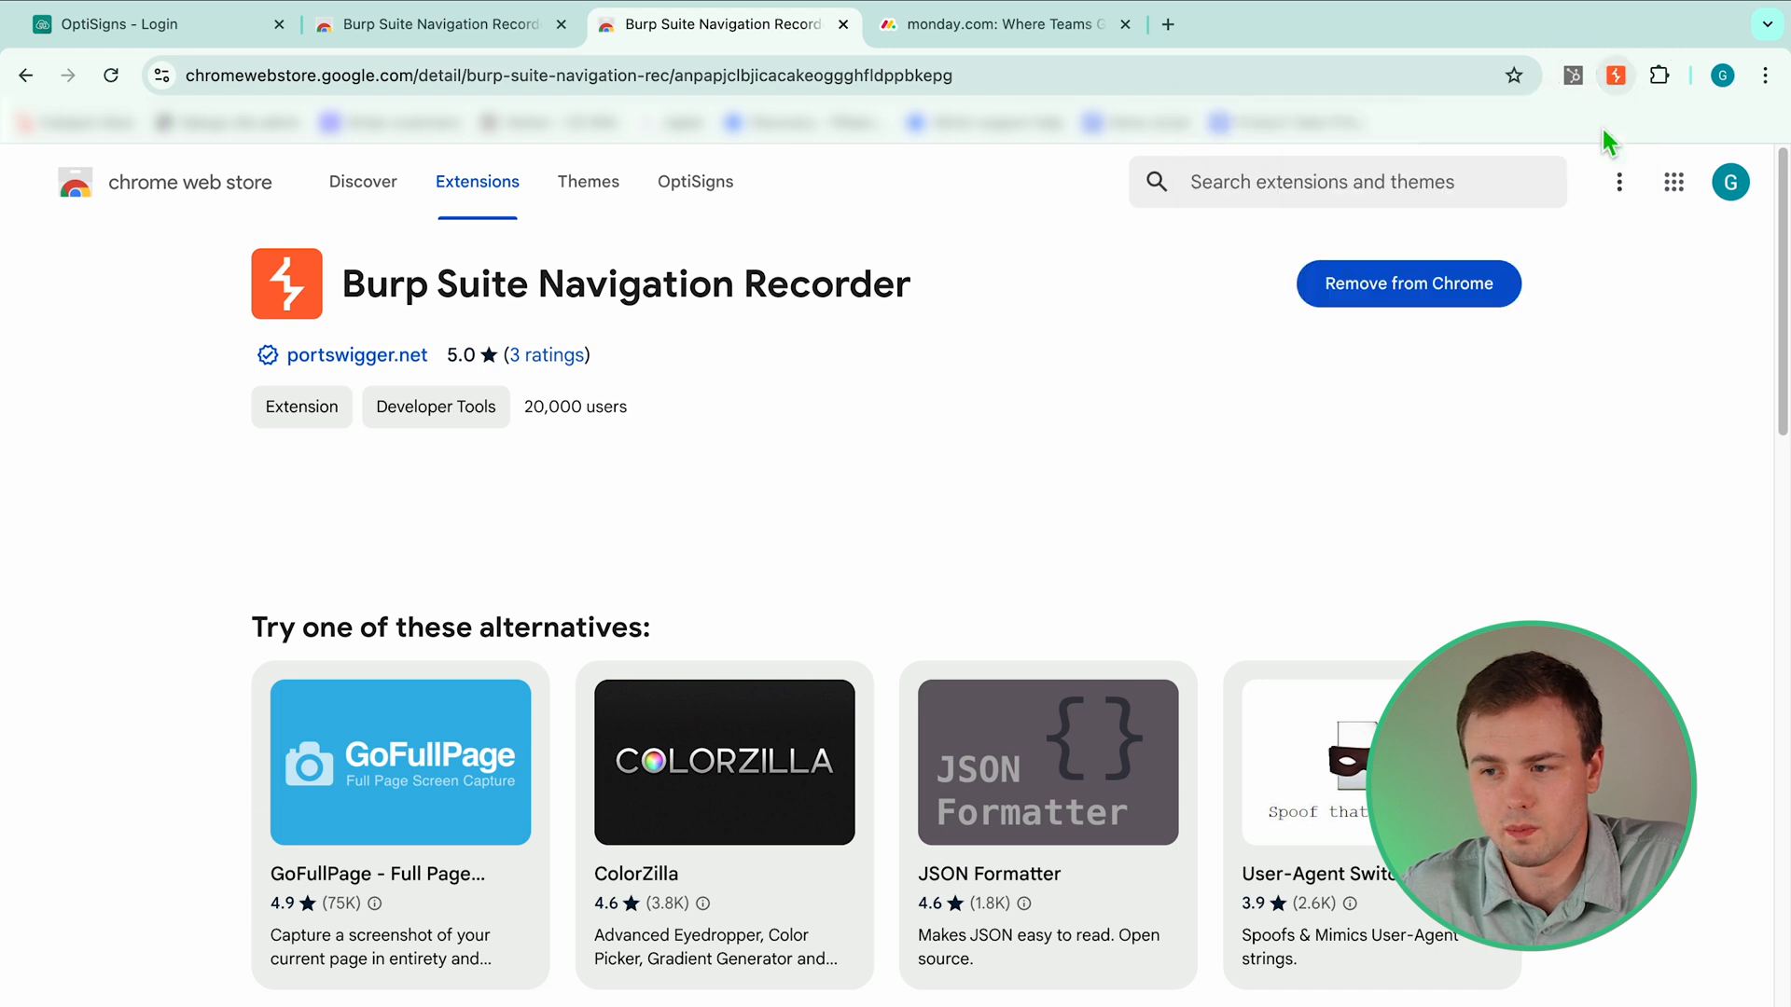
- Pin the recorder extension from the Extensions toolbar menu
{"action": "left_click", "coordinate": [1660, 77]}
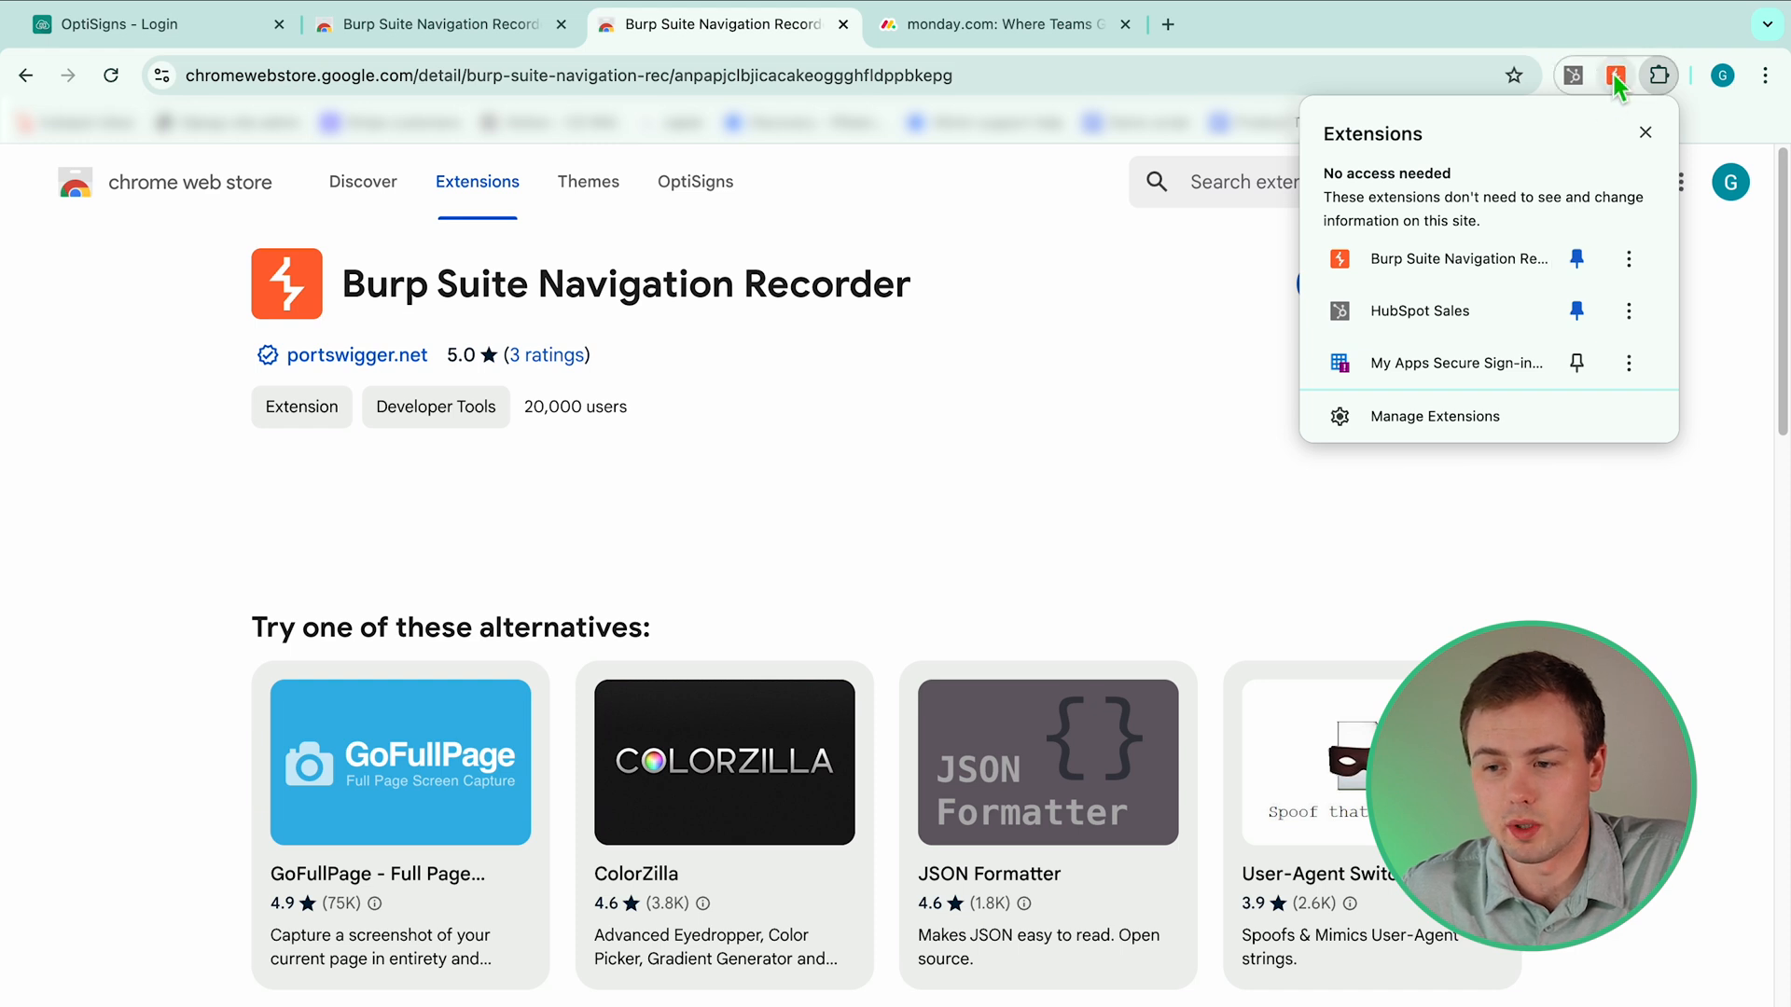
{"action": "right_click", "coordinate": [1615, 79]}
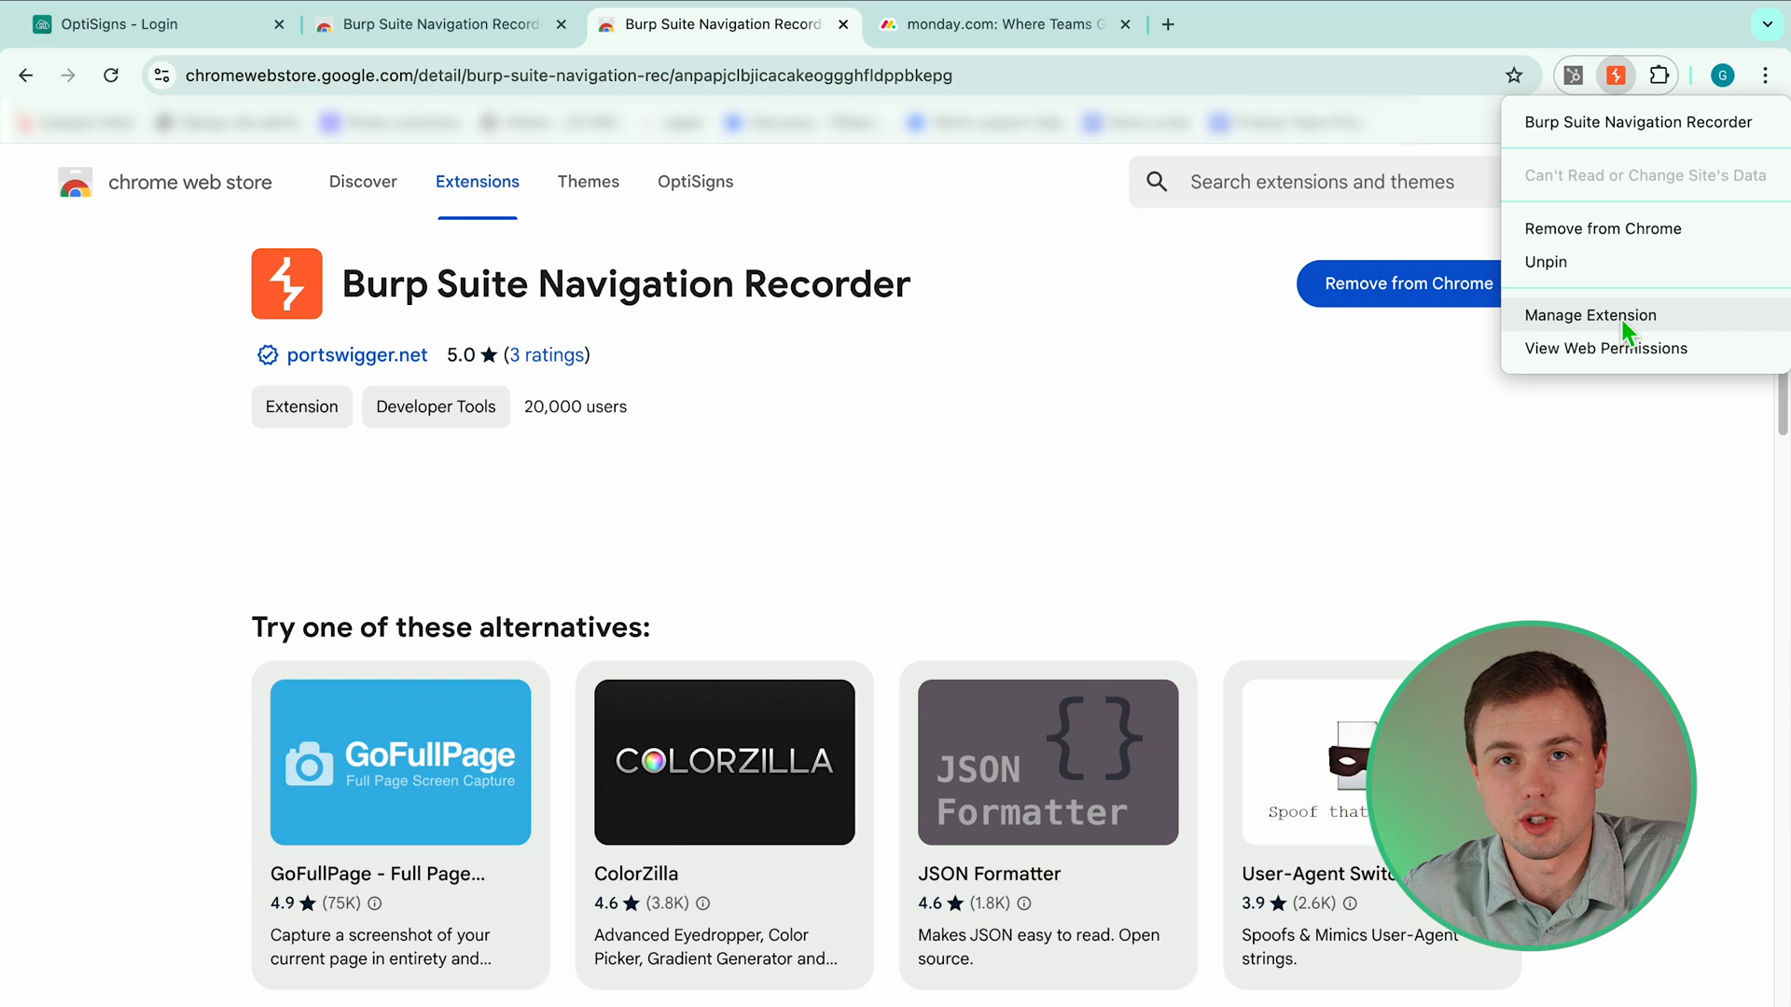
{"action": "left_click", "coordinate": [1590, 316]}
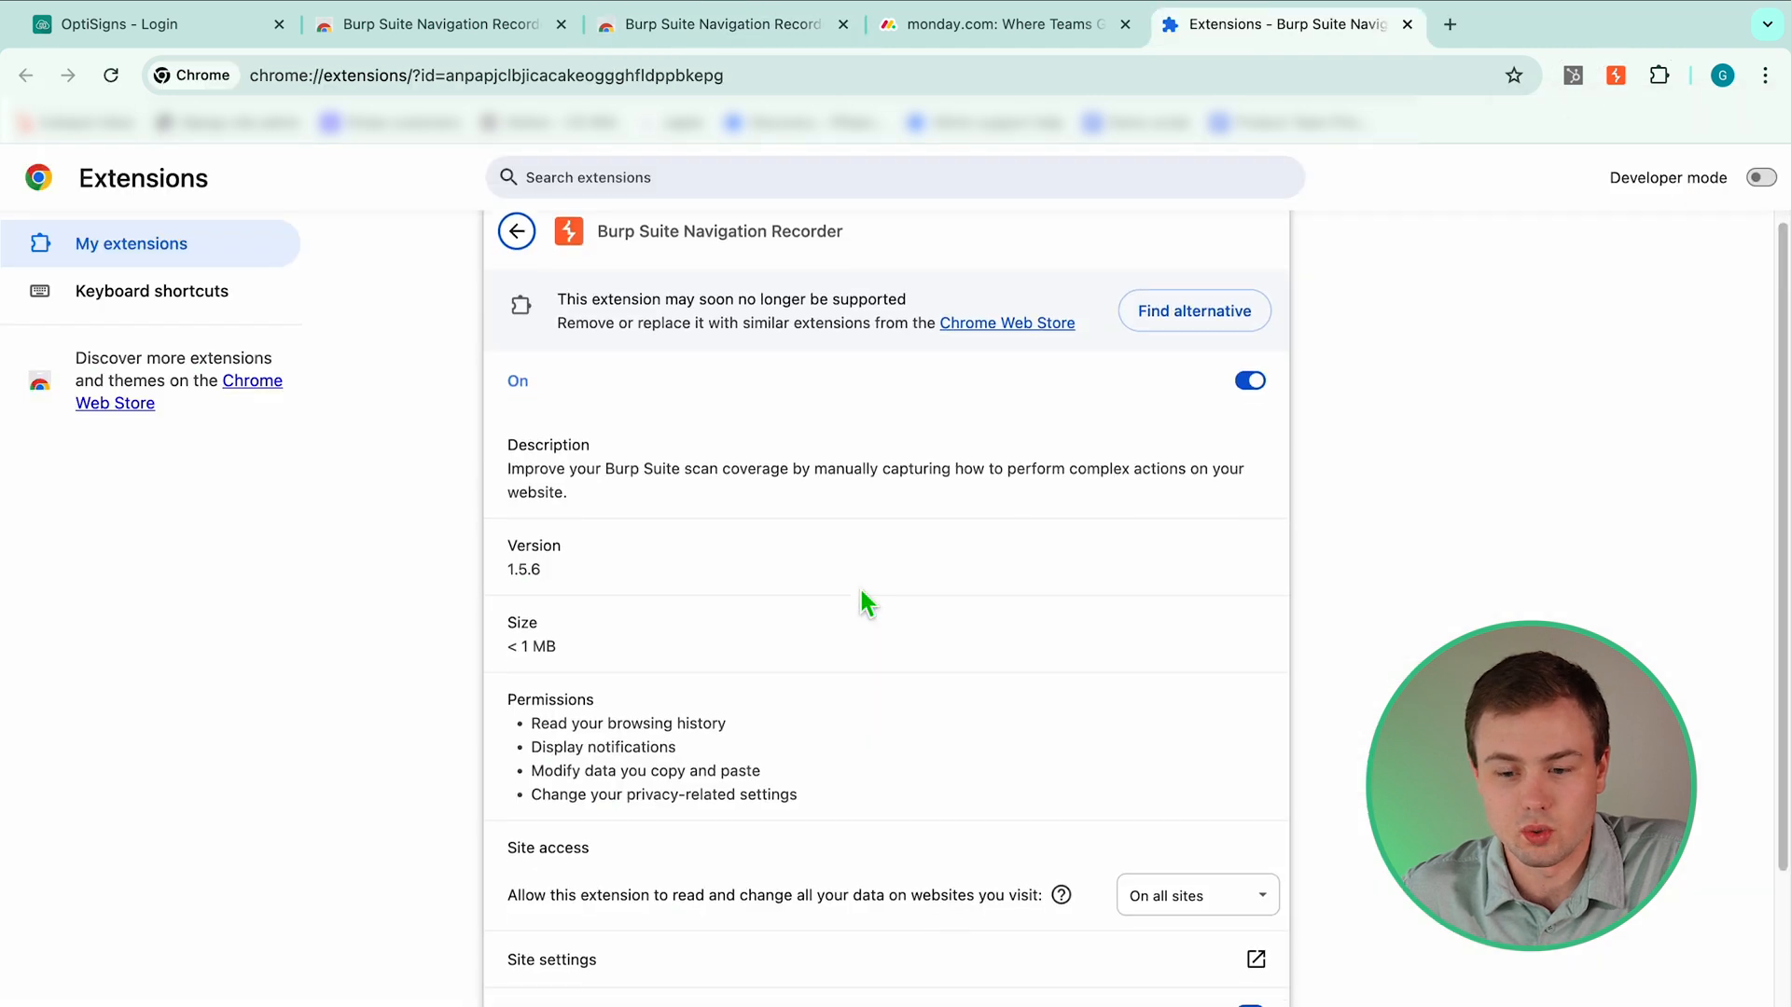
{"action": "scroll", "coordinate": [862, 602], "scroll_direction": "down", "scroll_amount": 2}
{"action": "scroll", "coordinate": [860, 602], "scroll_direction": "down", "scroll_amount": 2}
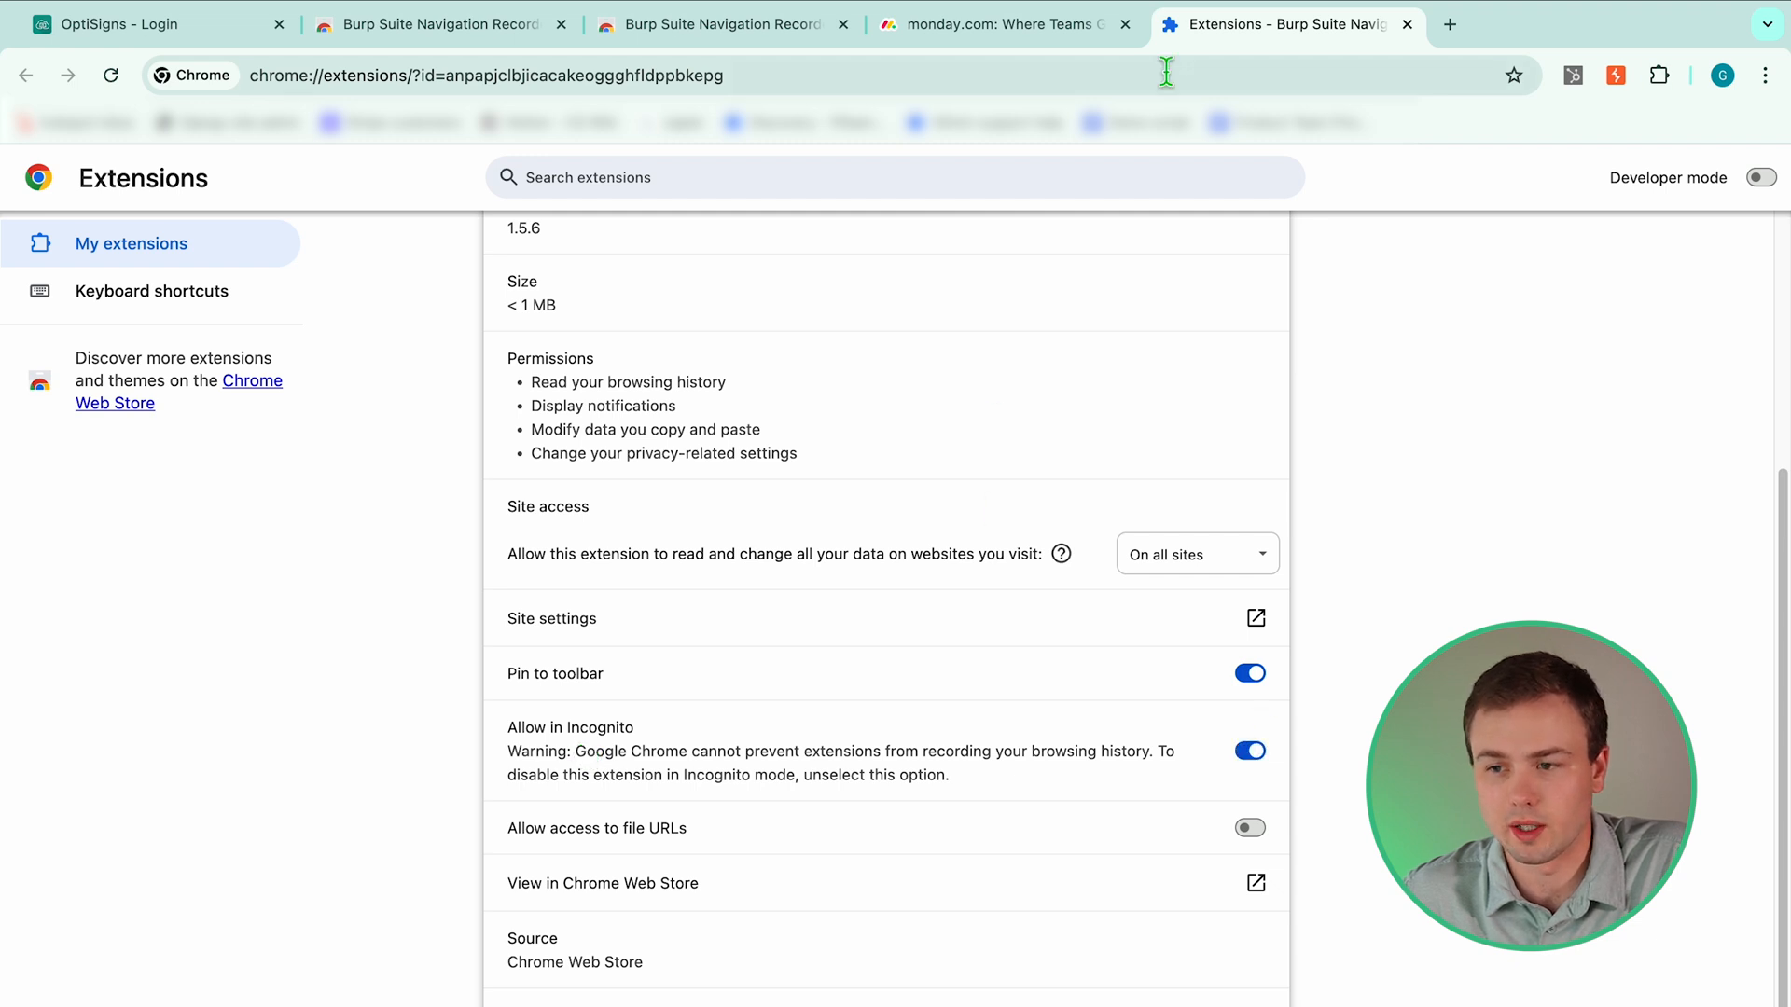
{"action": "left_click", "coordinate": [1407, 24]}
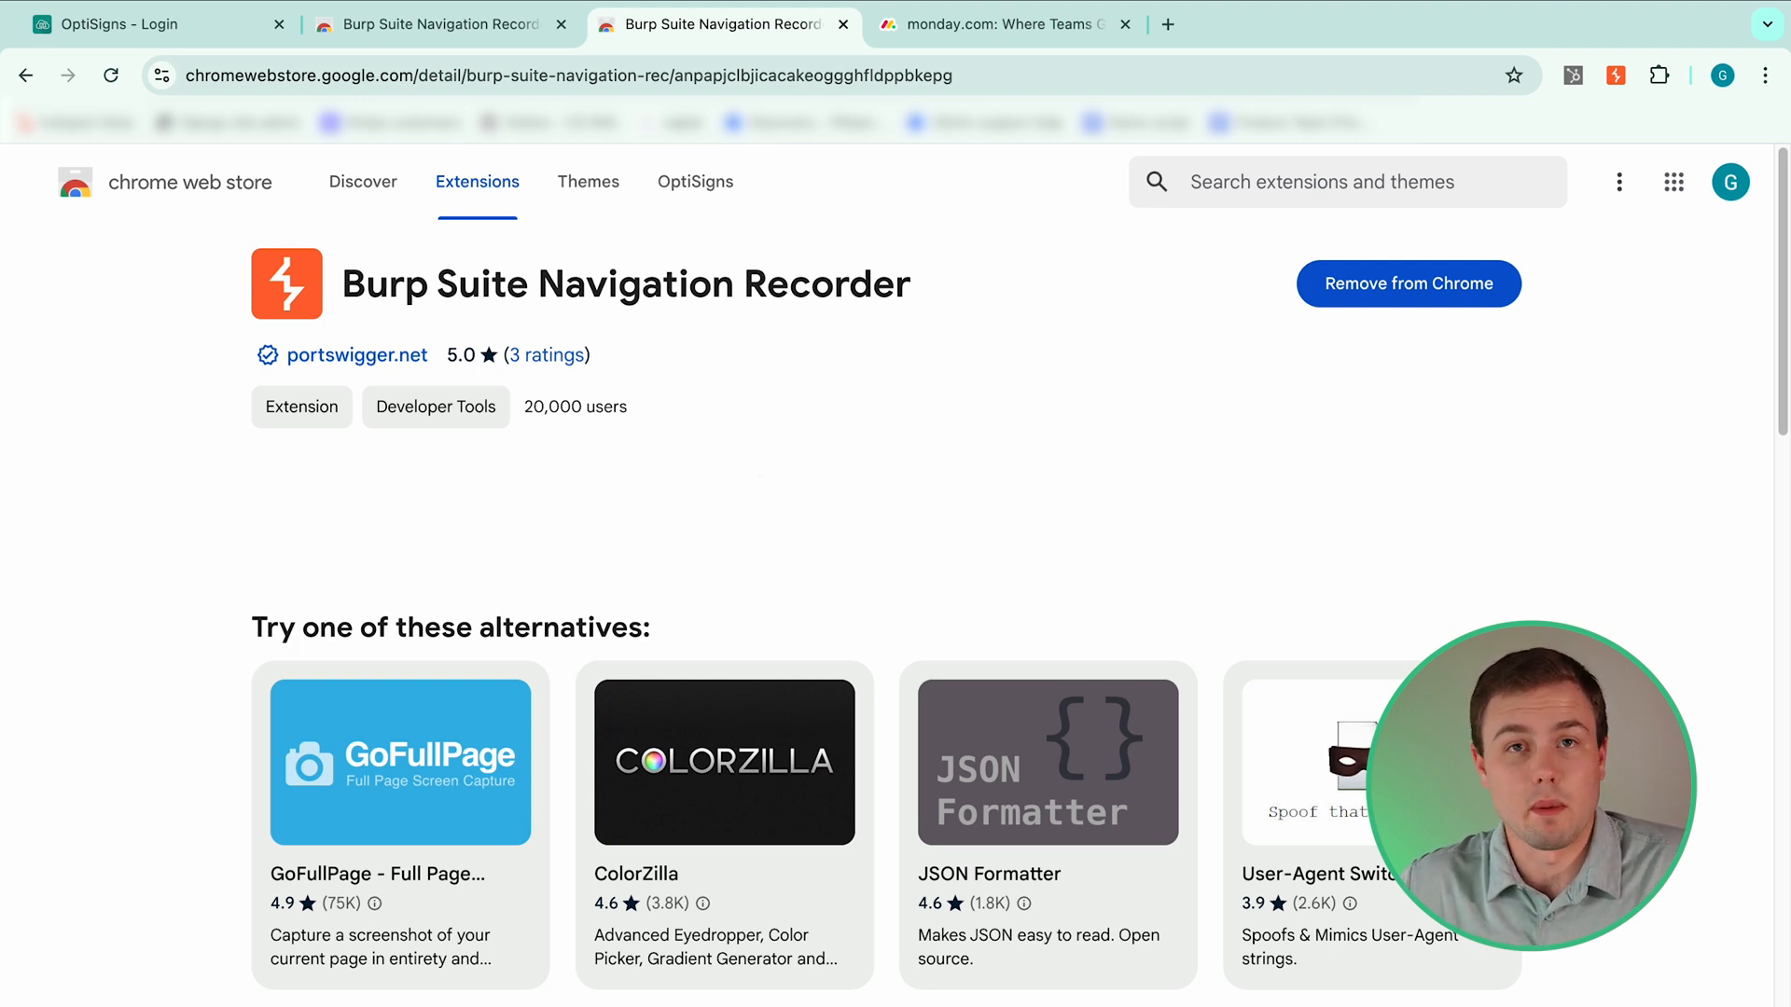
{"action": "left_click", "coordinate": [1044, 34]}
{"action": "type", "text": "garrett"}
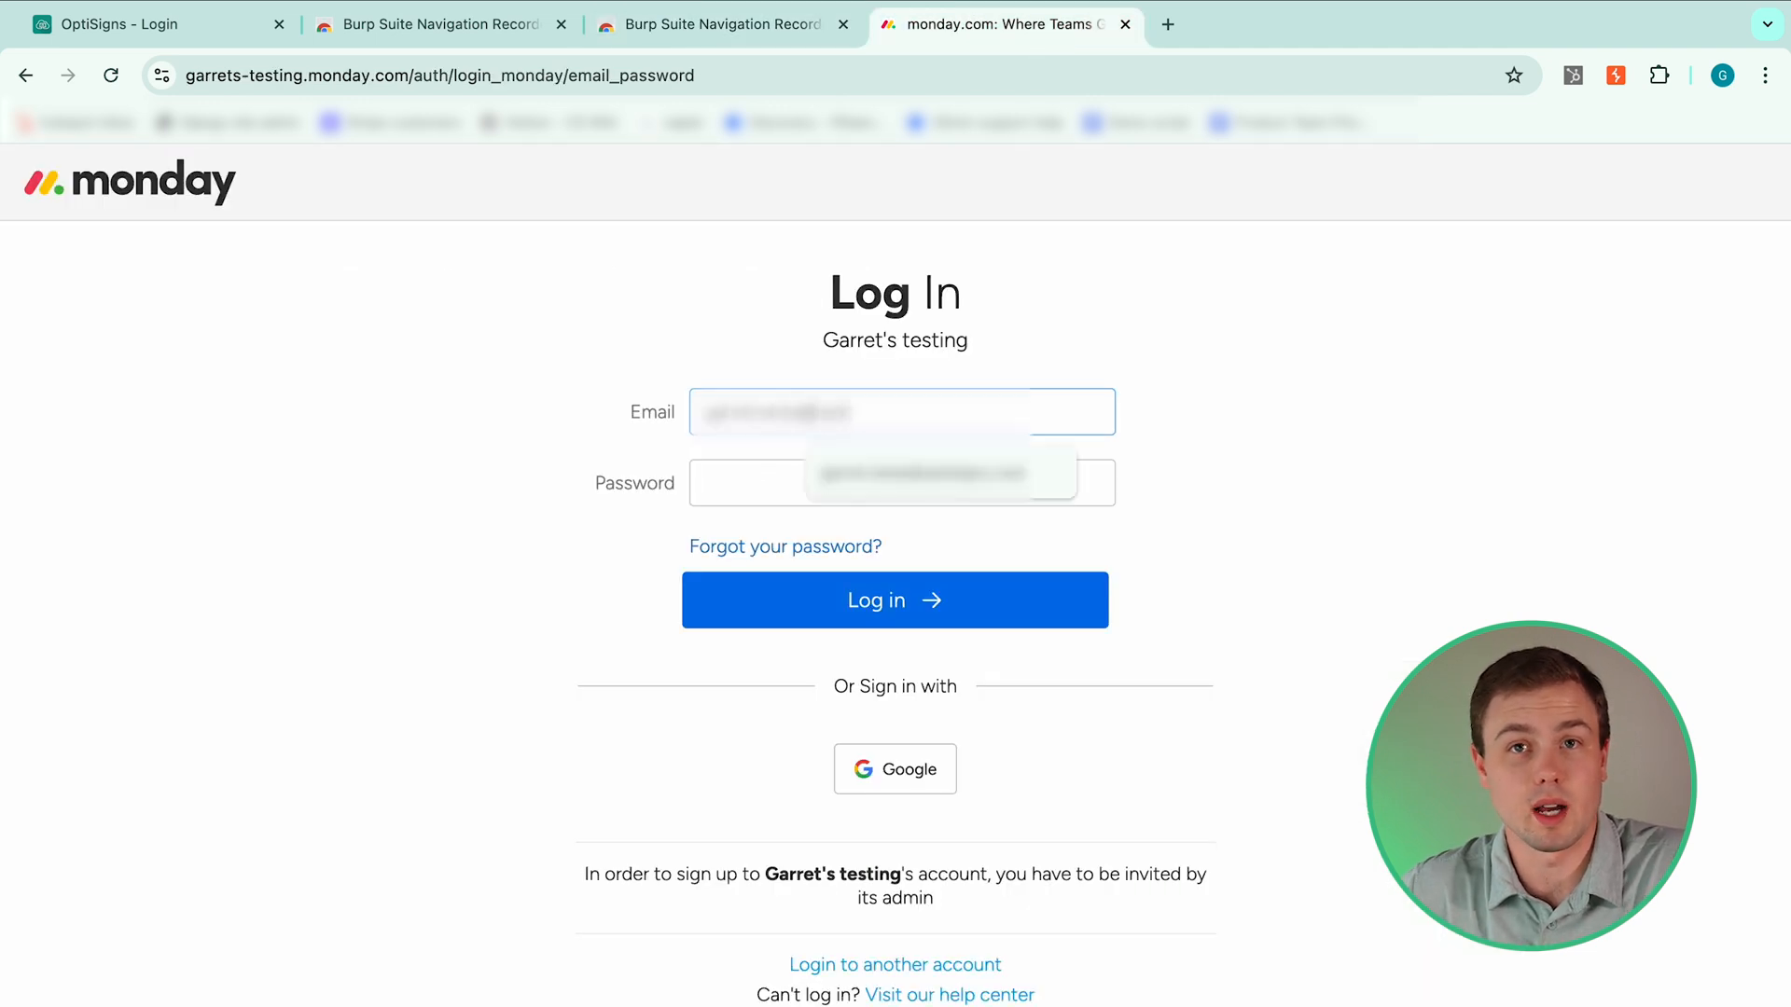
- Log in to monday.com and open the 2FA board's Timeline view
{"action": "key", "text": "Tab"}
{"action": "type", "text": "pa"}
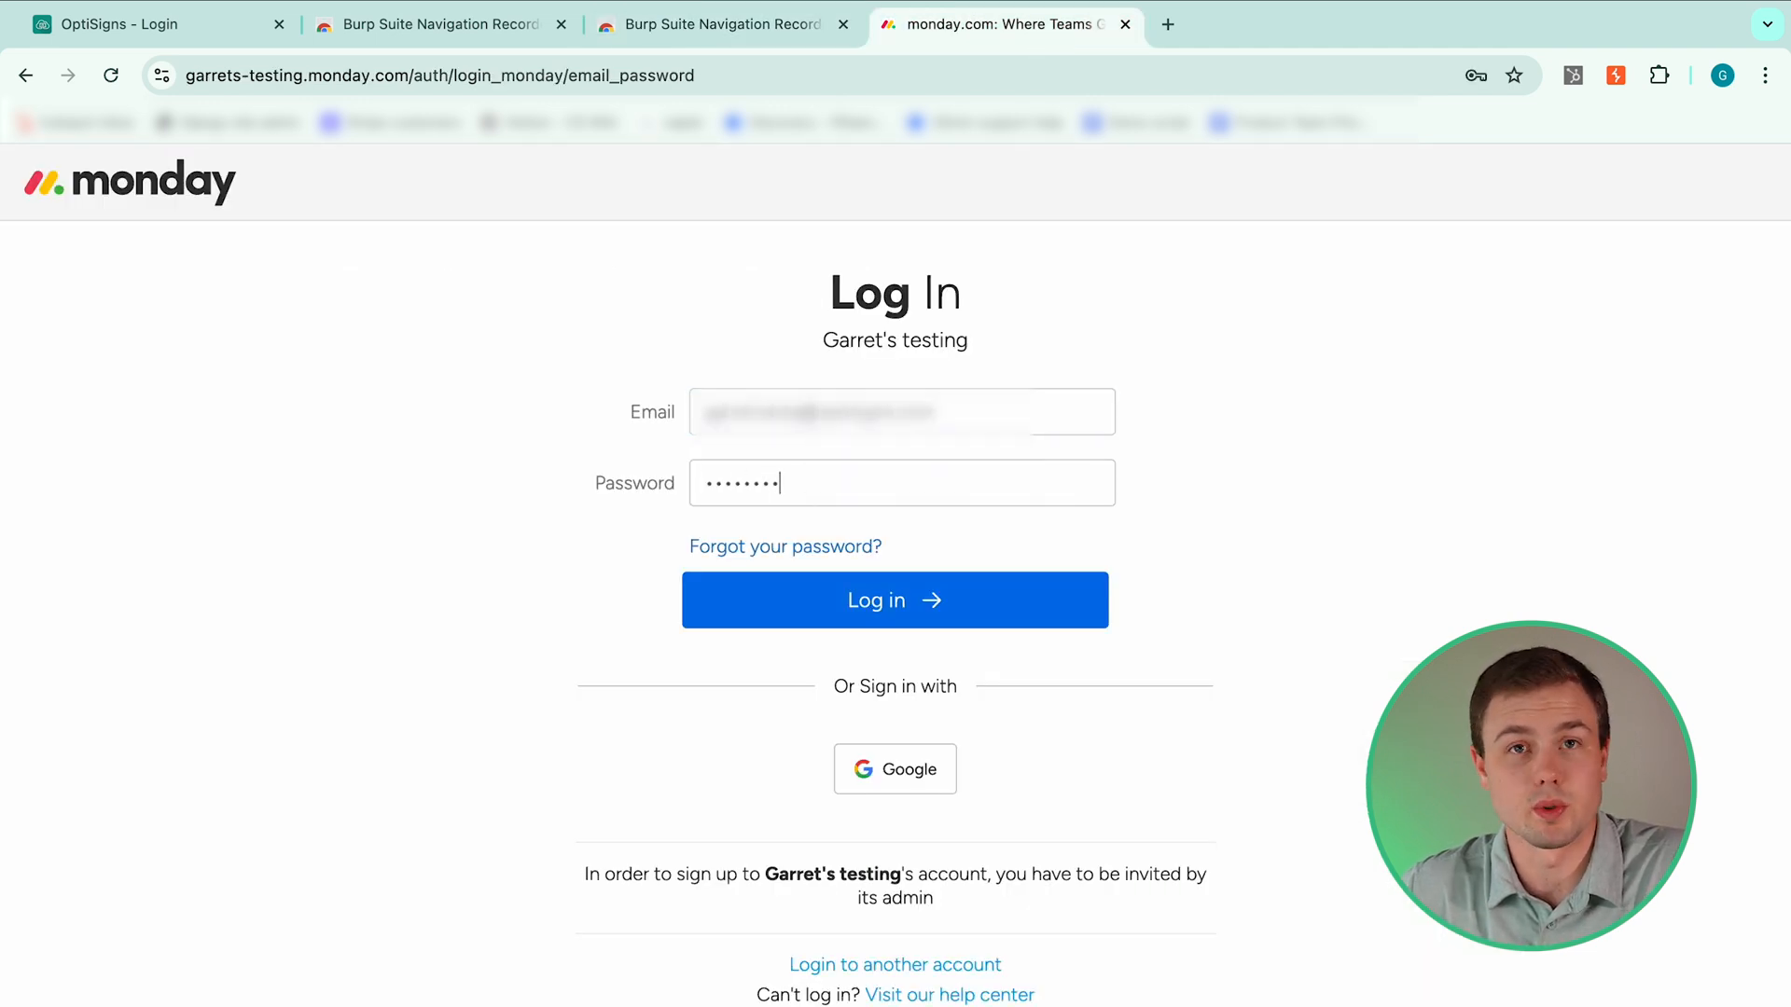
{"action": "left_click", "coordinate": [853, 616]}
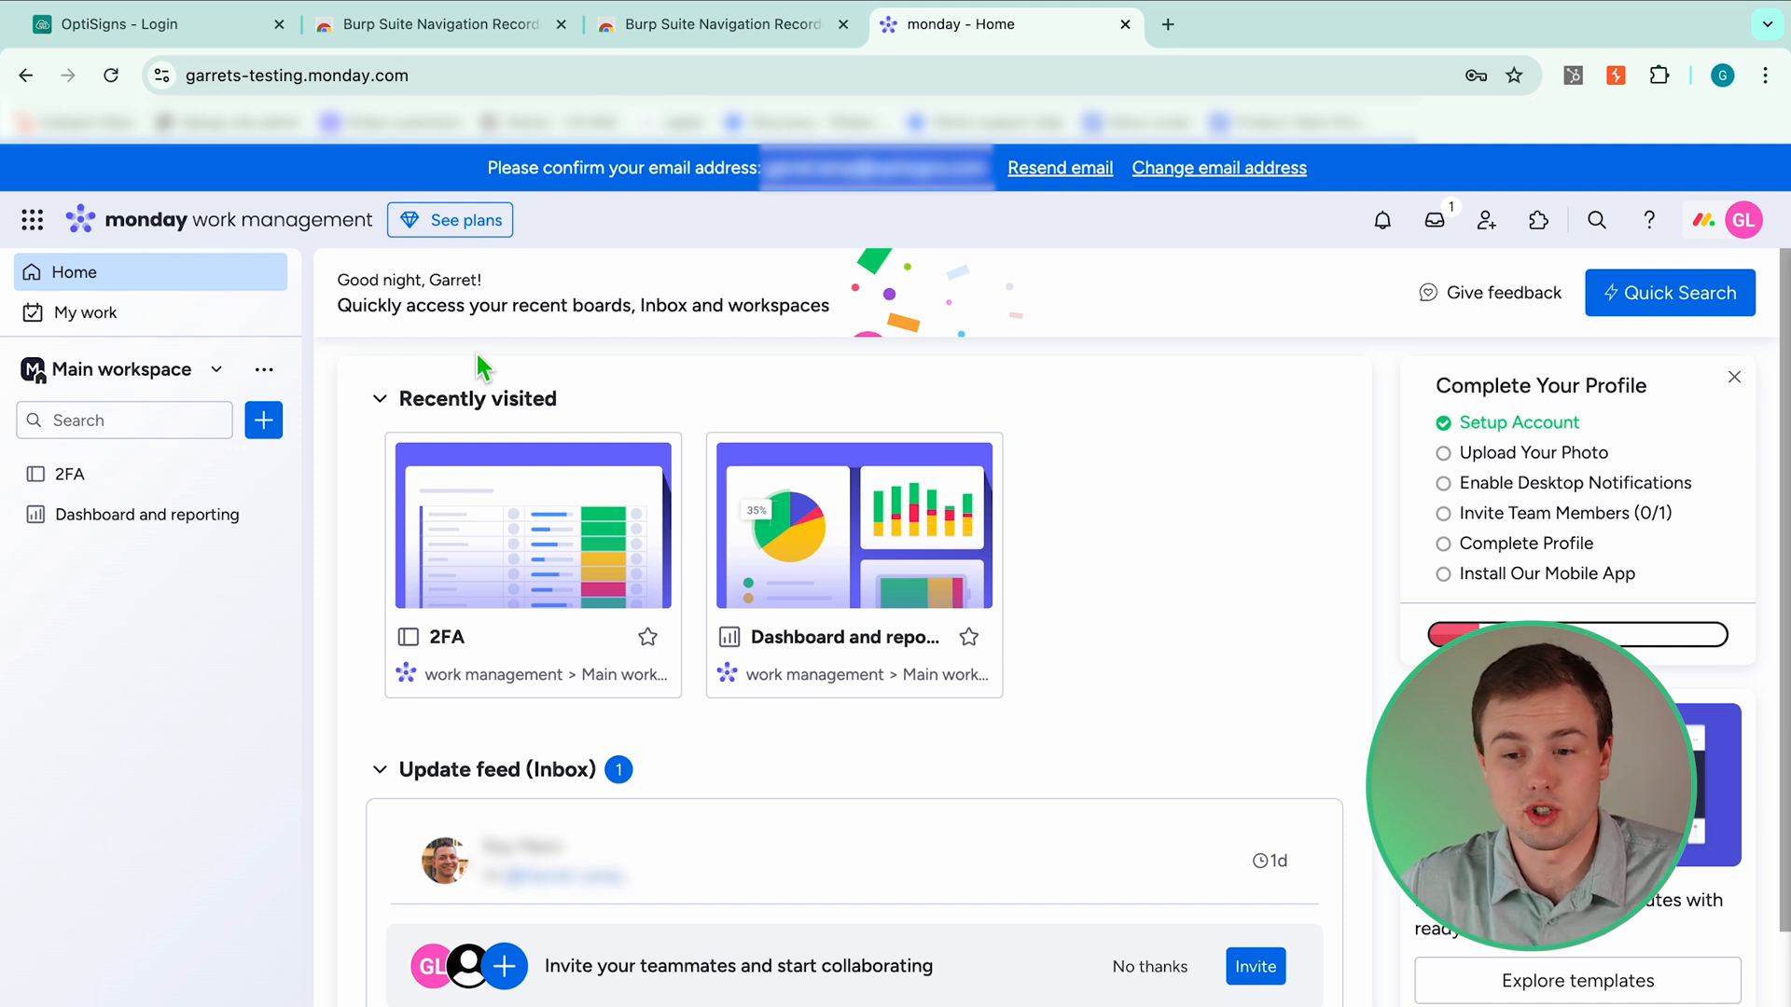
{"action": "left_click", "coordinate": [102, 491]}
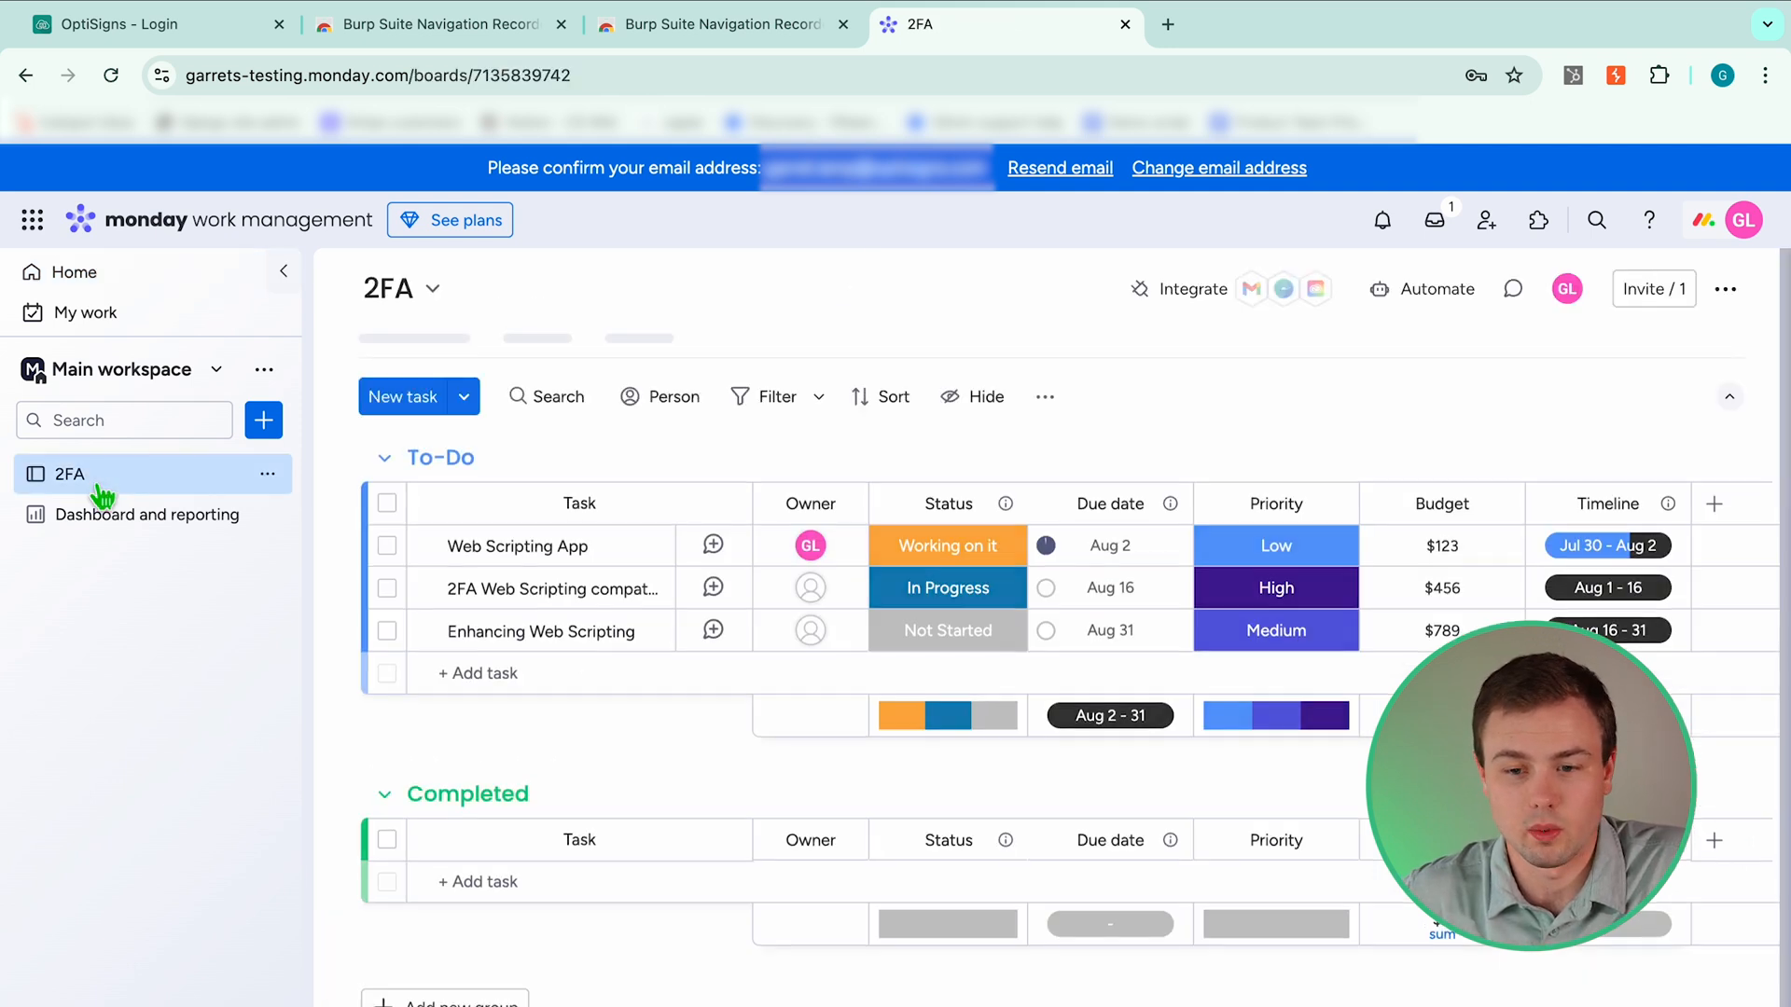
{"action": "left_click", "coordinate": [566, 337]}
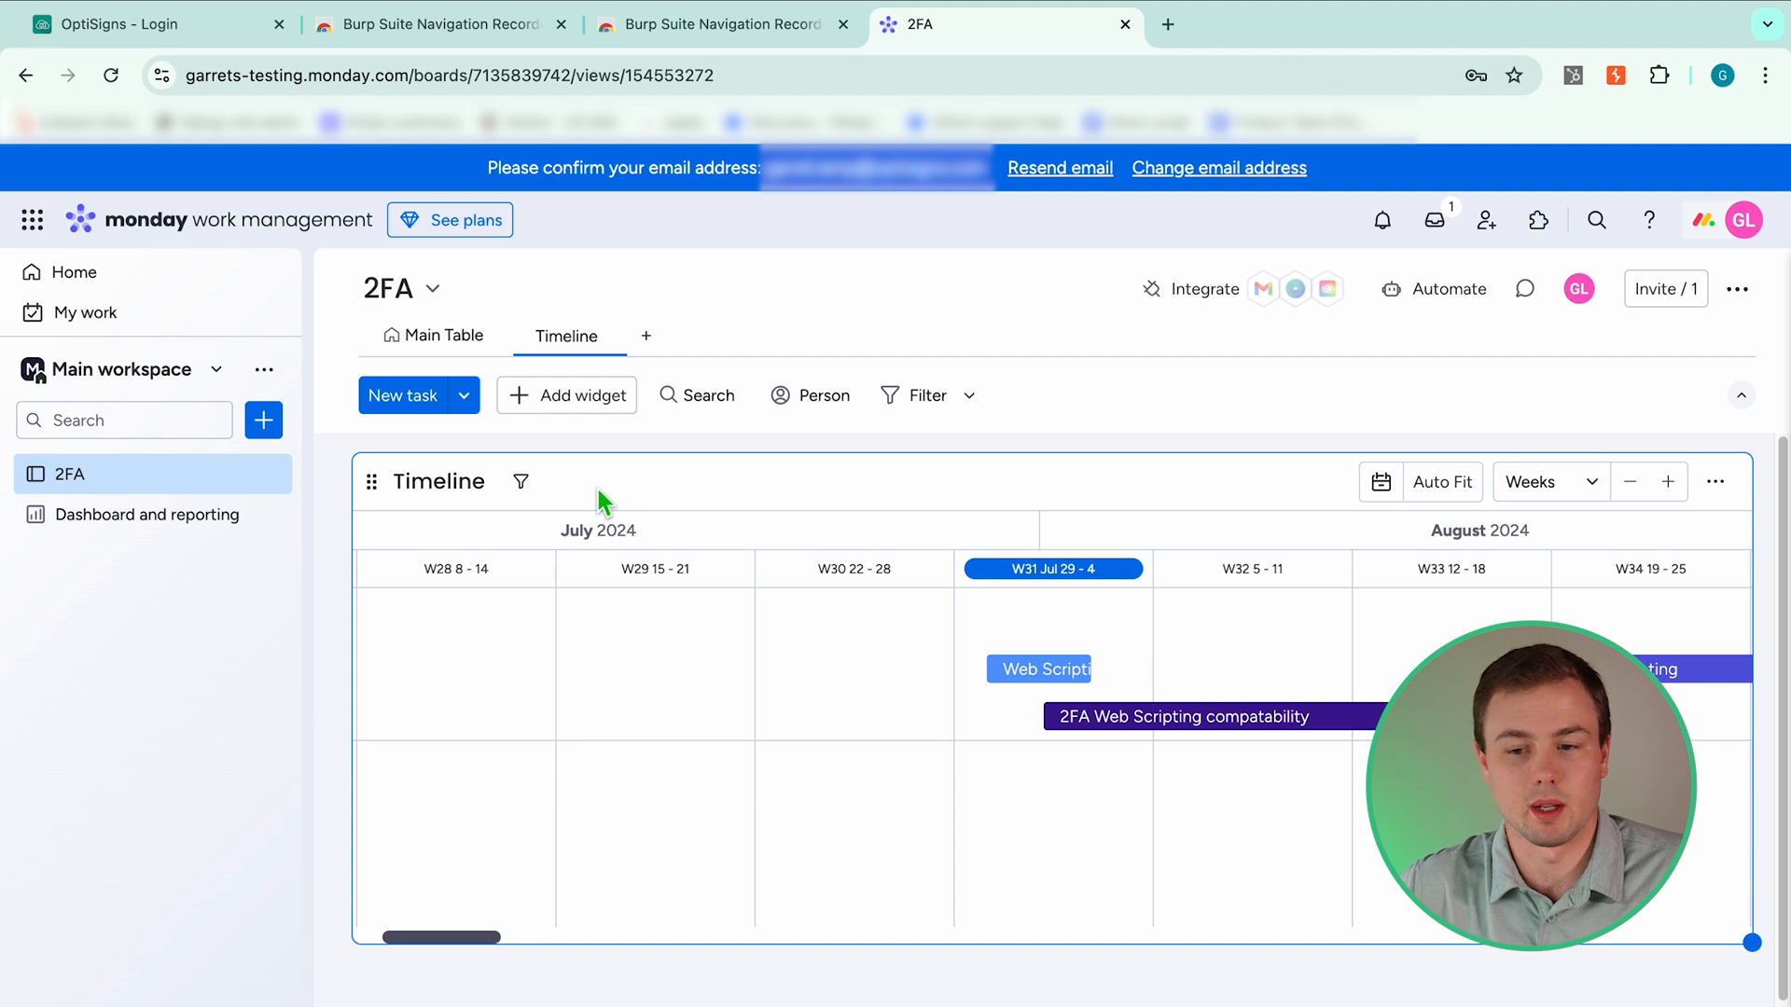
- Copy the Timeline page address and bring up the navigation recorder popup
{"action": "left_click", "coordinate": [607, 76]}
{"action": "right_click", "coordinate": [608, 77]}
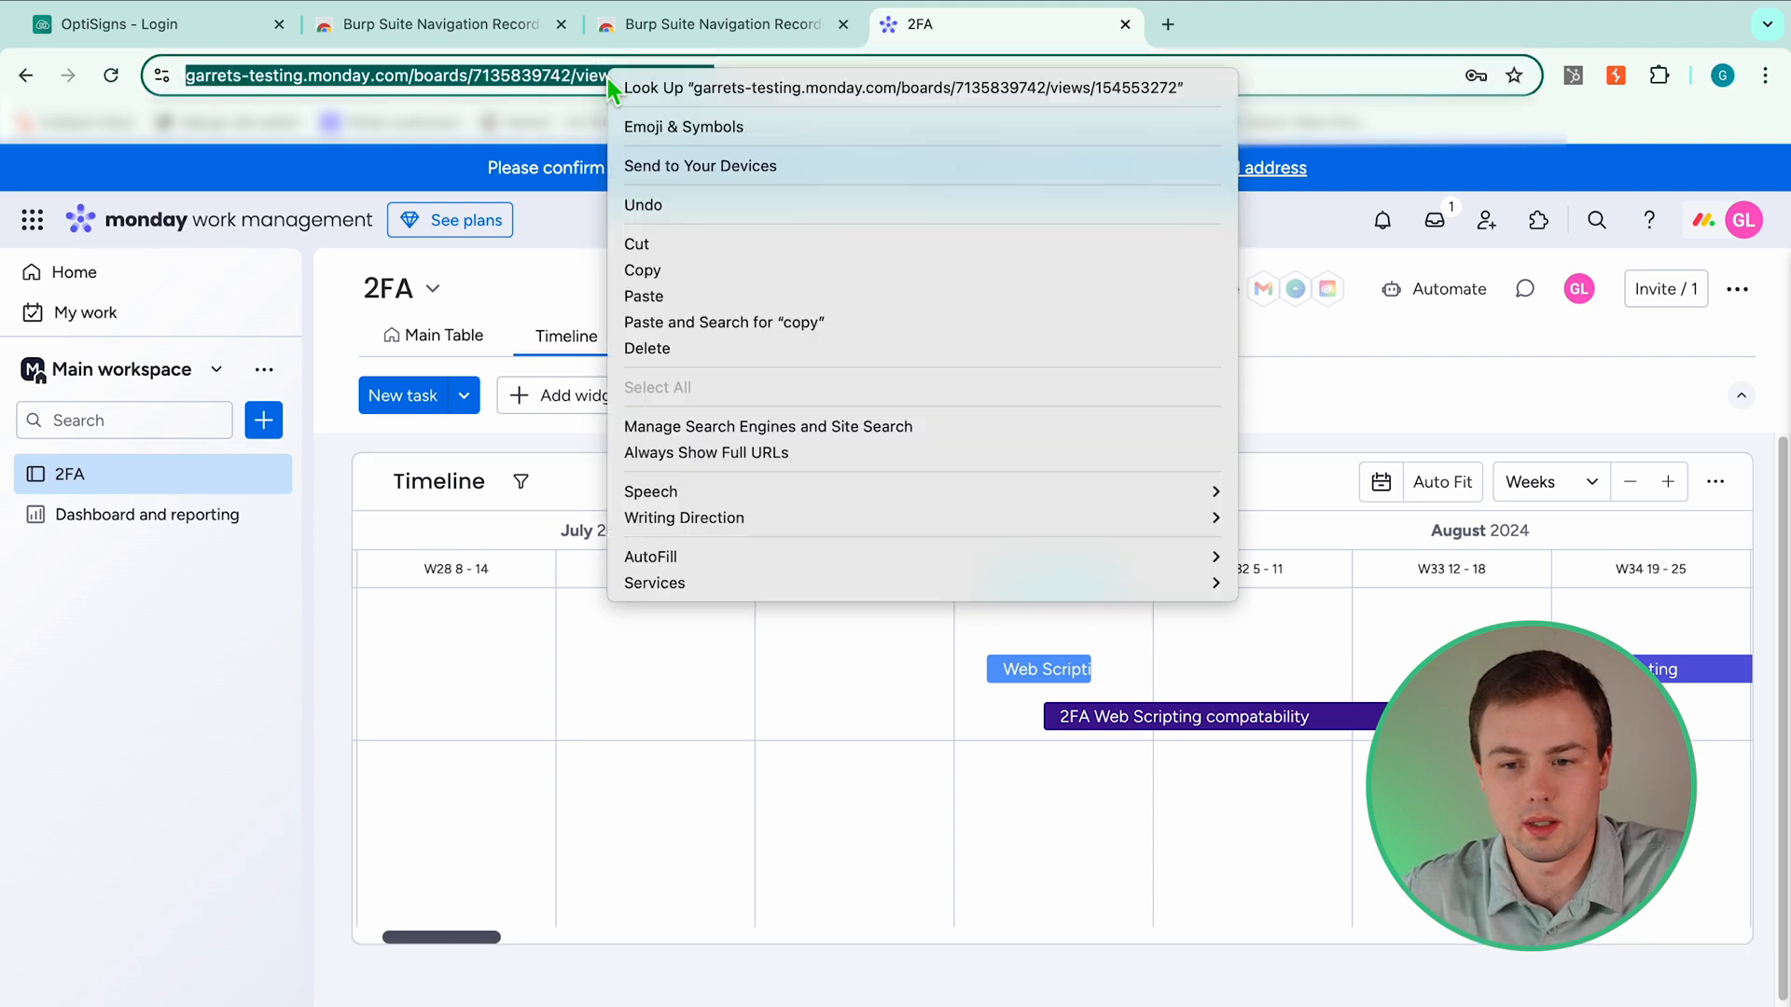
{"action": "left_click", "coordinate": [642, 270]}
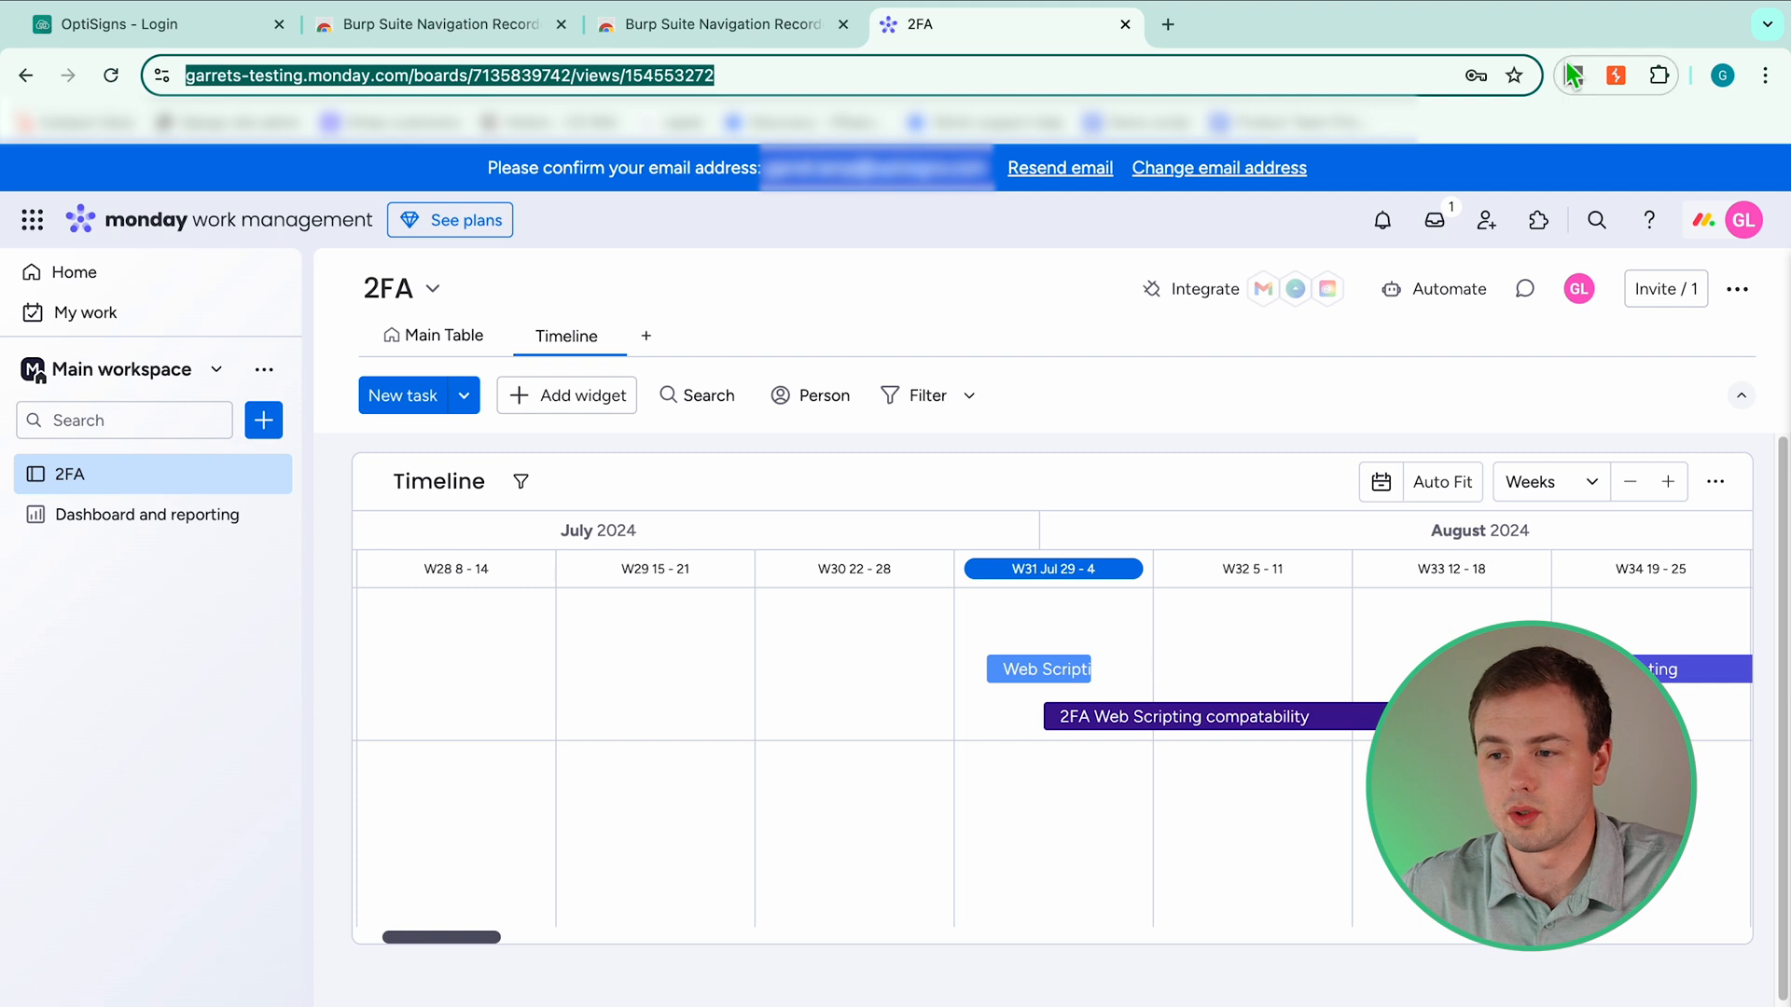
{"action": "left_click", "coordinate": [1616, 77]}
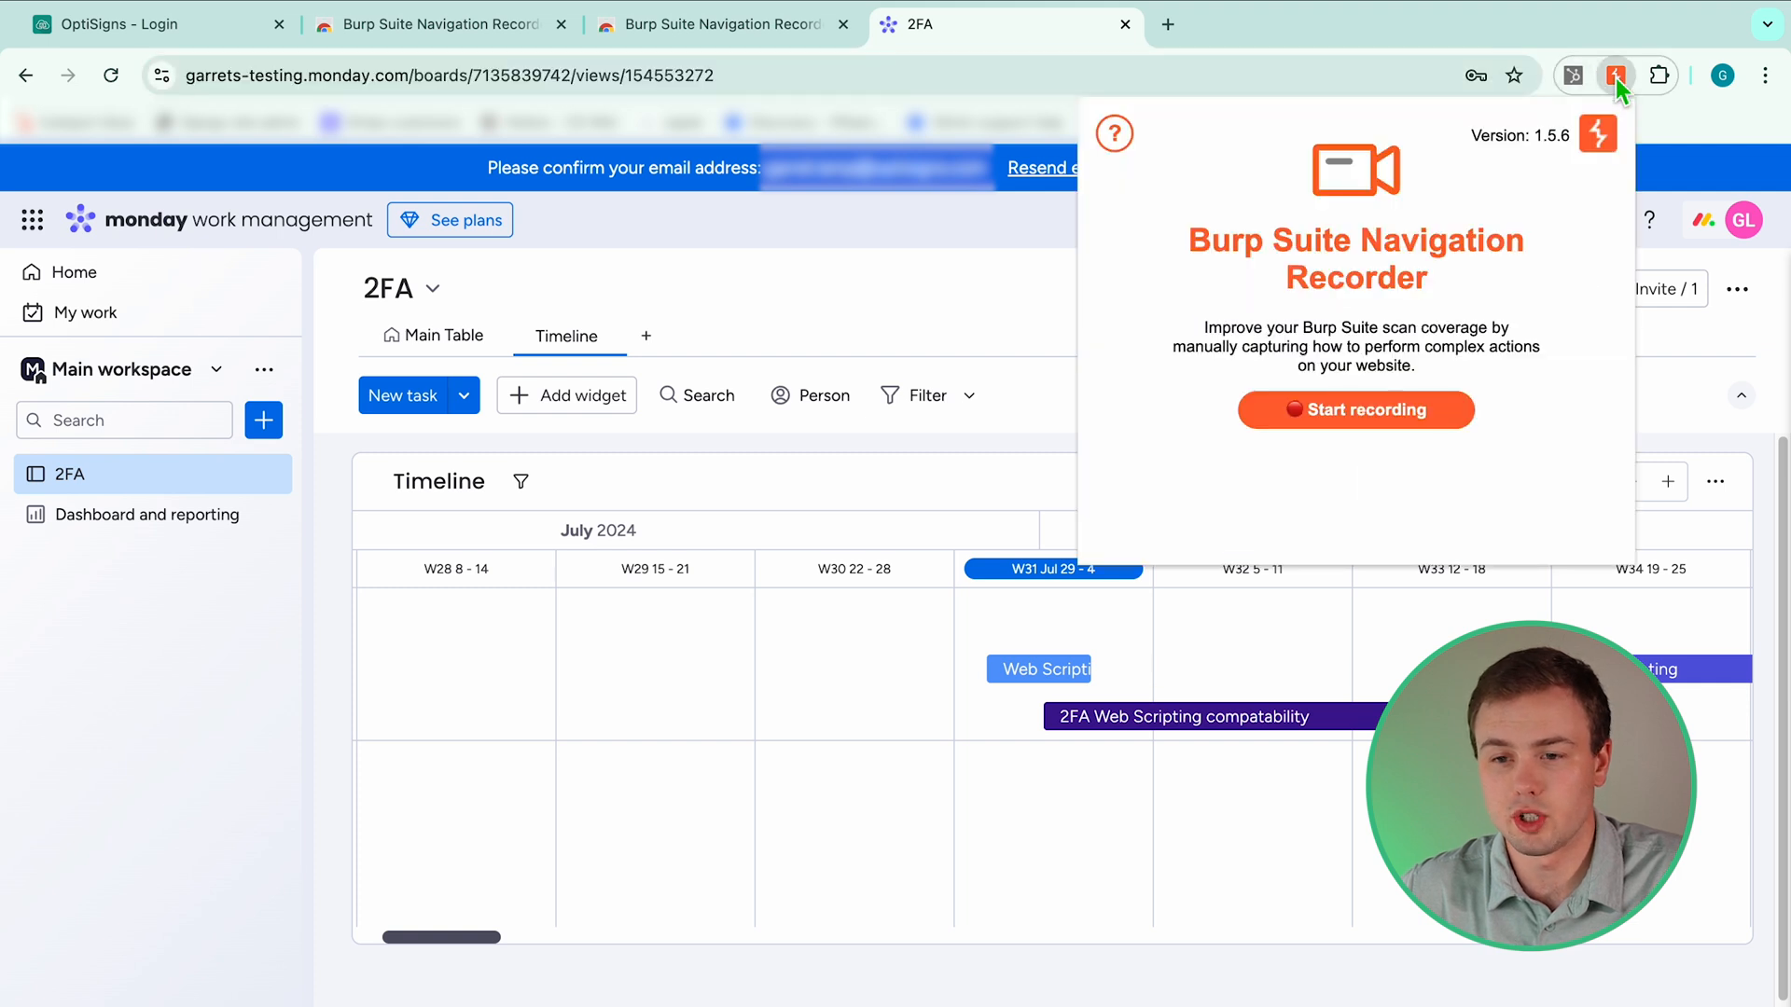
- Start recording, load the copied board address and complete the monday.com login
{"action": "left_click", "coordinate": [1347, 411]}
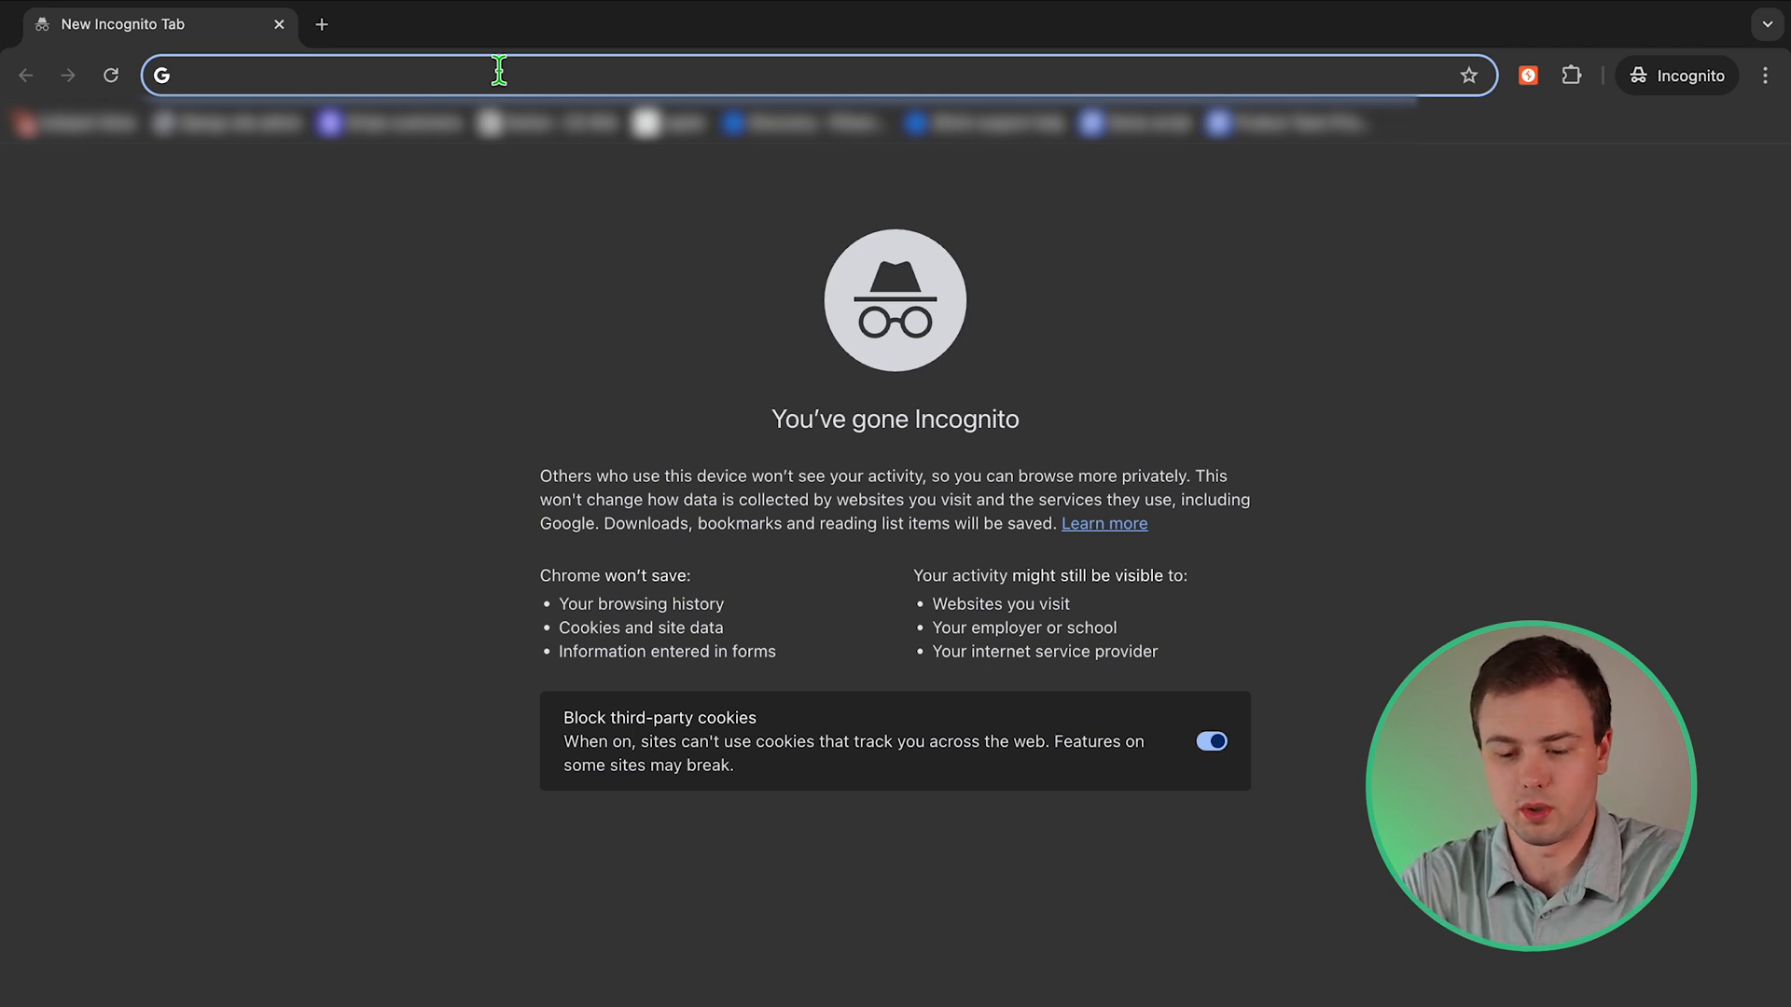
{"action": "key", "text": "ctrl+v"}
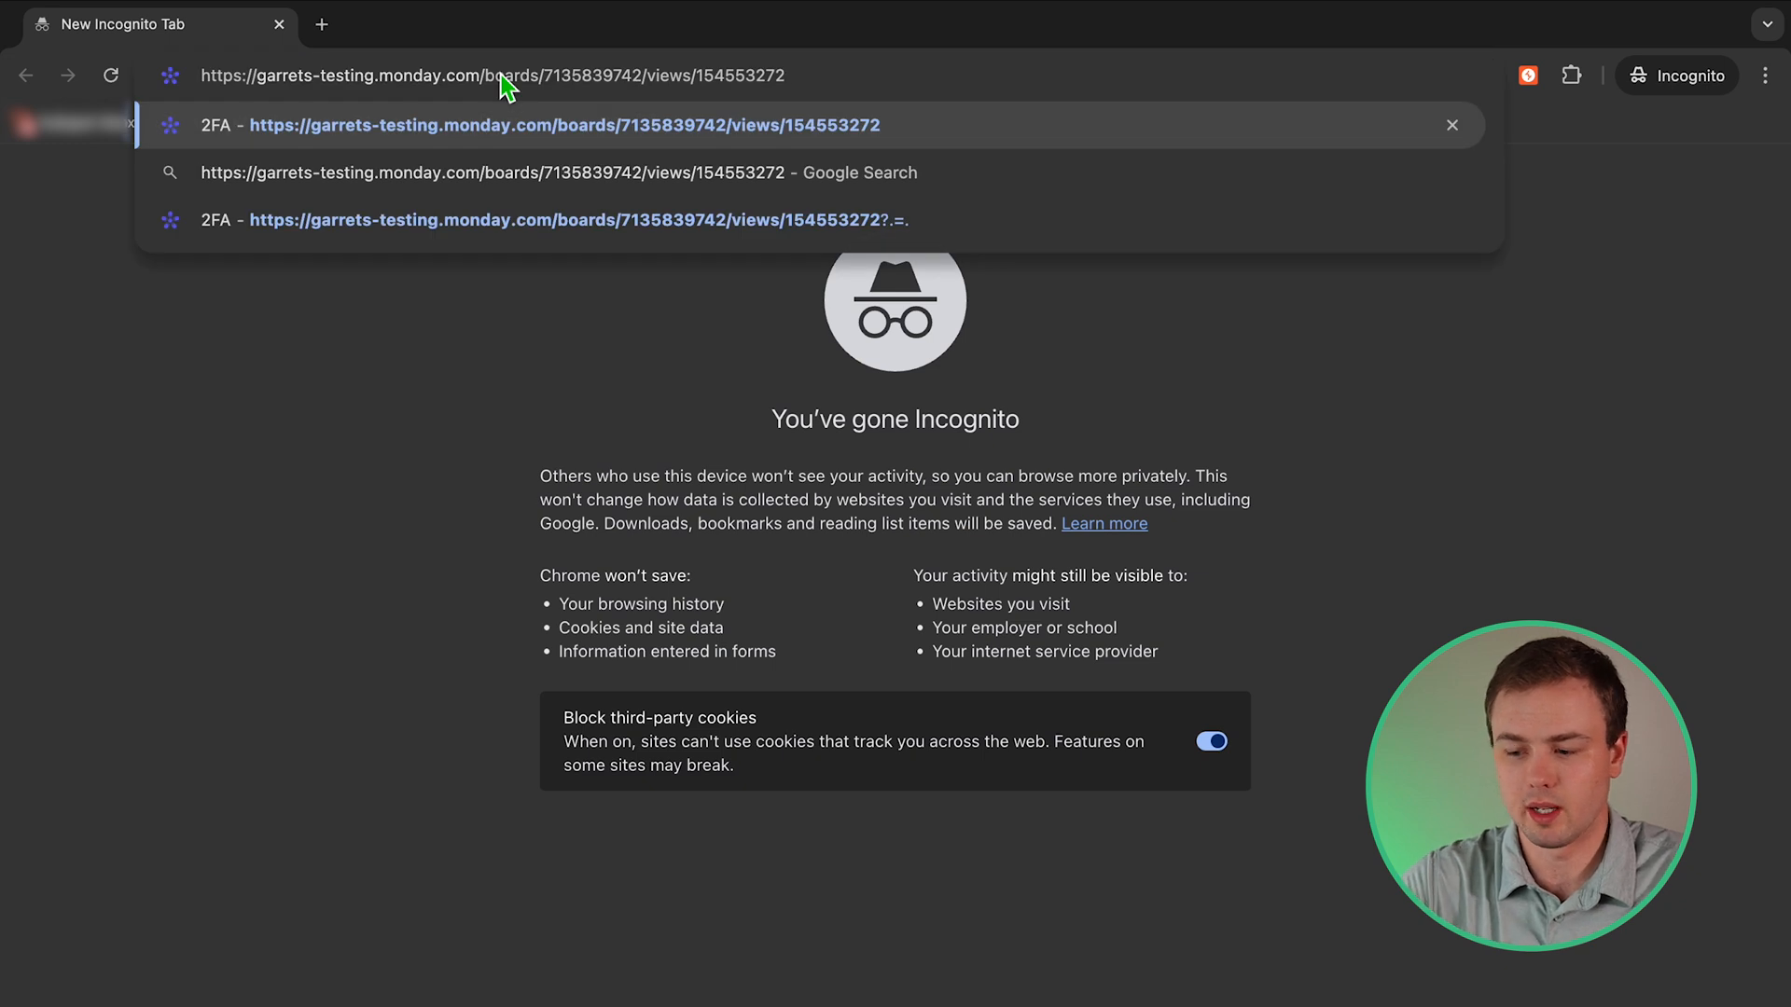
{"action": "key", "text": "Return"}
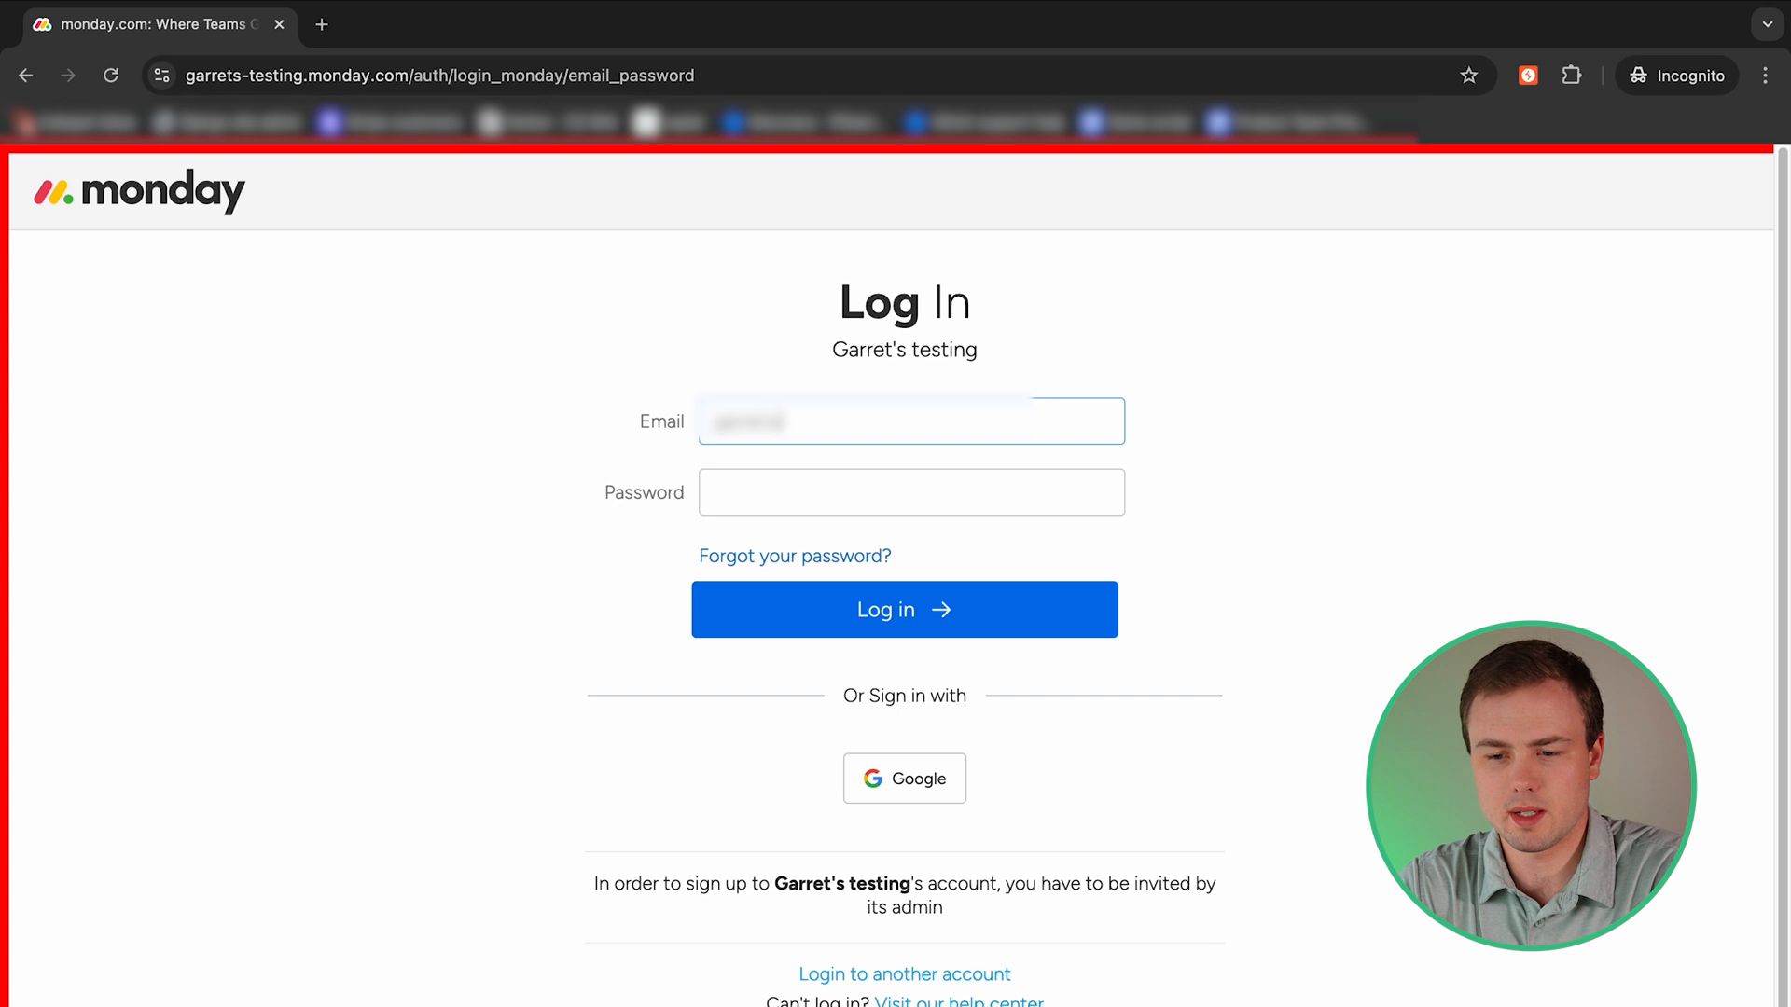
{"action": "type", "text": "@mond"}
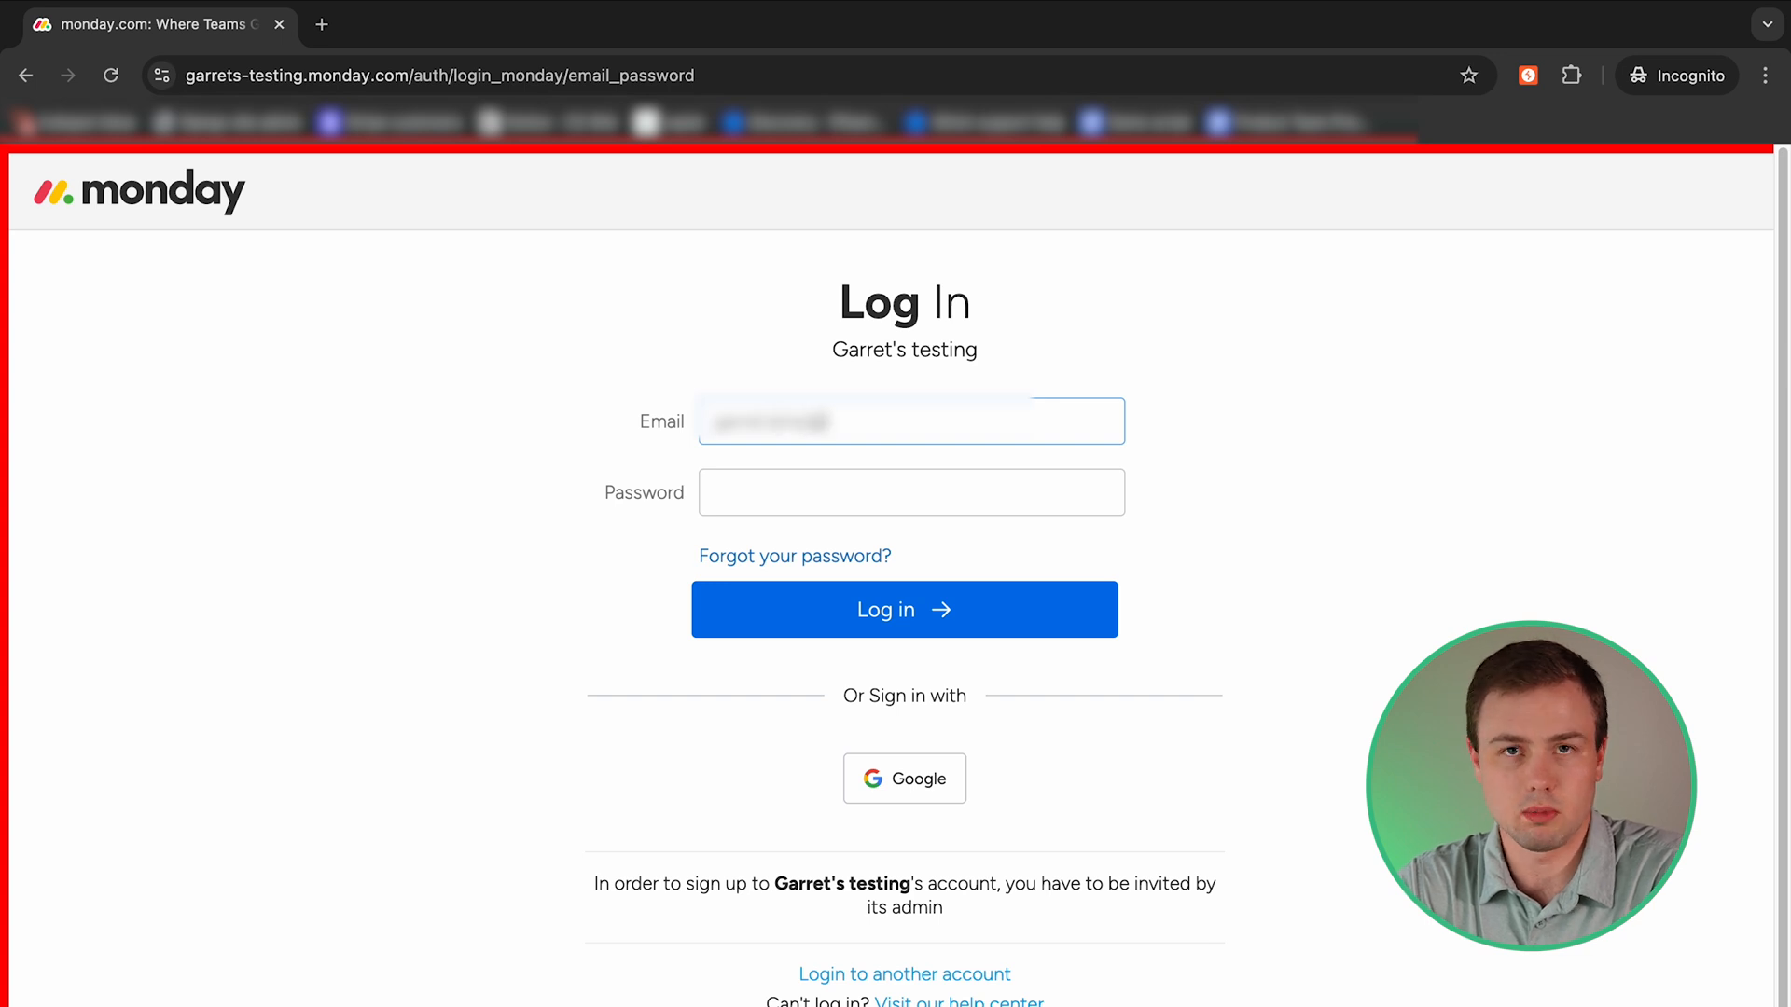
{"action": "type", "text": "ay.com"}
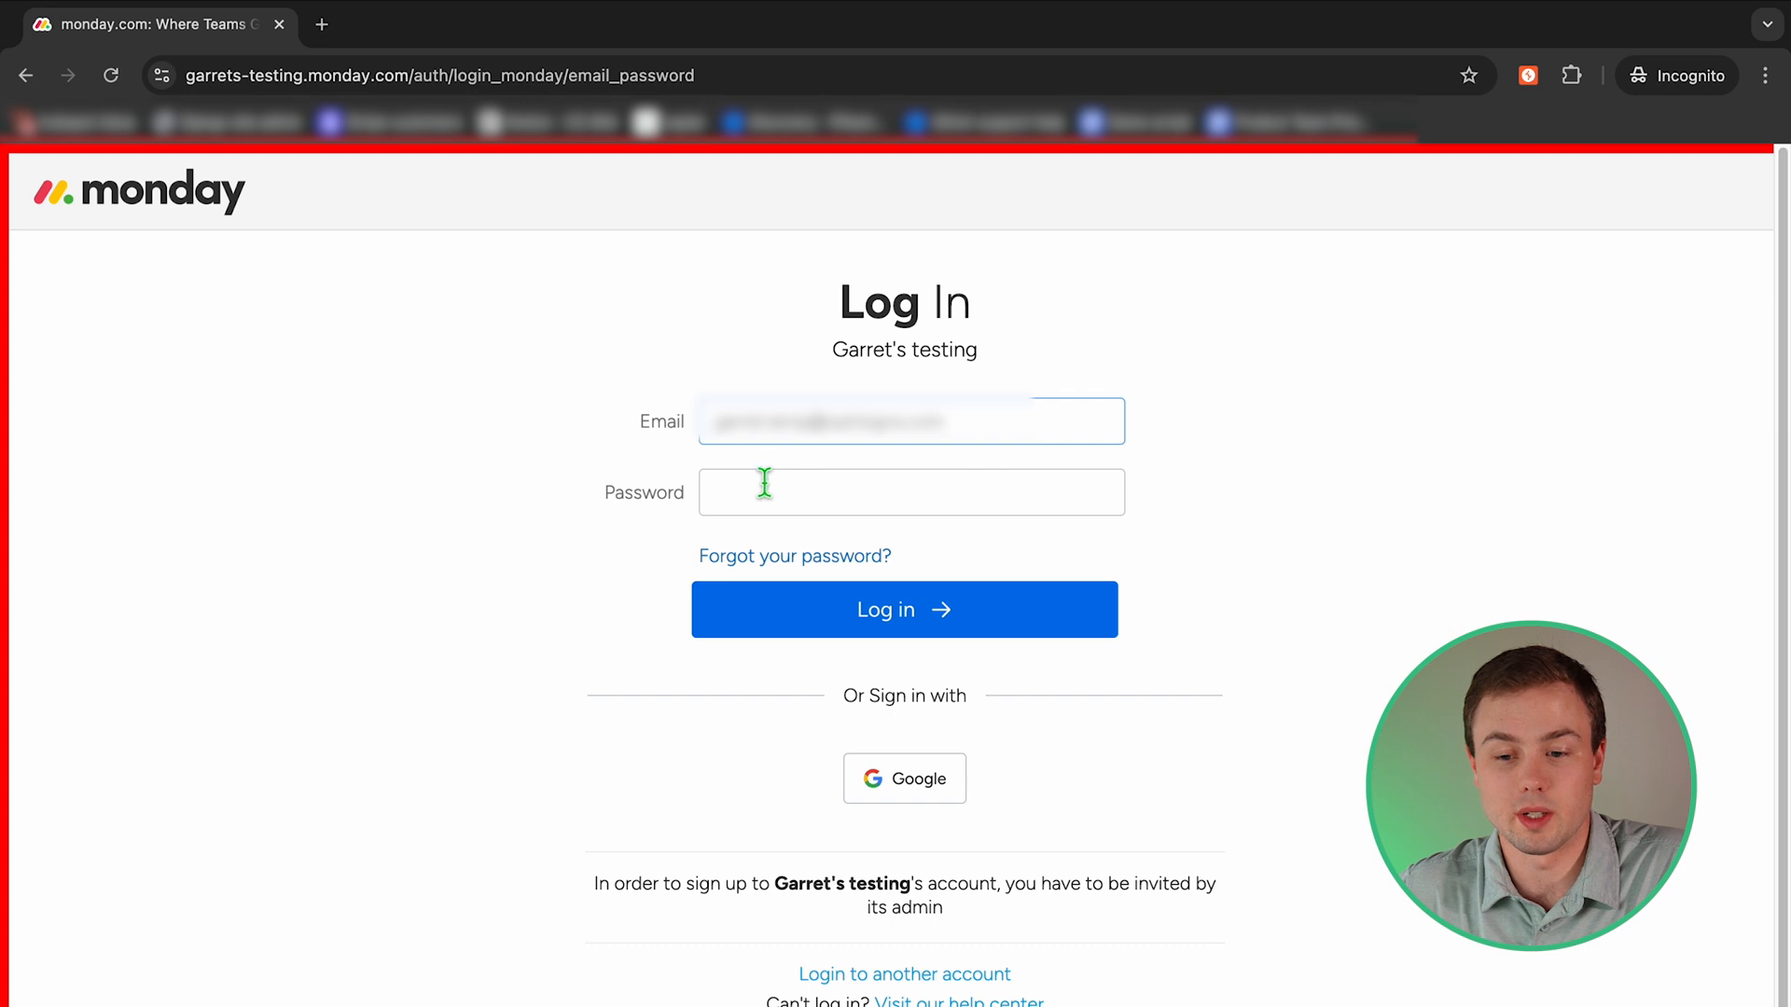
{"action": "left_click", "coordinate": [762, 486]}
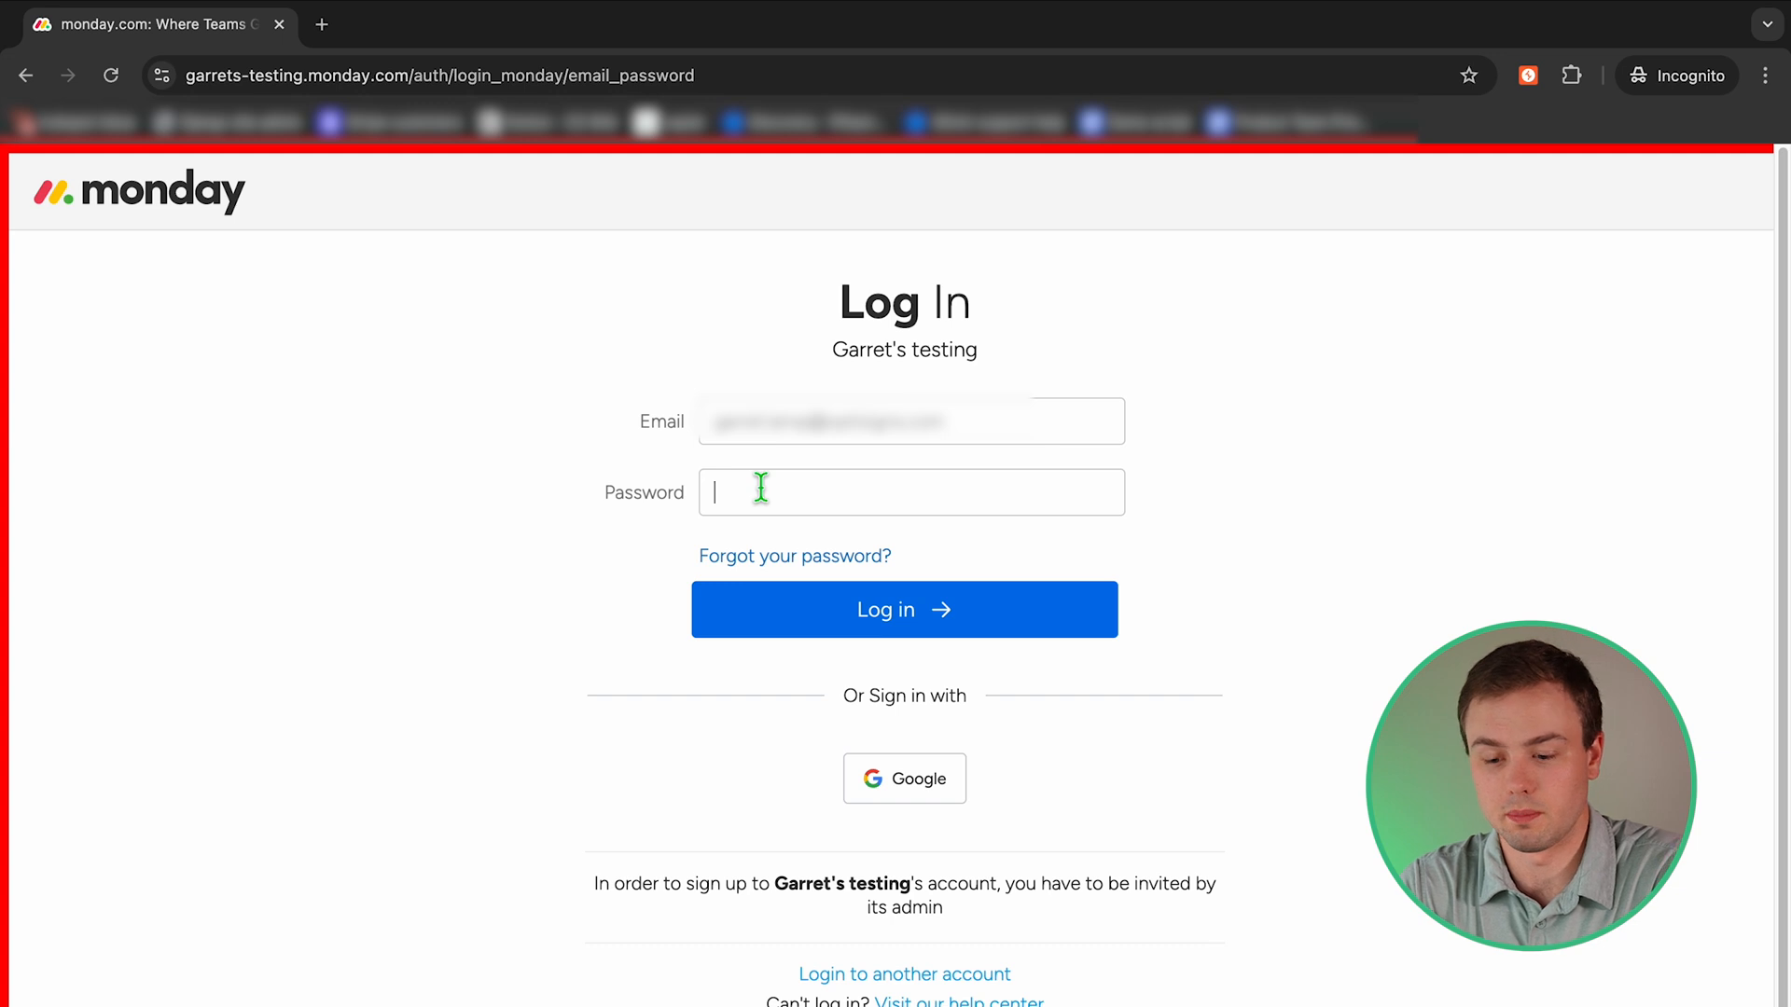
{"action": "type", "text": "•••••••••"}
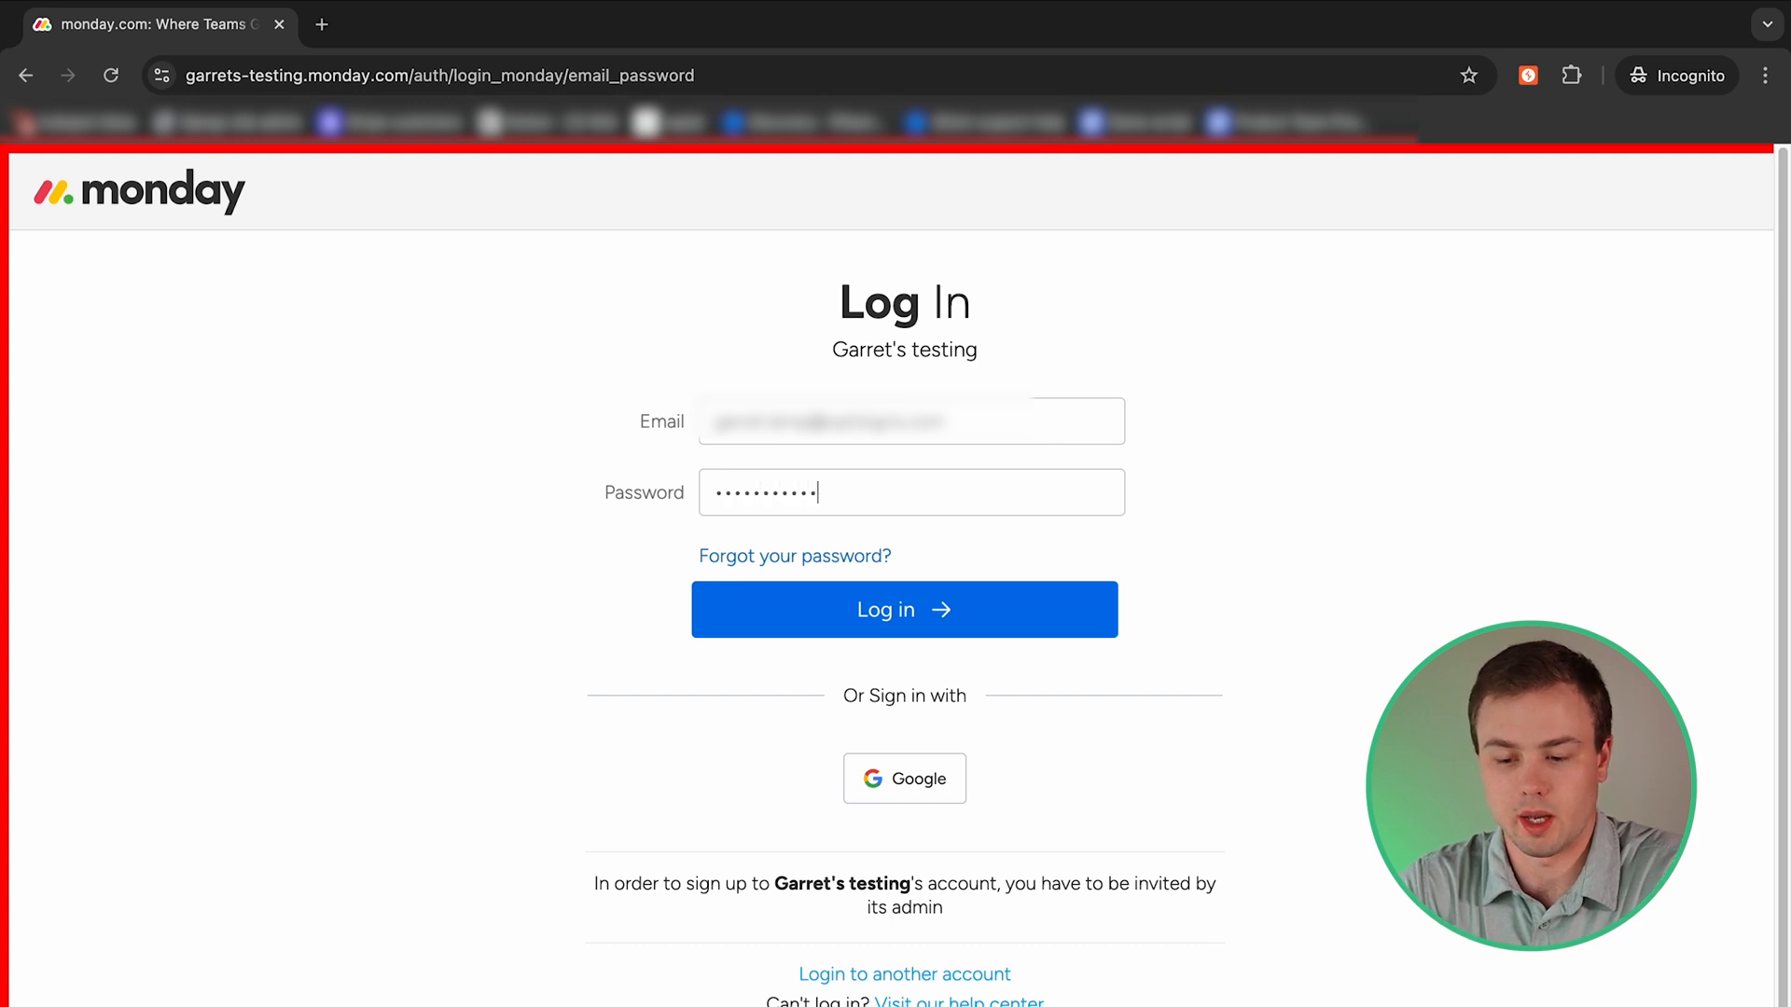
{"action": "type", "text": "•"}
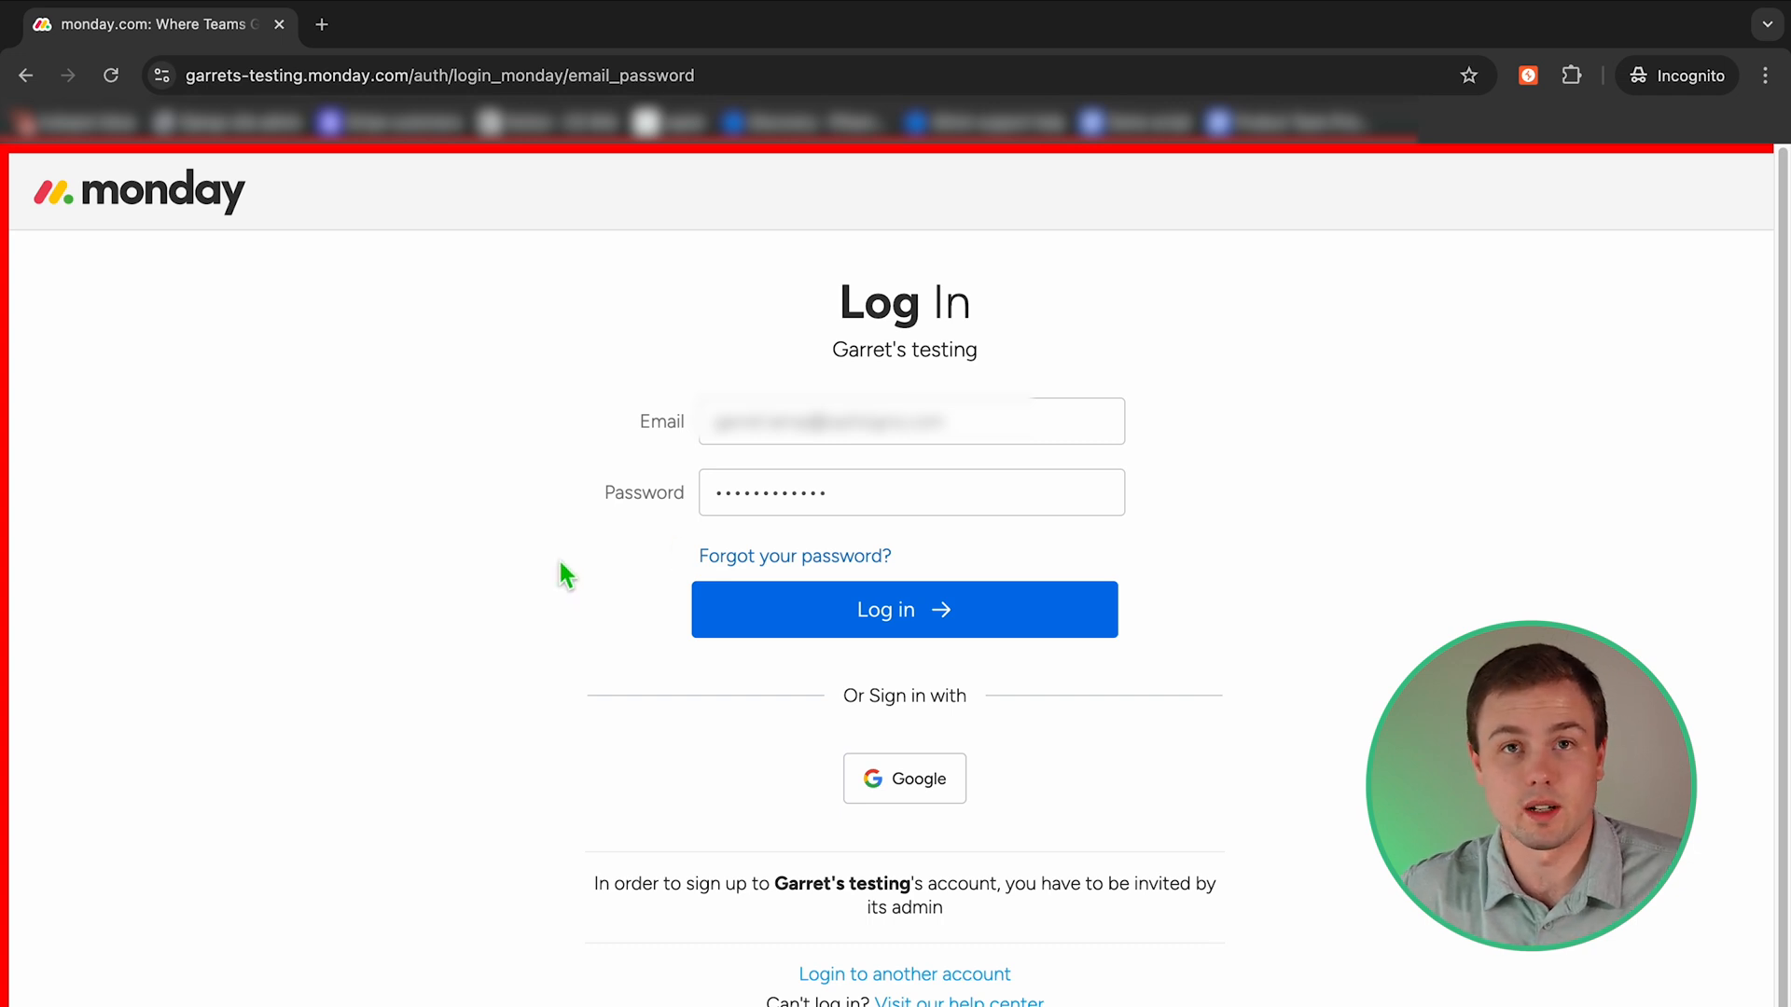
{"action": "left_click", "coordinate": [891, 624]}
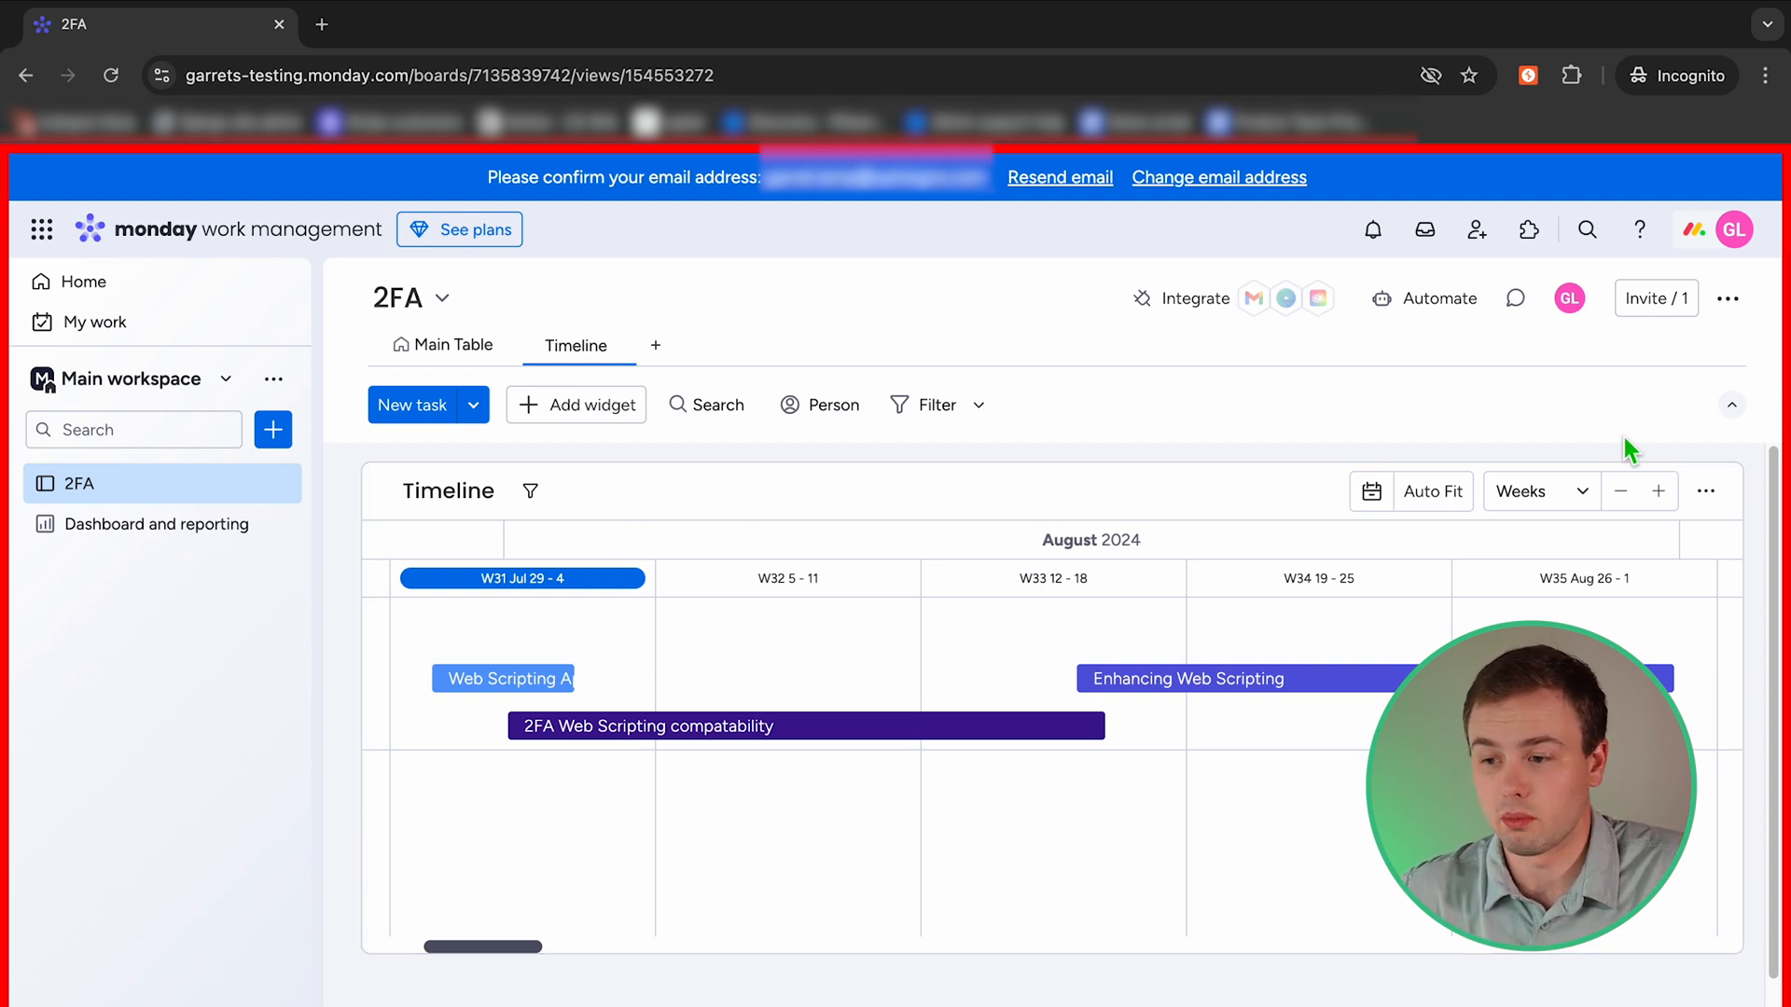
- Show the Timeline widget full screen via its ... menu, twice
{"action": "left_click", "coordinate": [1707, 492]}
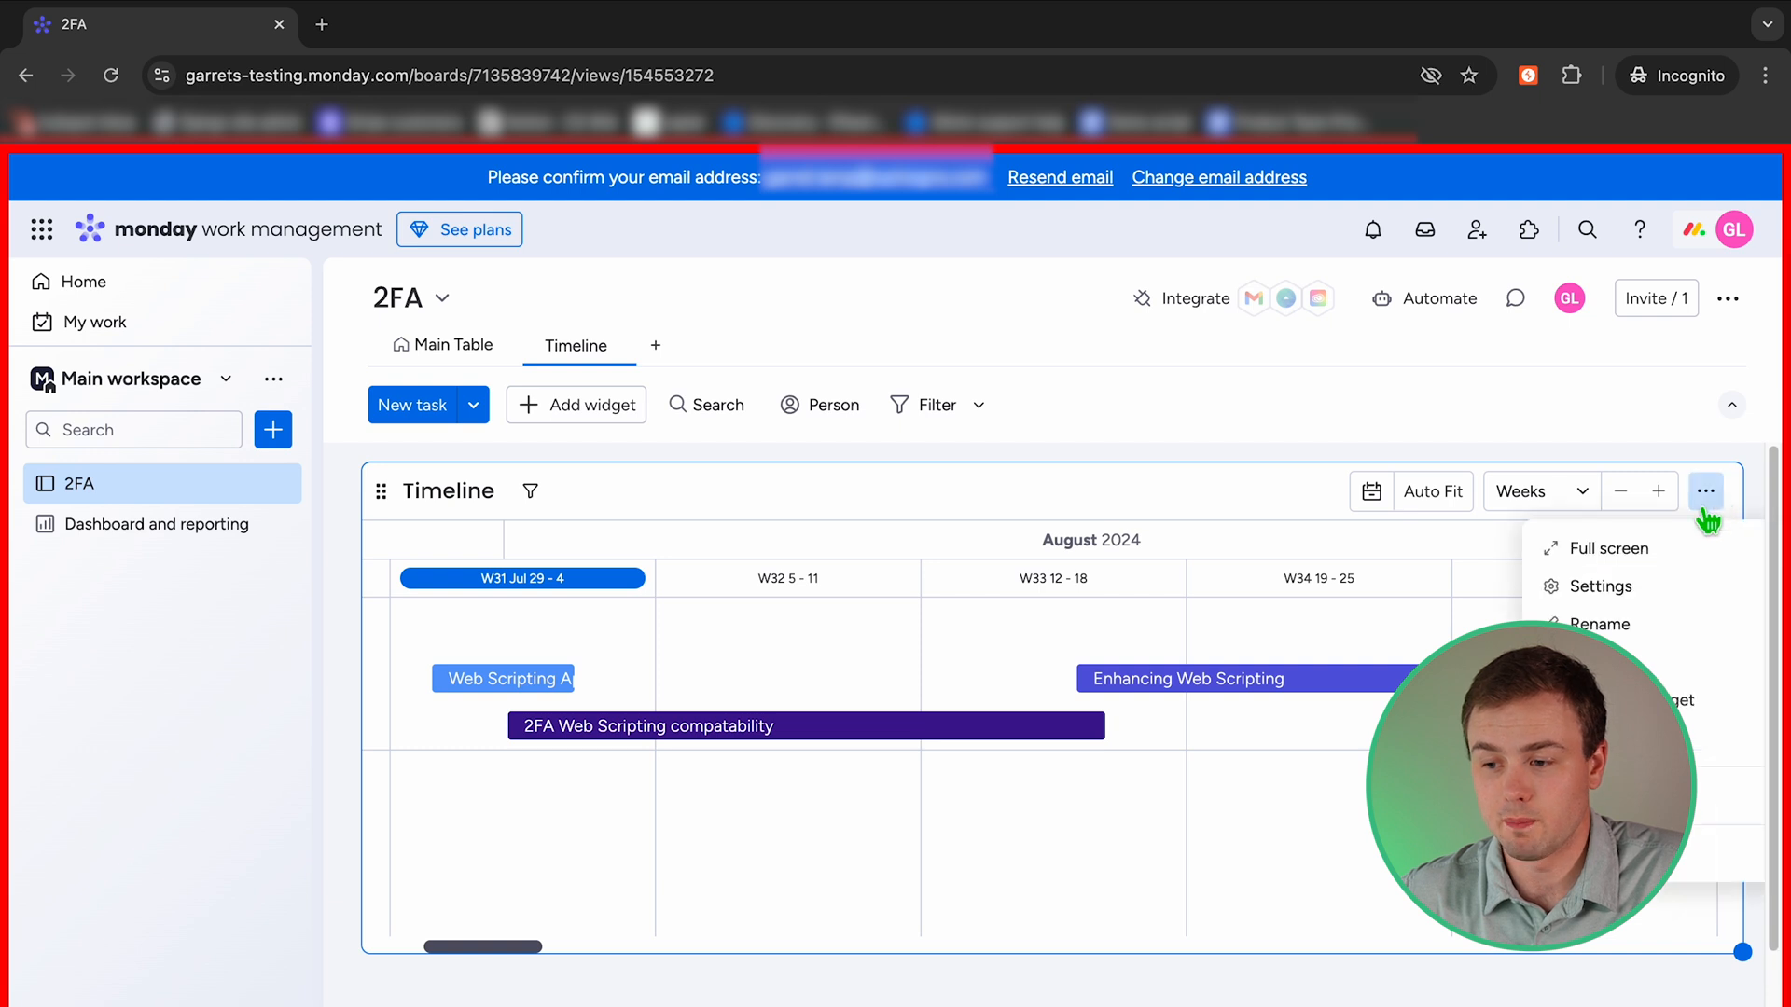
{"action": "left_click", "coordinate": [1661, 548]}
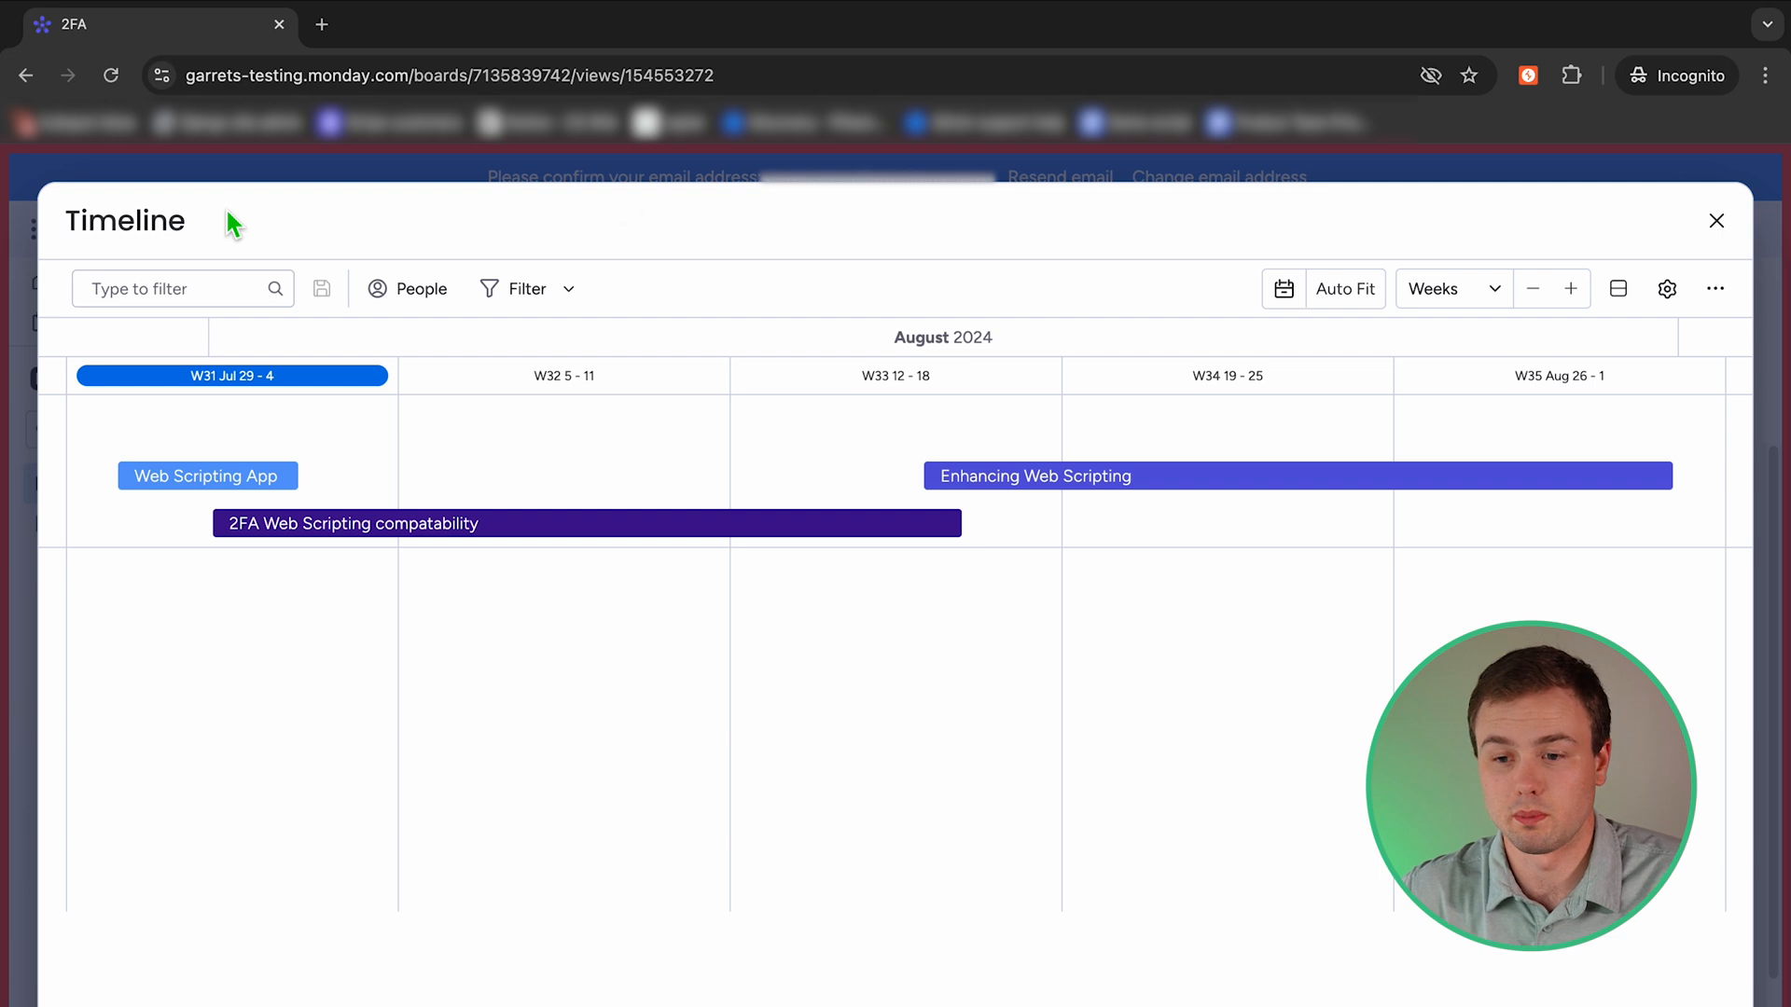
{"action": "mouse_move", "coordinate": [34, 20]}
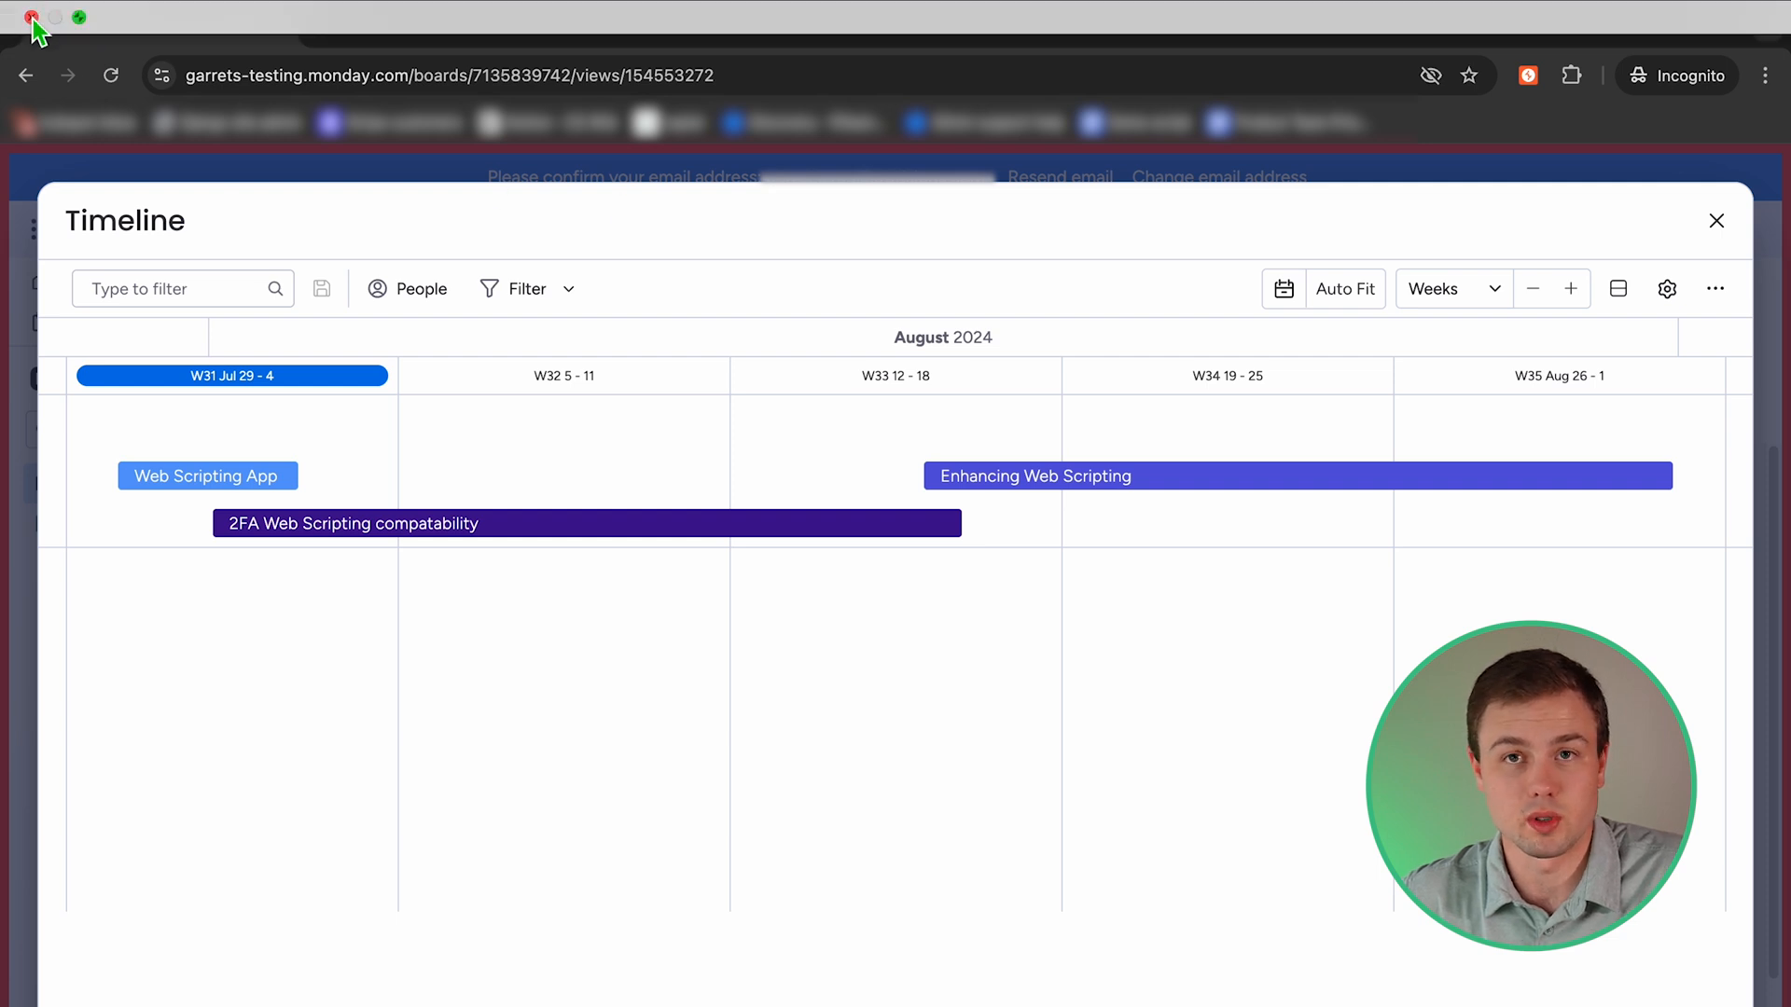
{"action": "key", "text": "Escape"}
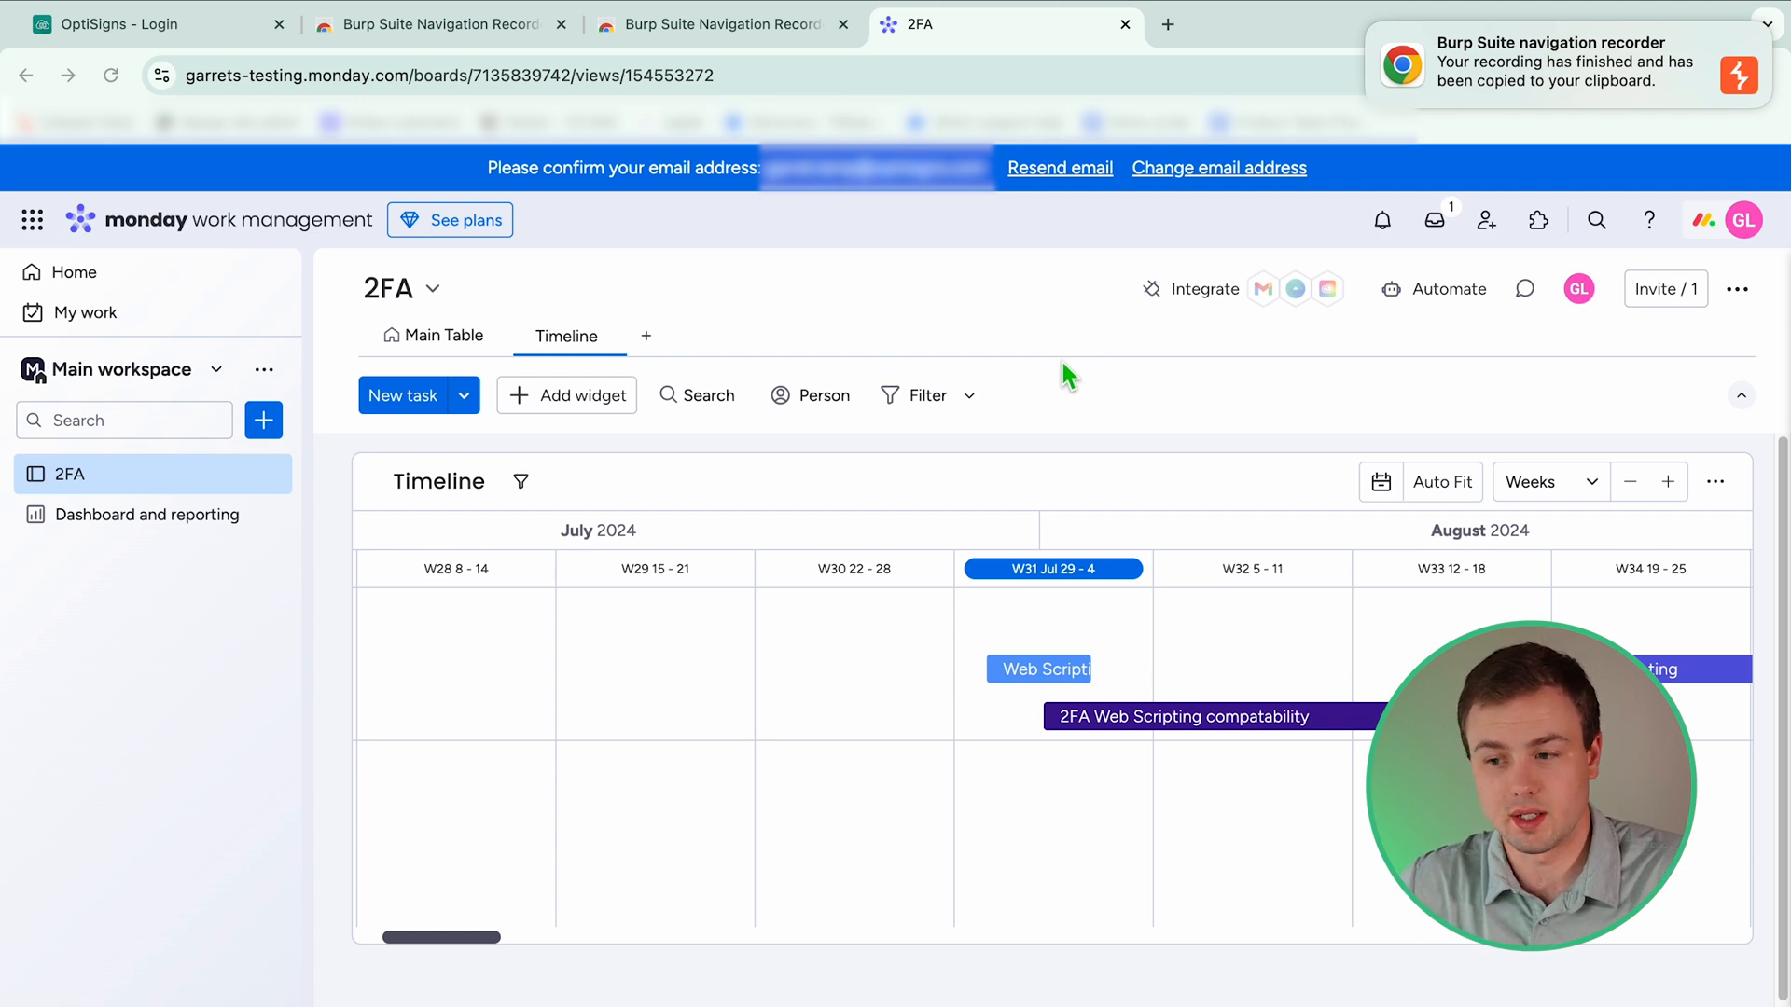
{"action": "left_click", "coordinate": [1715, 482]}
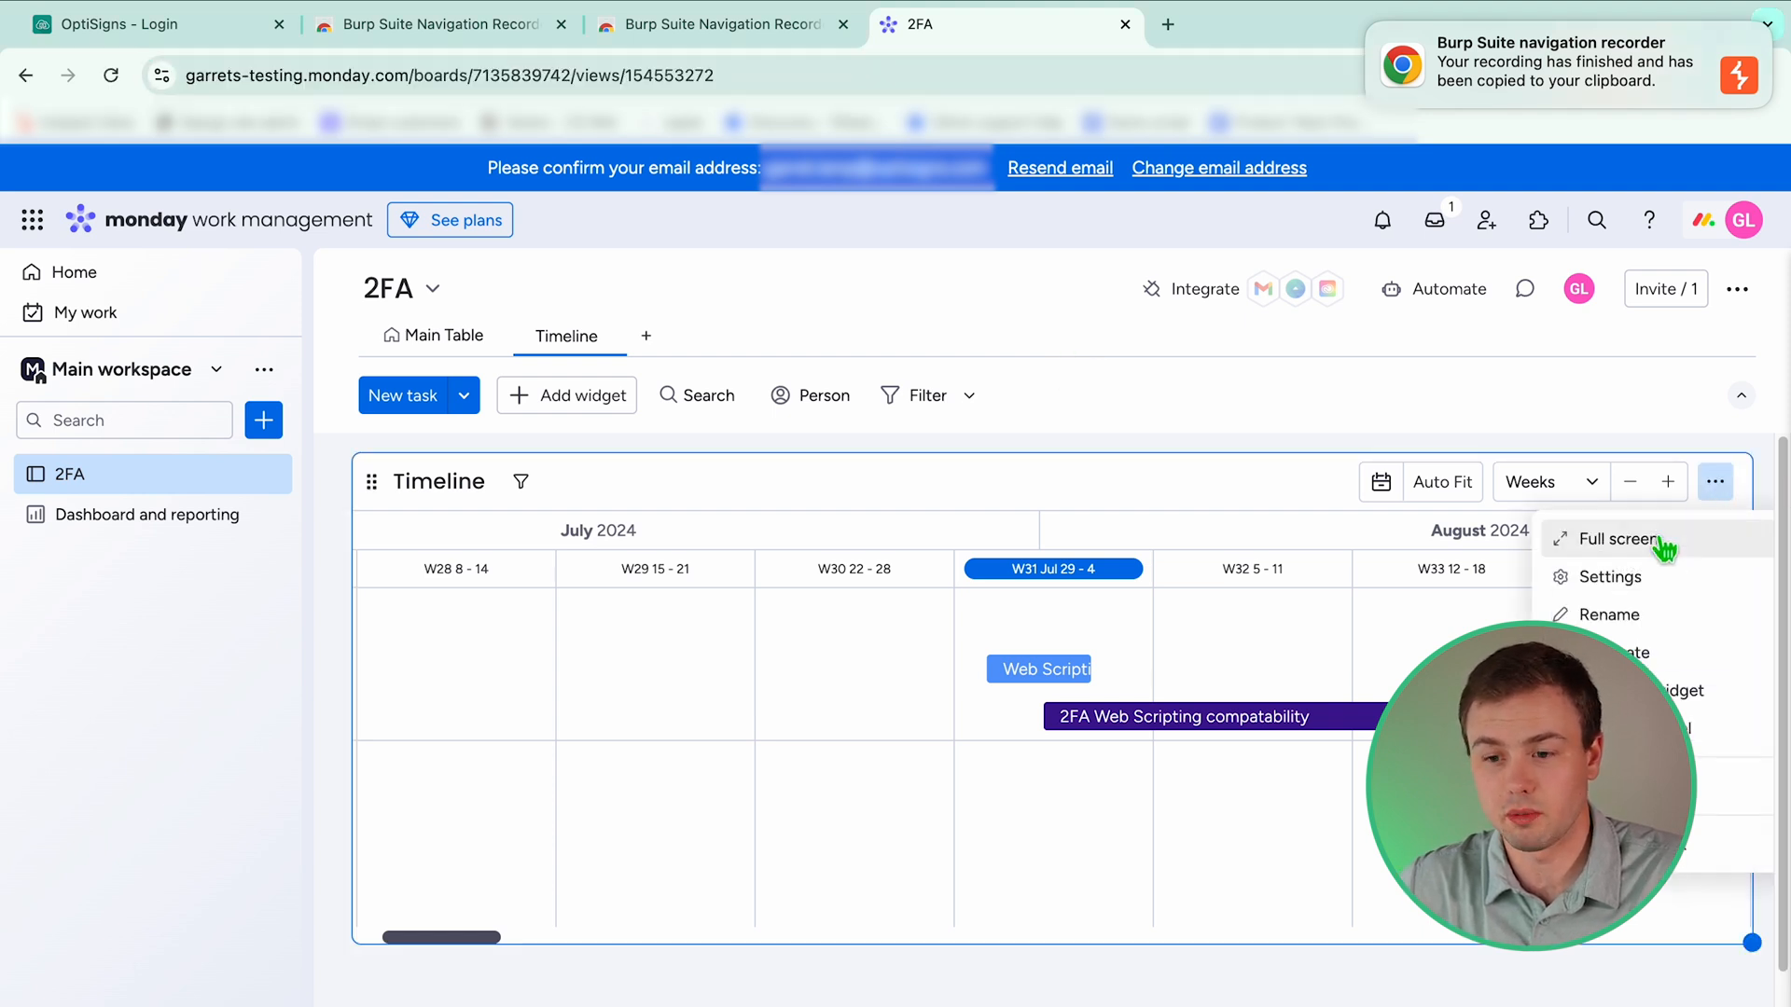
{"action": "left_click", "coordinate": [1609, 539]}
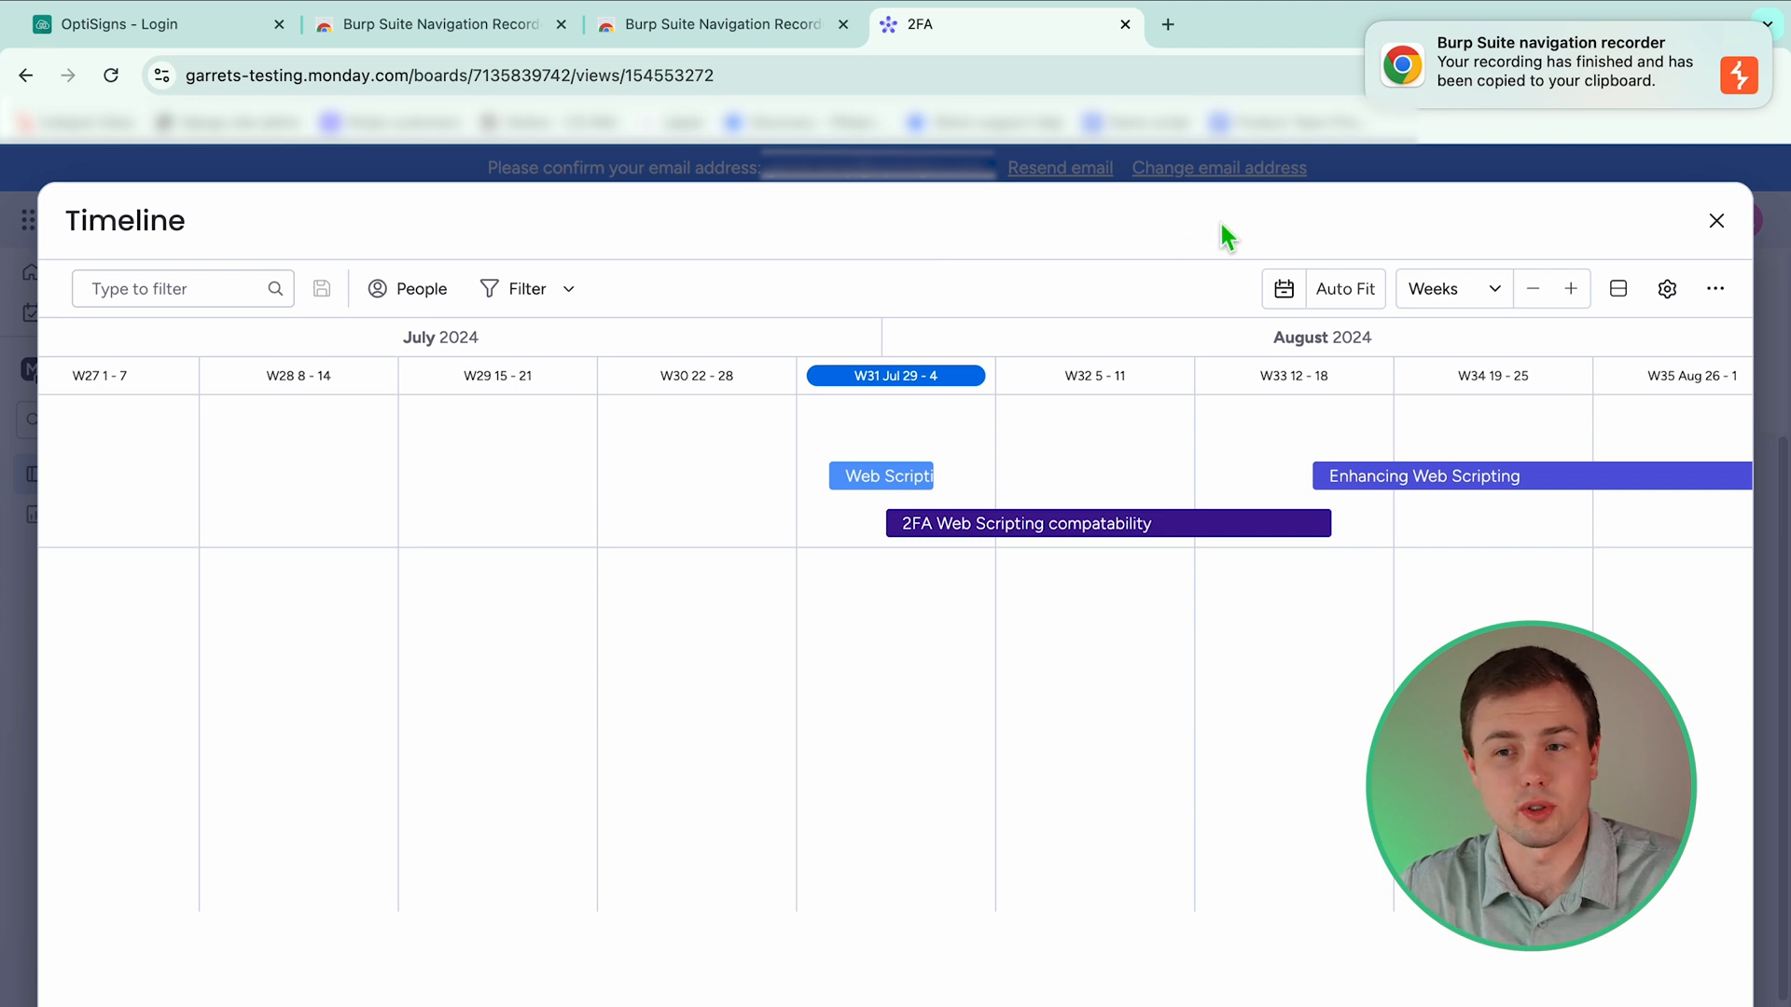
- Copy the finished recording from the recorder popup and move to the OptiSigns login tab
{"action": "left_click", "coordinate": [1375, 33]}
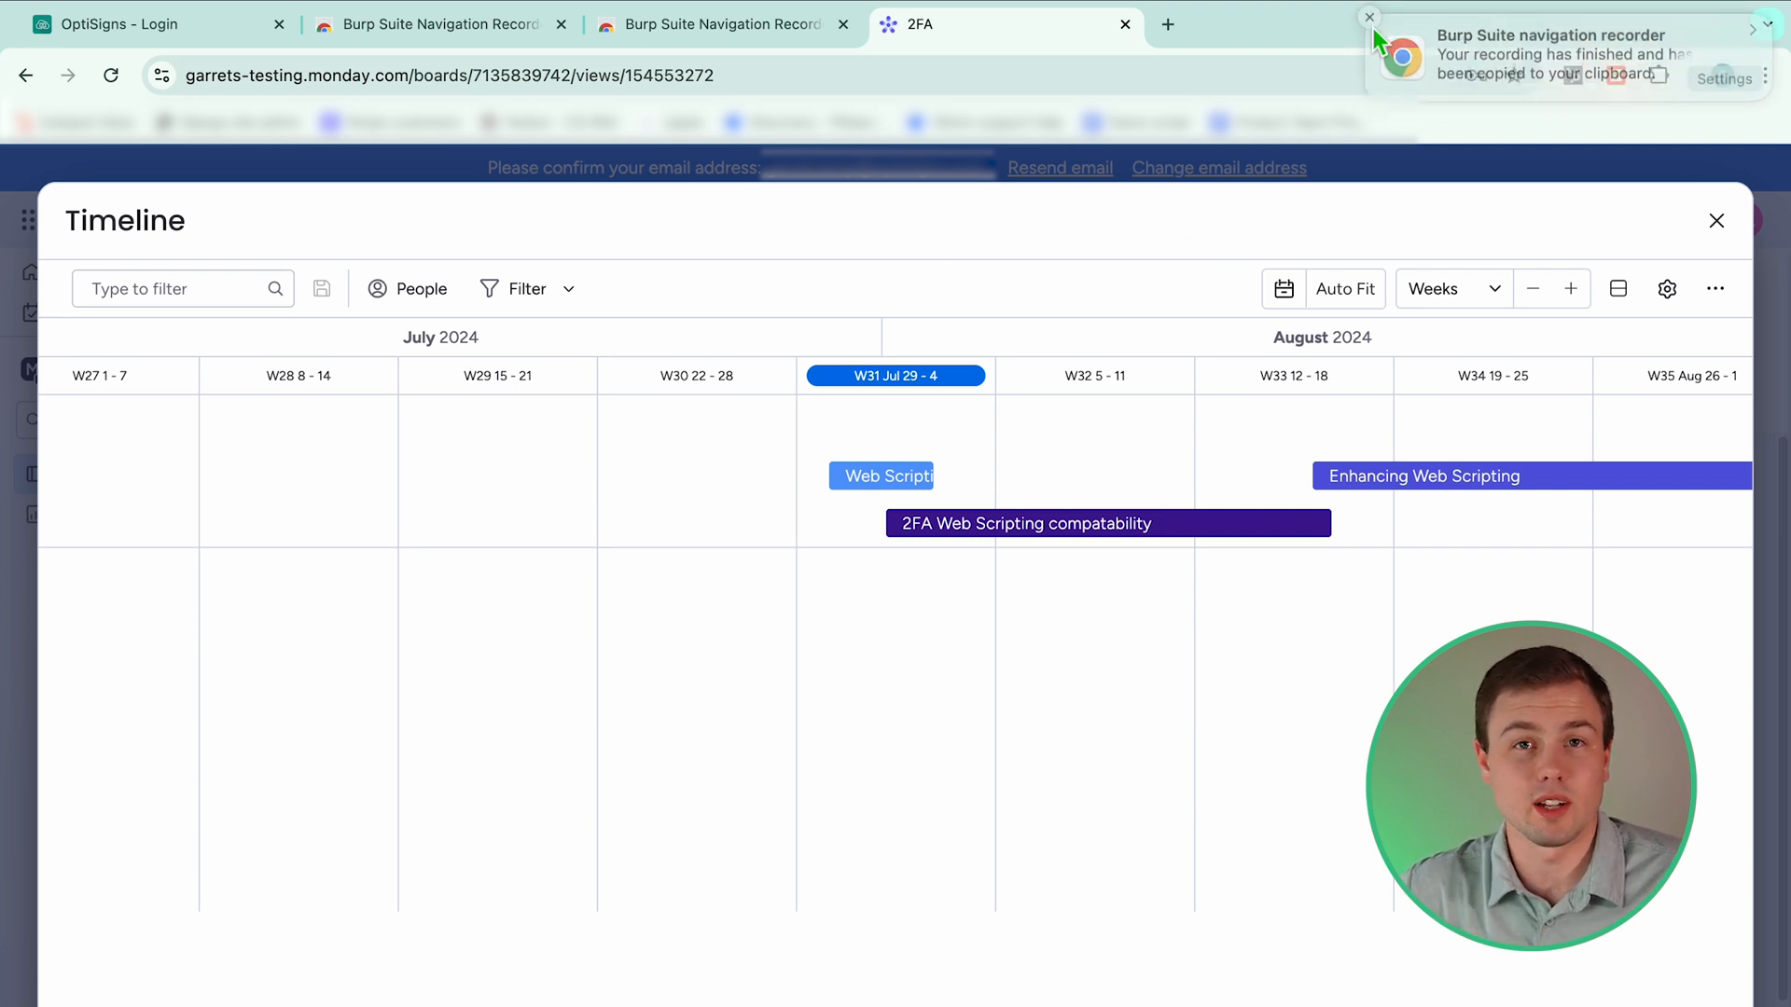
{"action": "left_click", "coordinate": [1614, 75]}
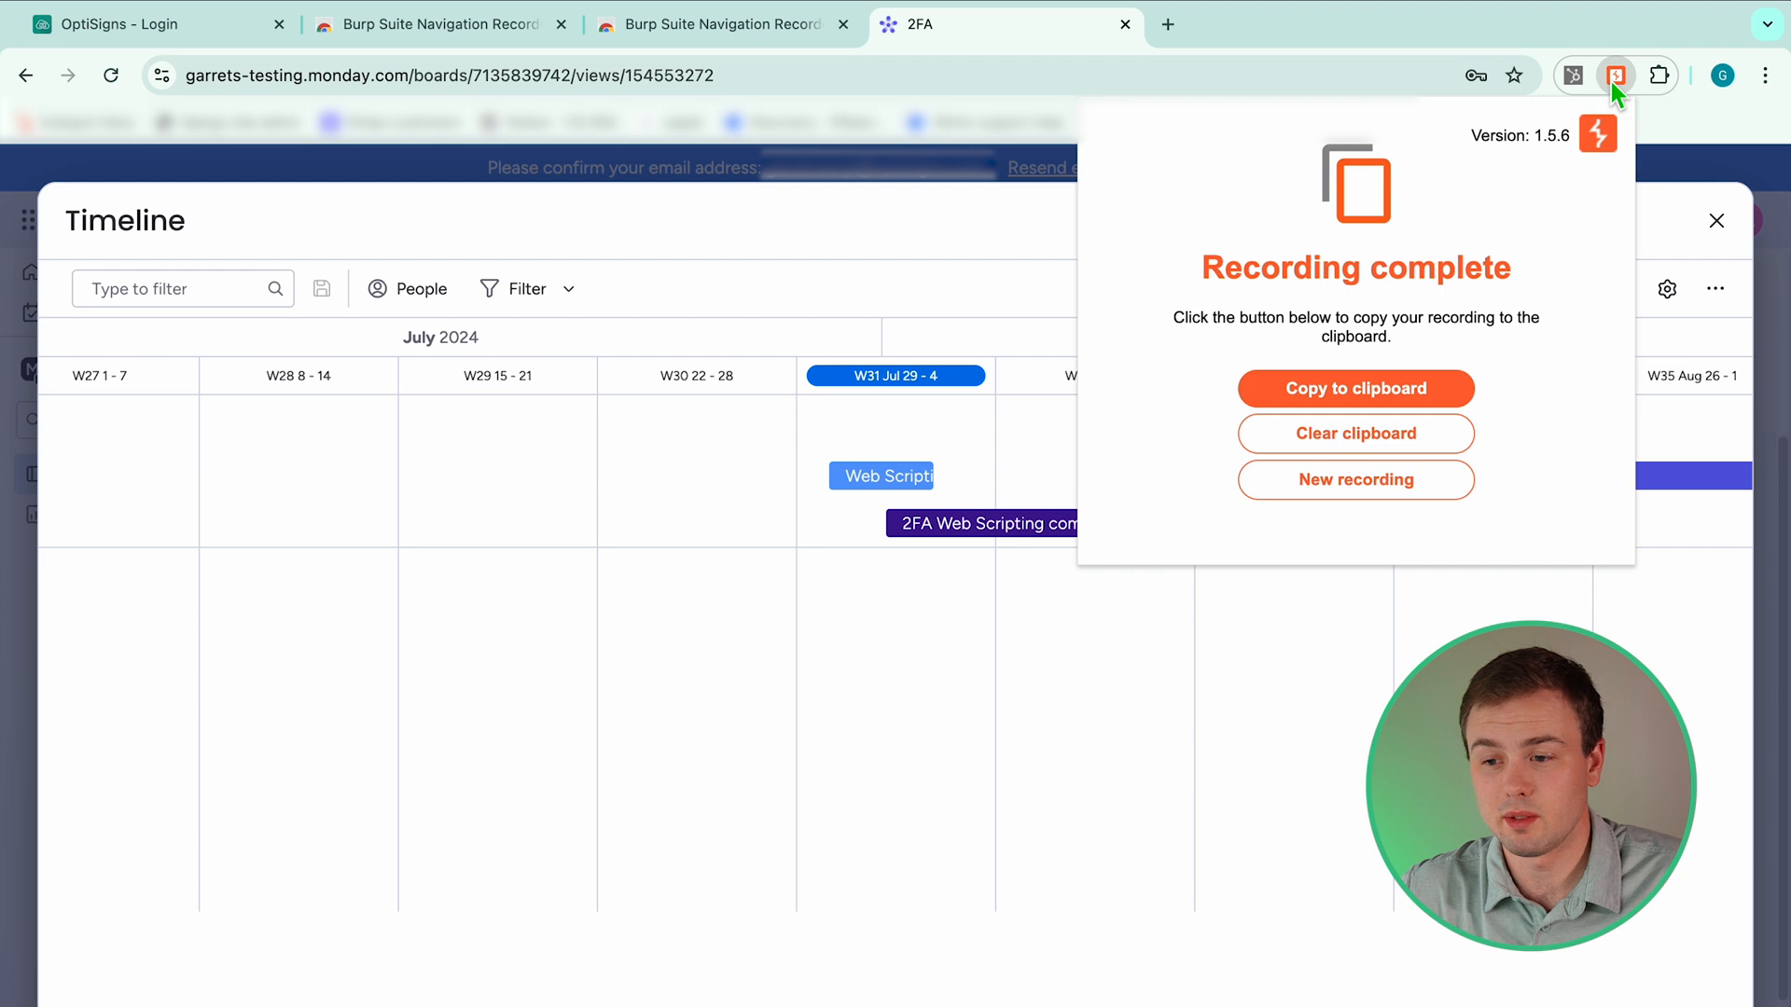
{"action": "left_click", "coordinate": [1397, 388]}
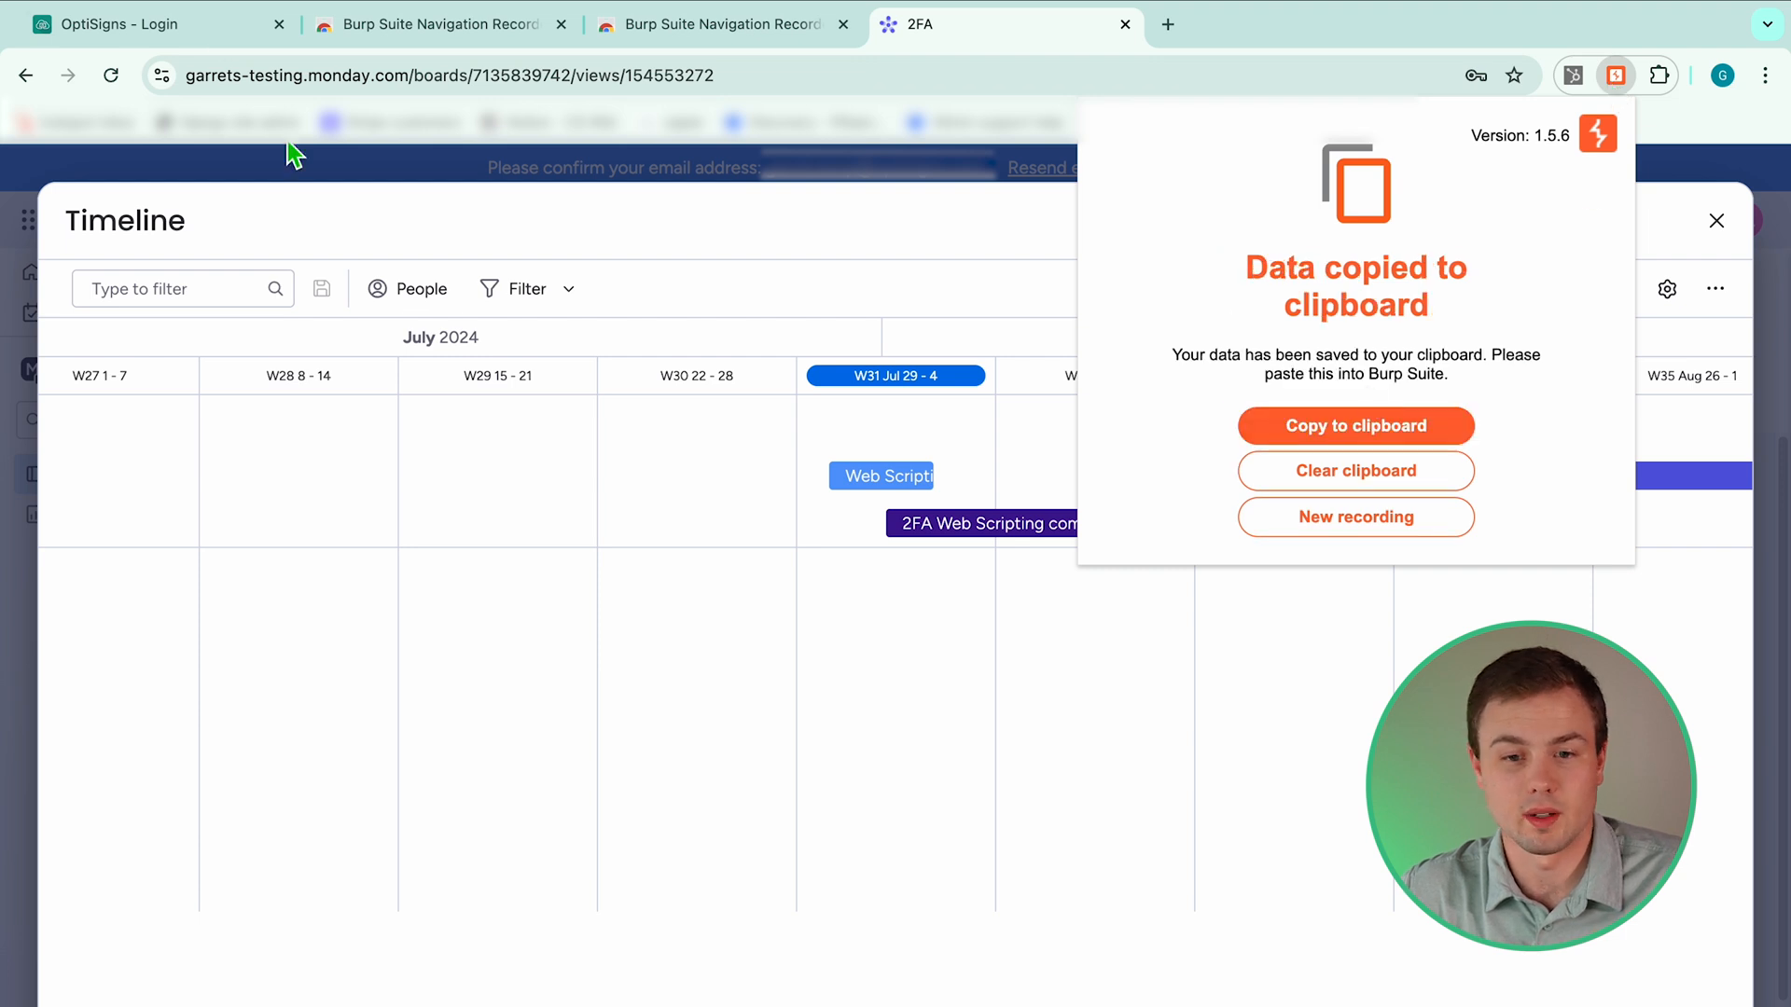
{"action": "left_click", "coordinate": [207, 24]}
{"action": "left_click", "coordinate": [346, 609]}
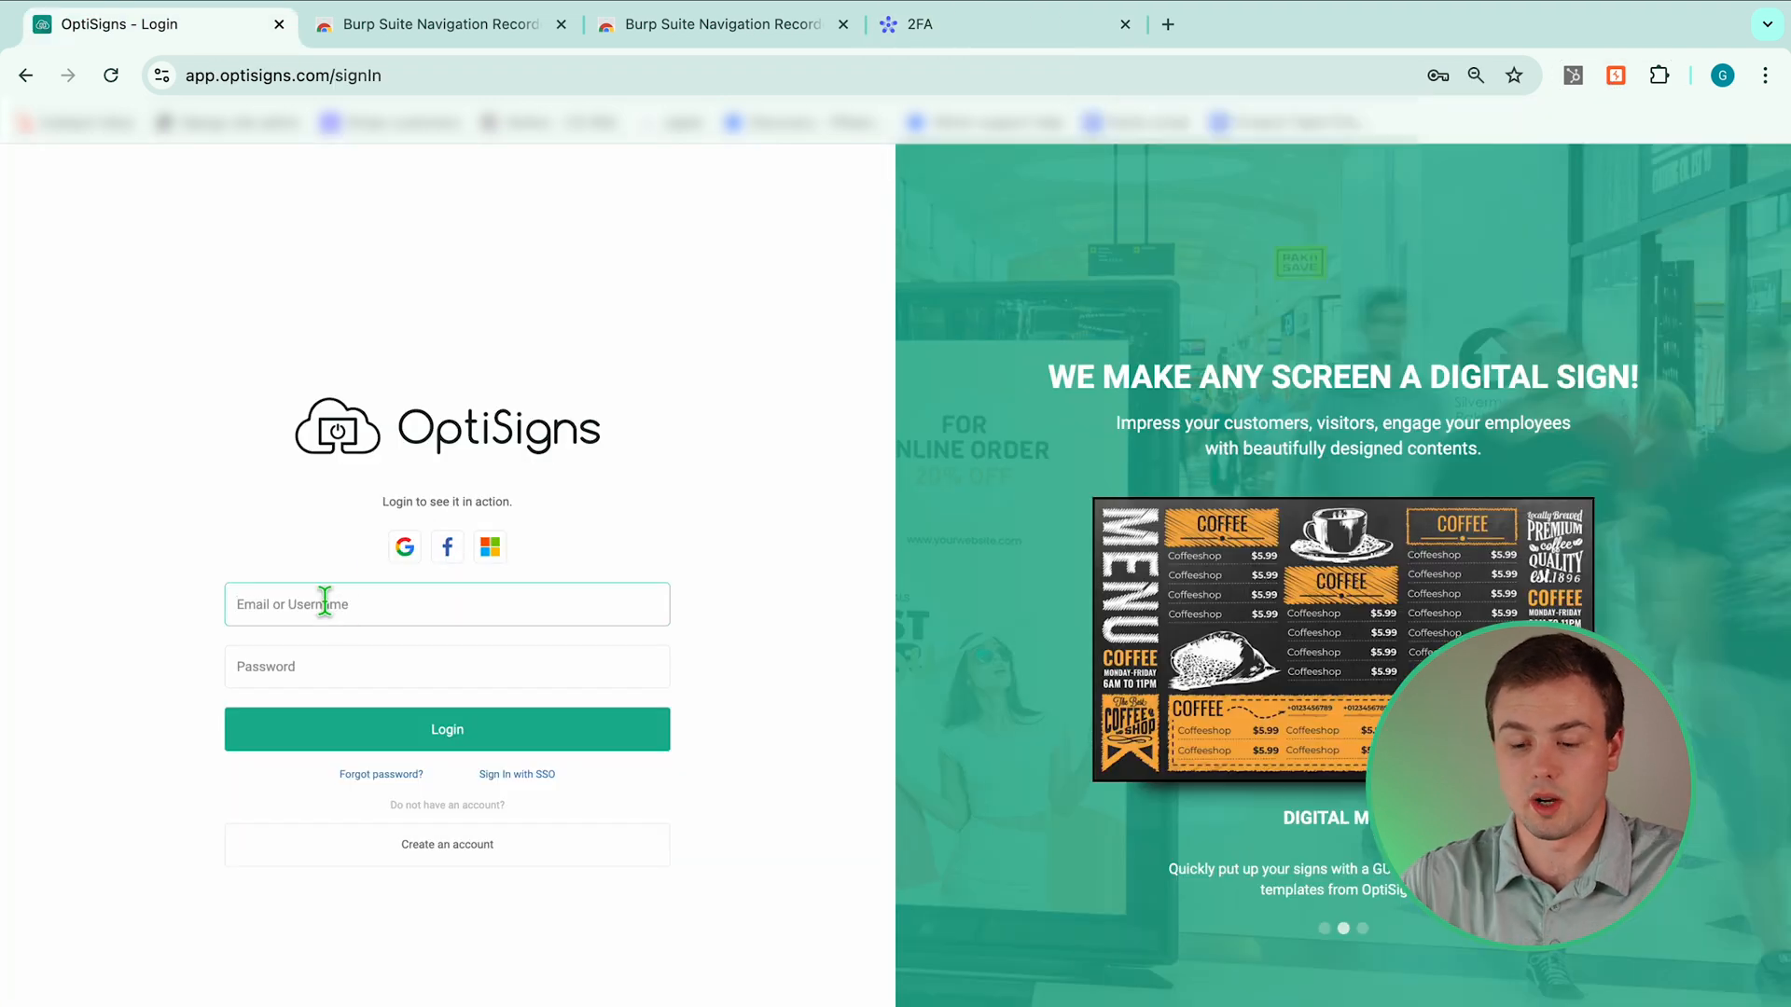
- Sign in to OptiSigns and start a new Web Scripting asset from Files/Assets > Apps
{"action": "left_click", "coordinate": [339, 733]}
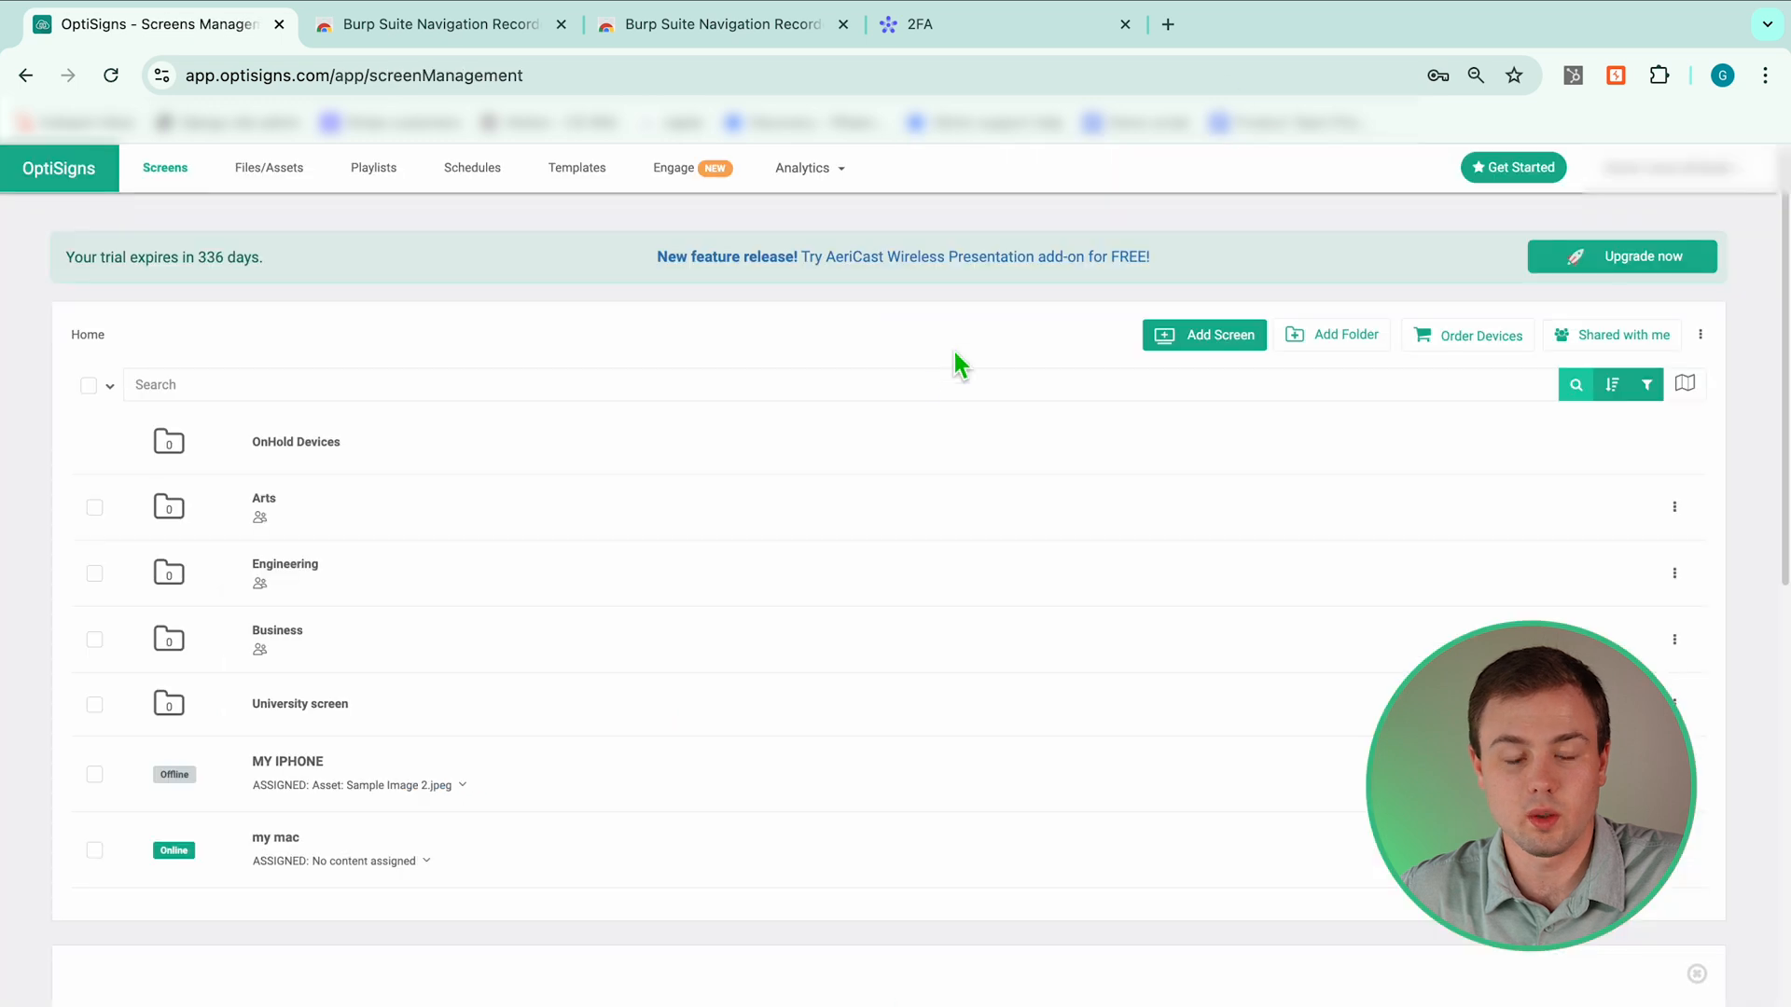
{"action": "left_click", "coordinate": [276, 175]}
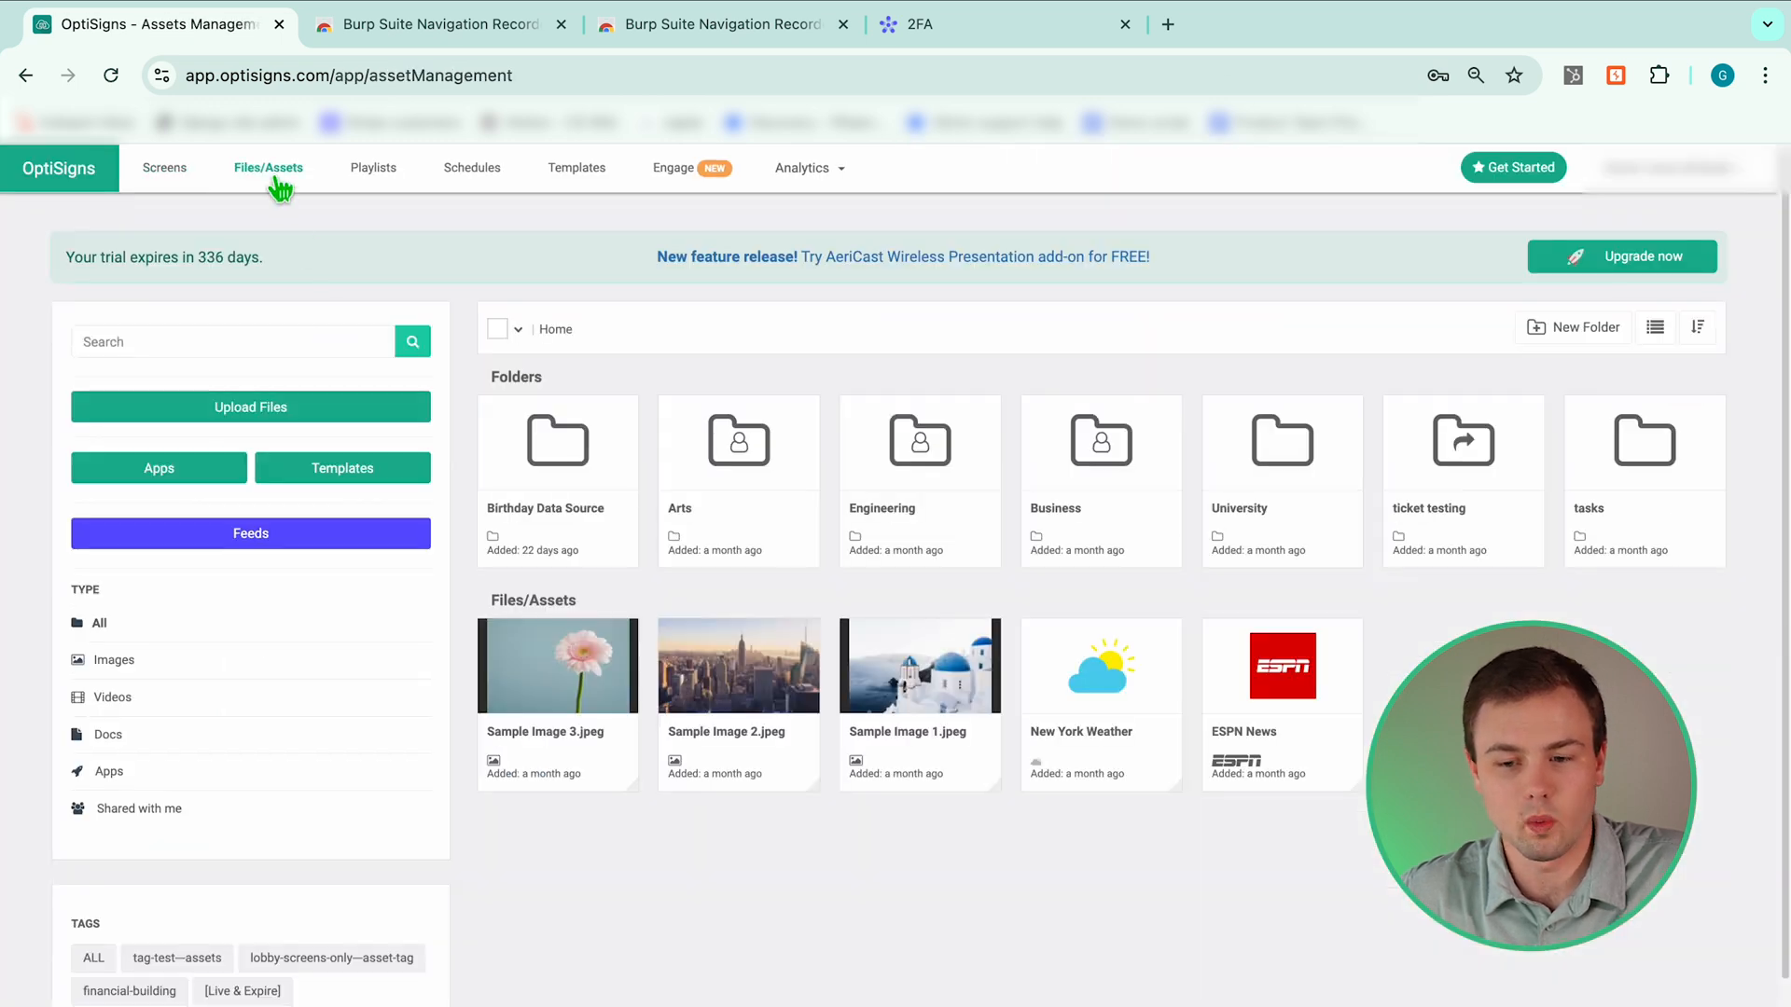
{"action": "left_click", "coordinate": [164, 483]}
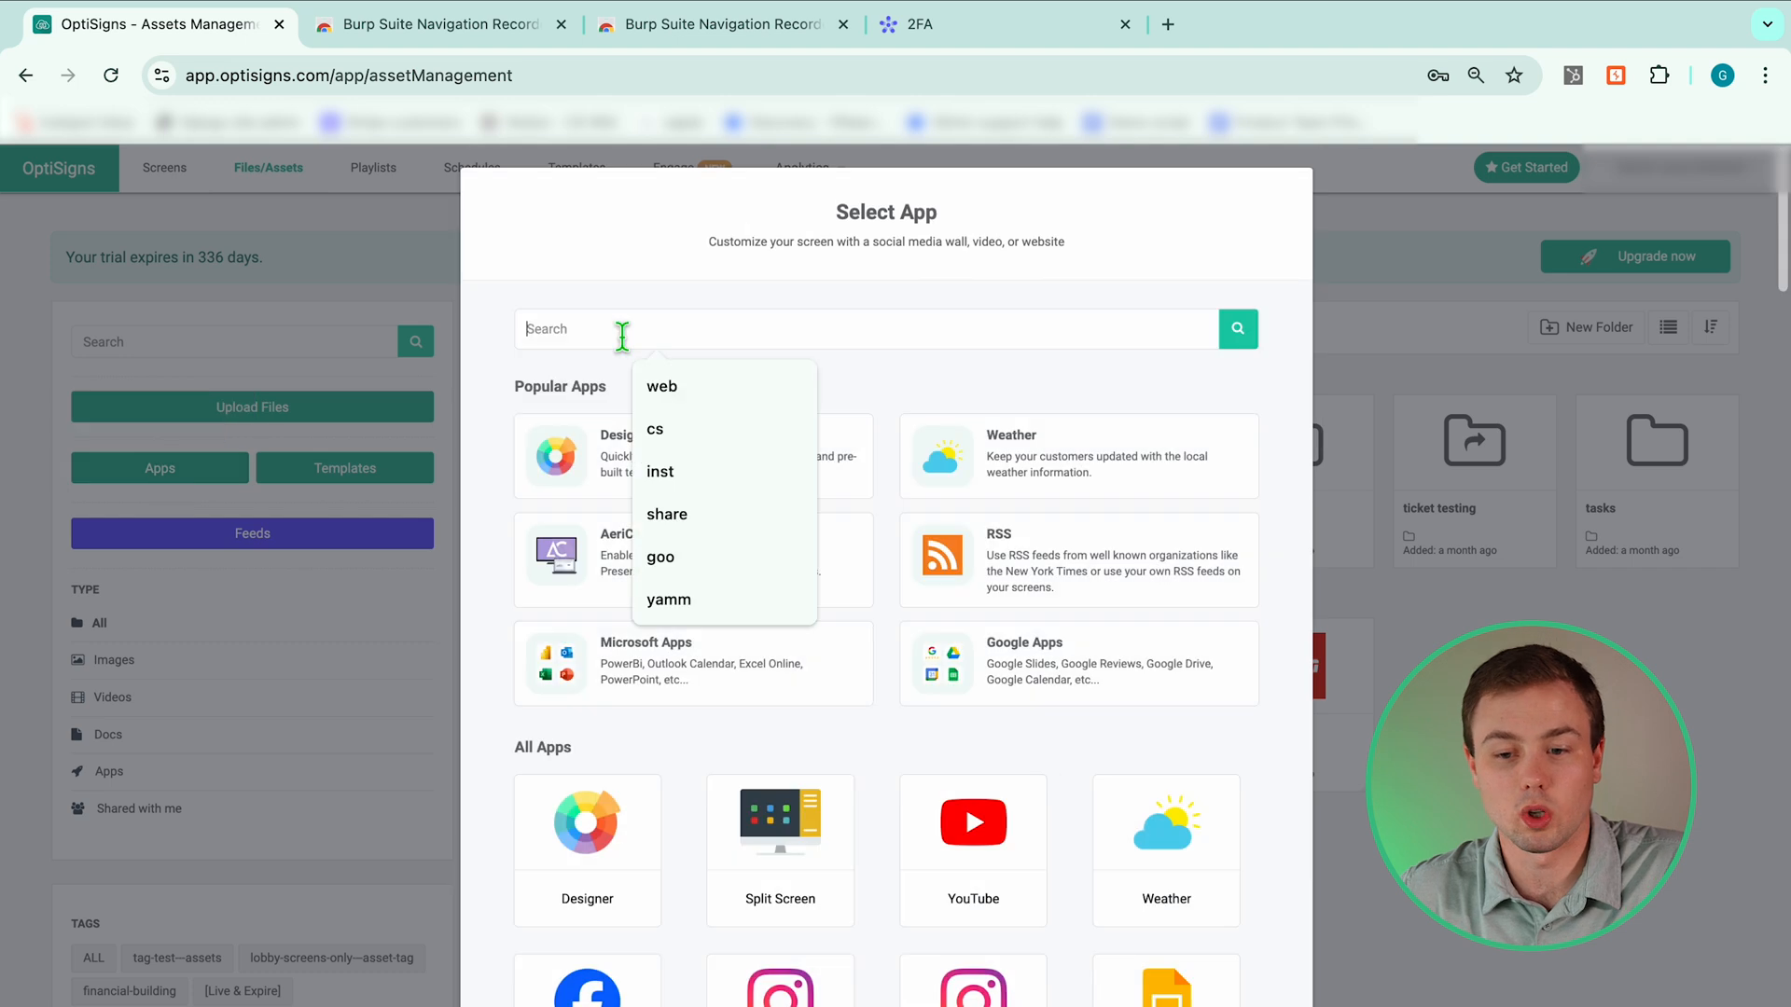
{"action": "type", "text": "web"}
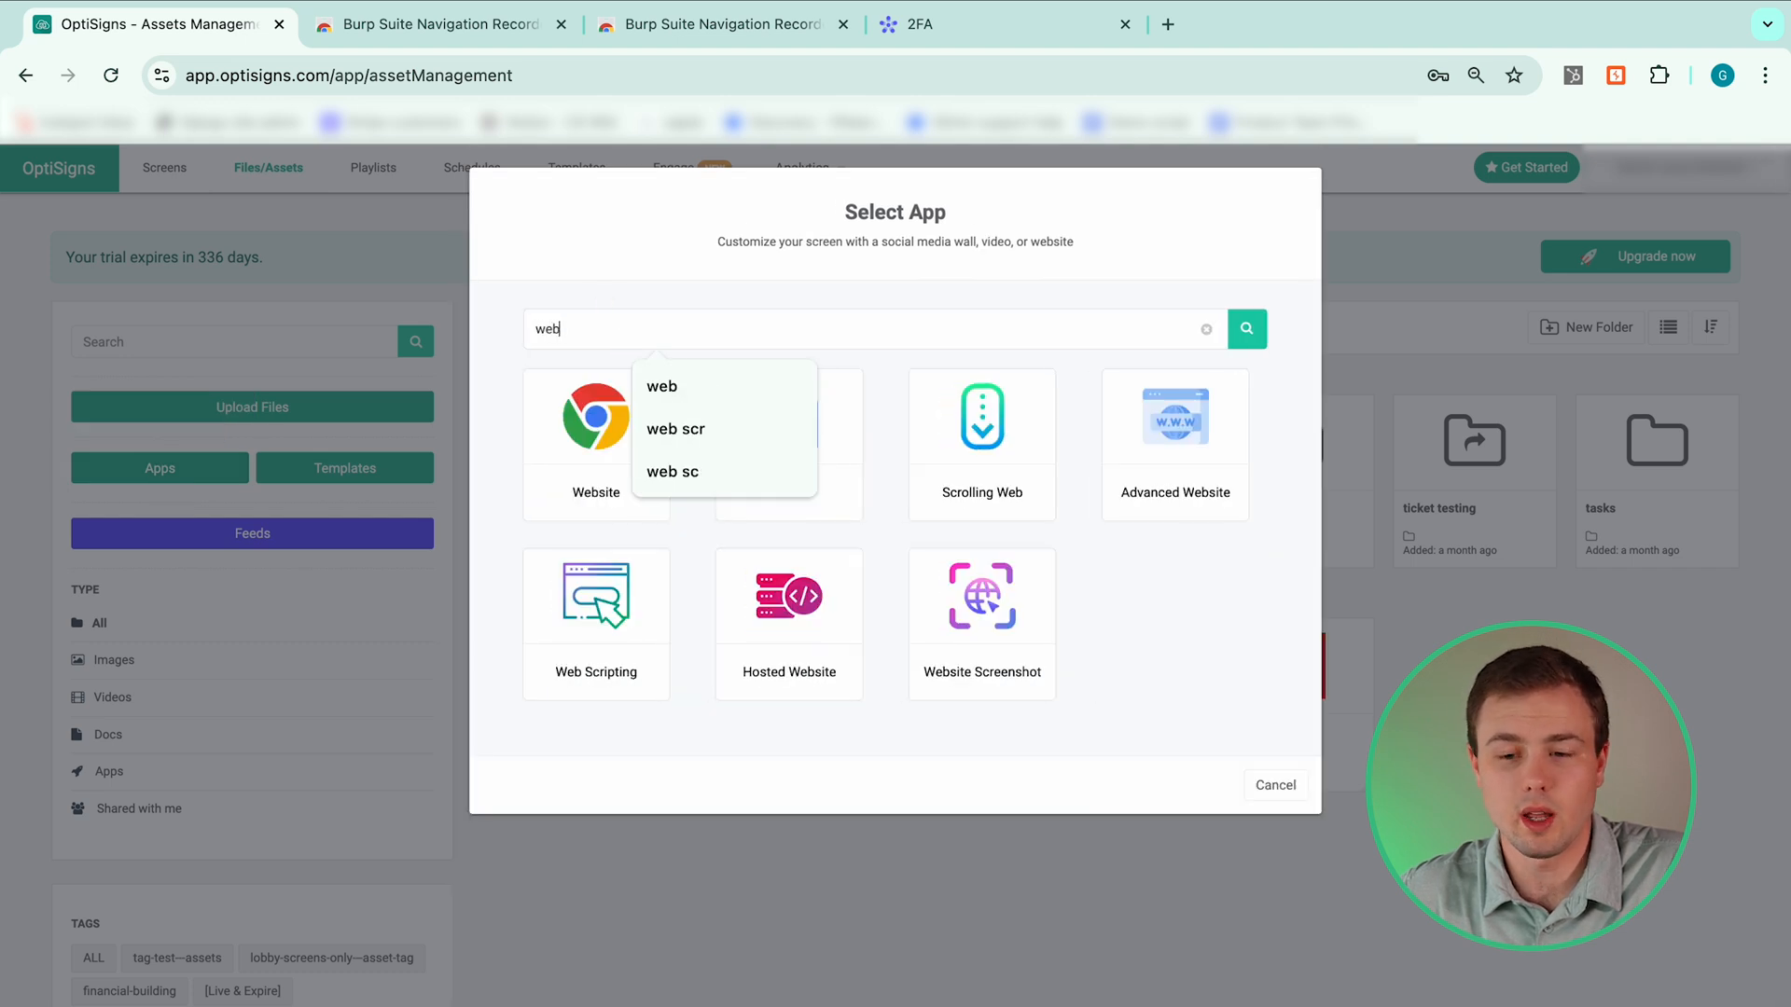
{"action": "type", "text": " scr"}
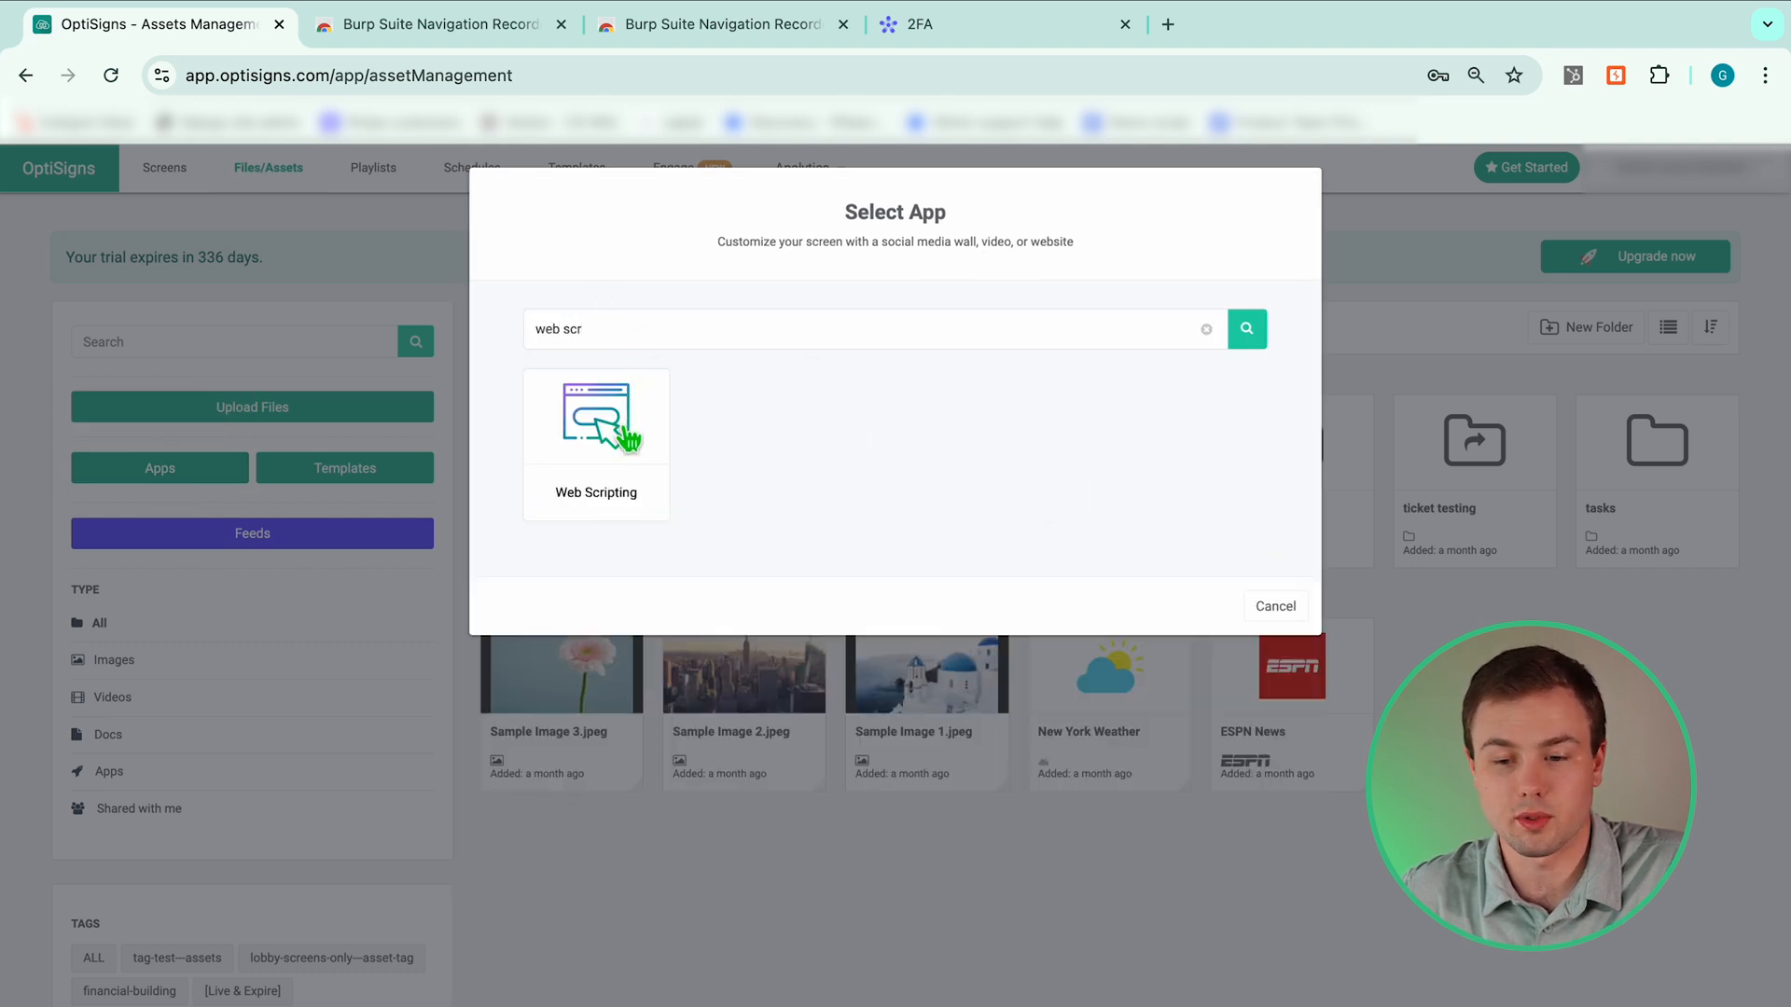
{"action": "left_click", "coordinate": [618, 423]}
{"action": "type", "text": "web"}
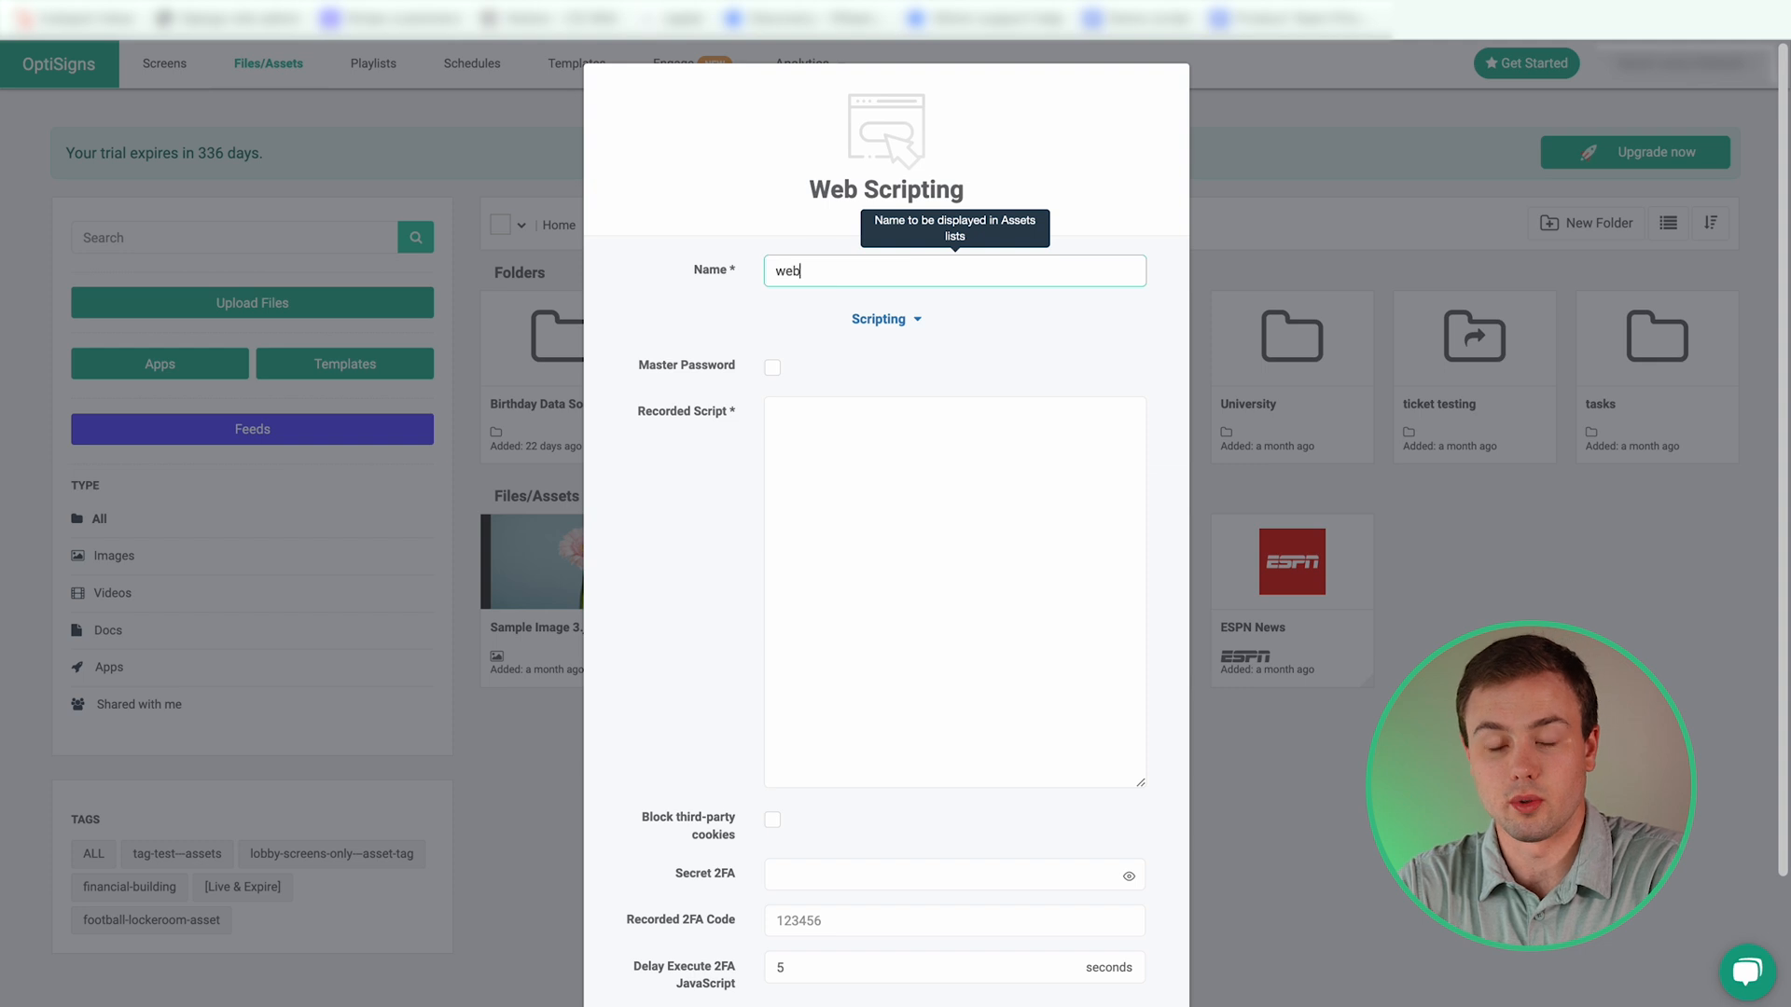
{"action": "type", "text": " scripting example"}
- Paste the recorded navigation JSON into Recorded Script and re-copy it from the recorder popup
{"action": "left_click", "coordinate": [840, 371]}
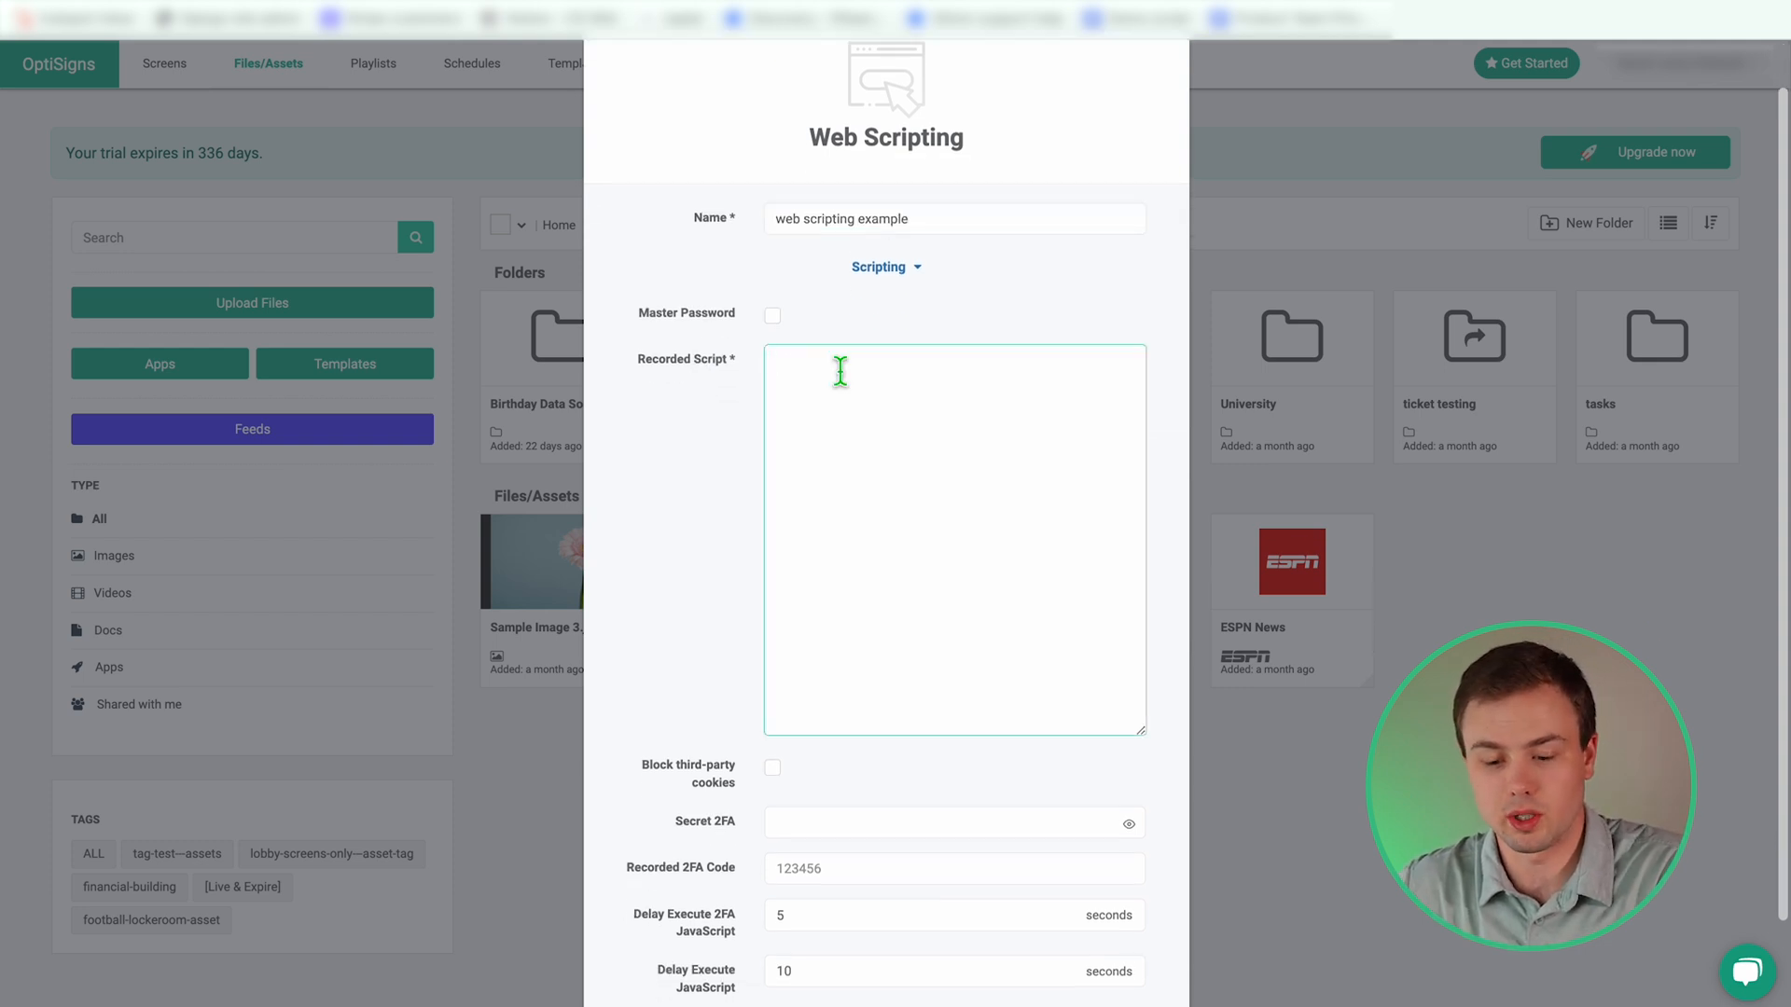
{"action": "key", "text": "ctrl+v"}
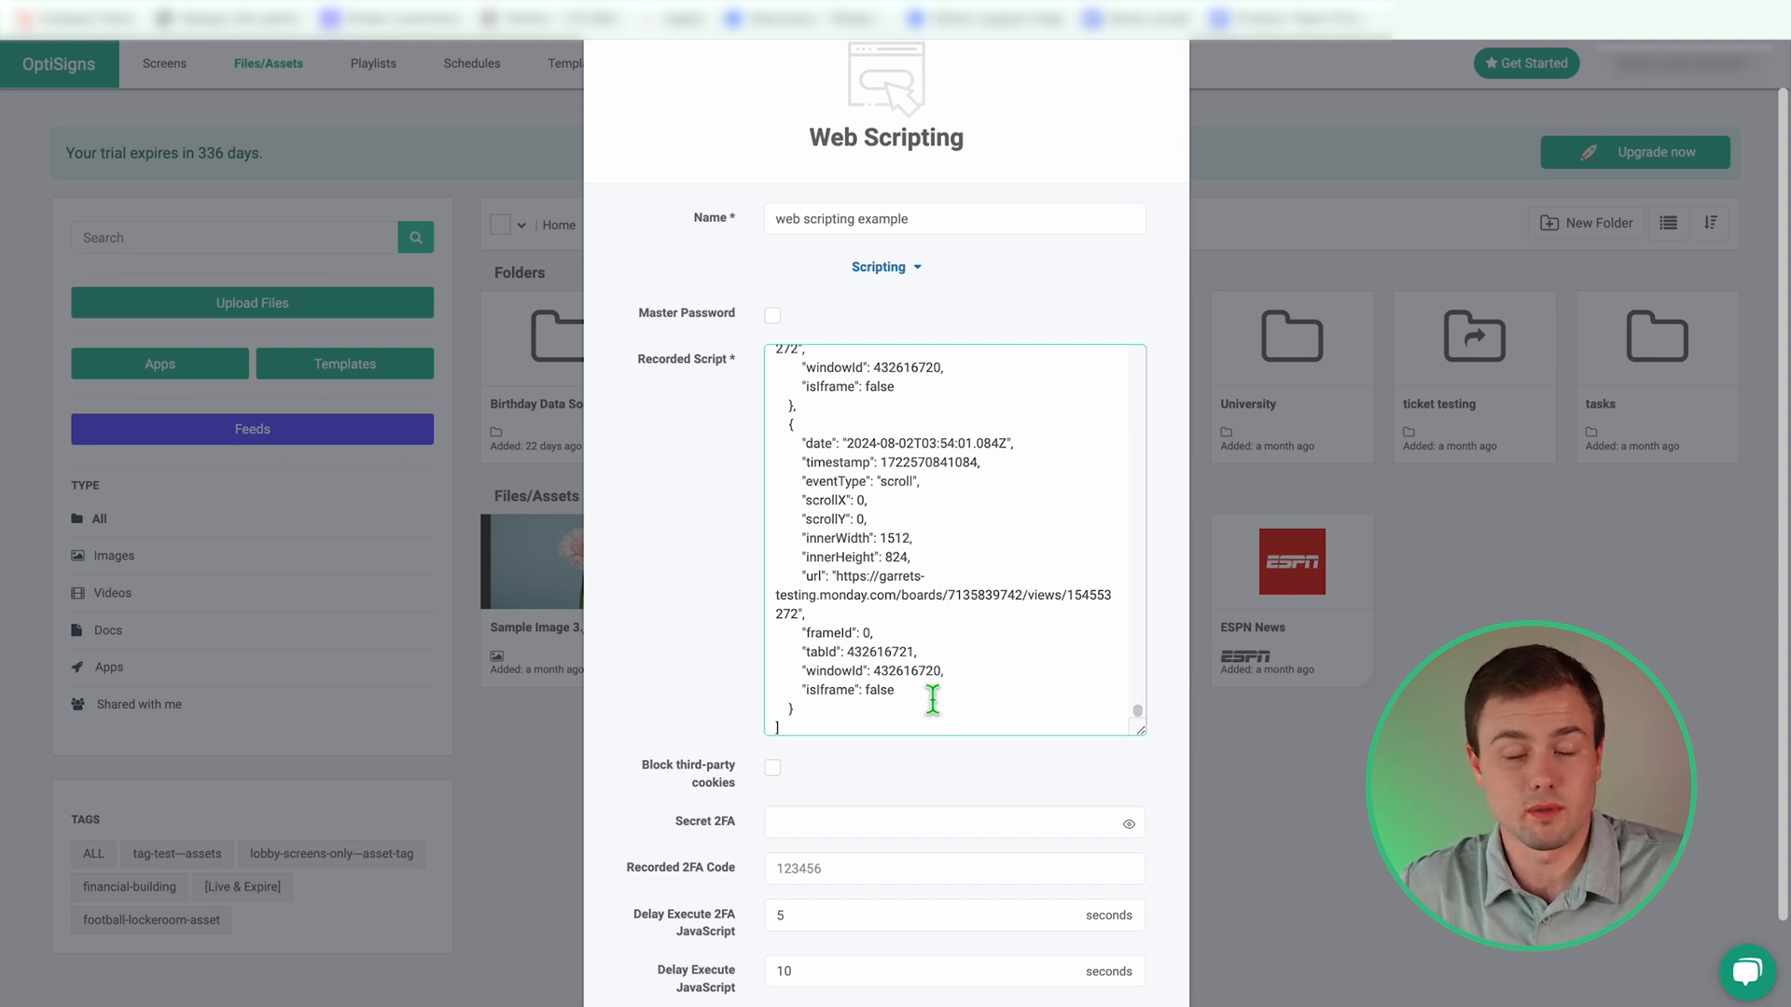
{"action": "left_click", "coordinate": [1630, 1]}
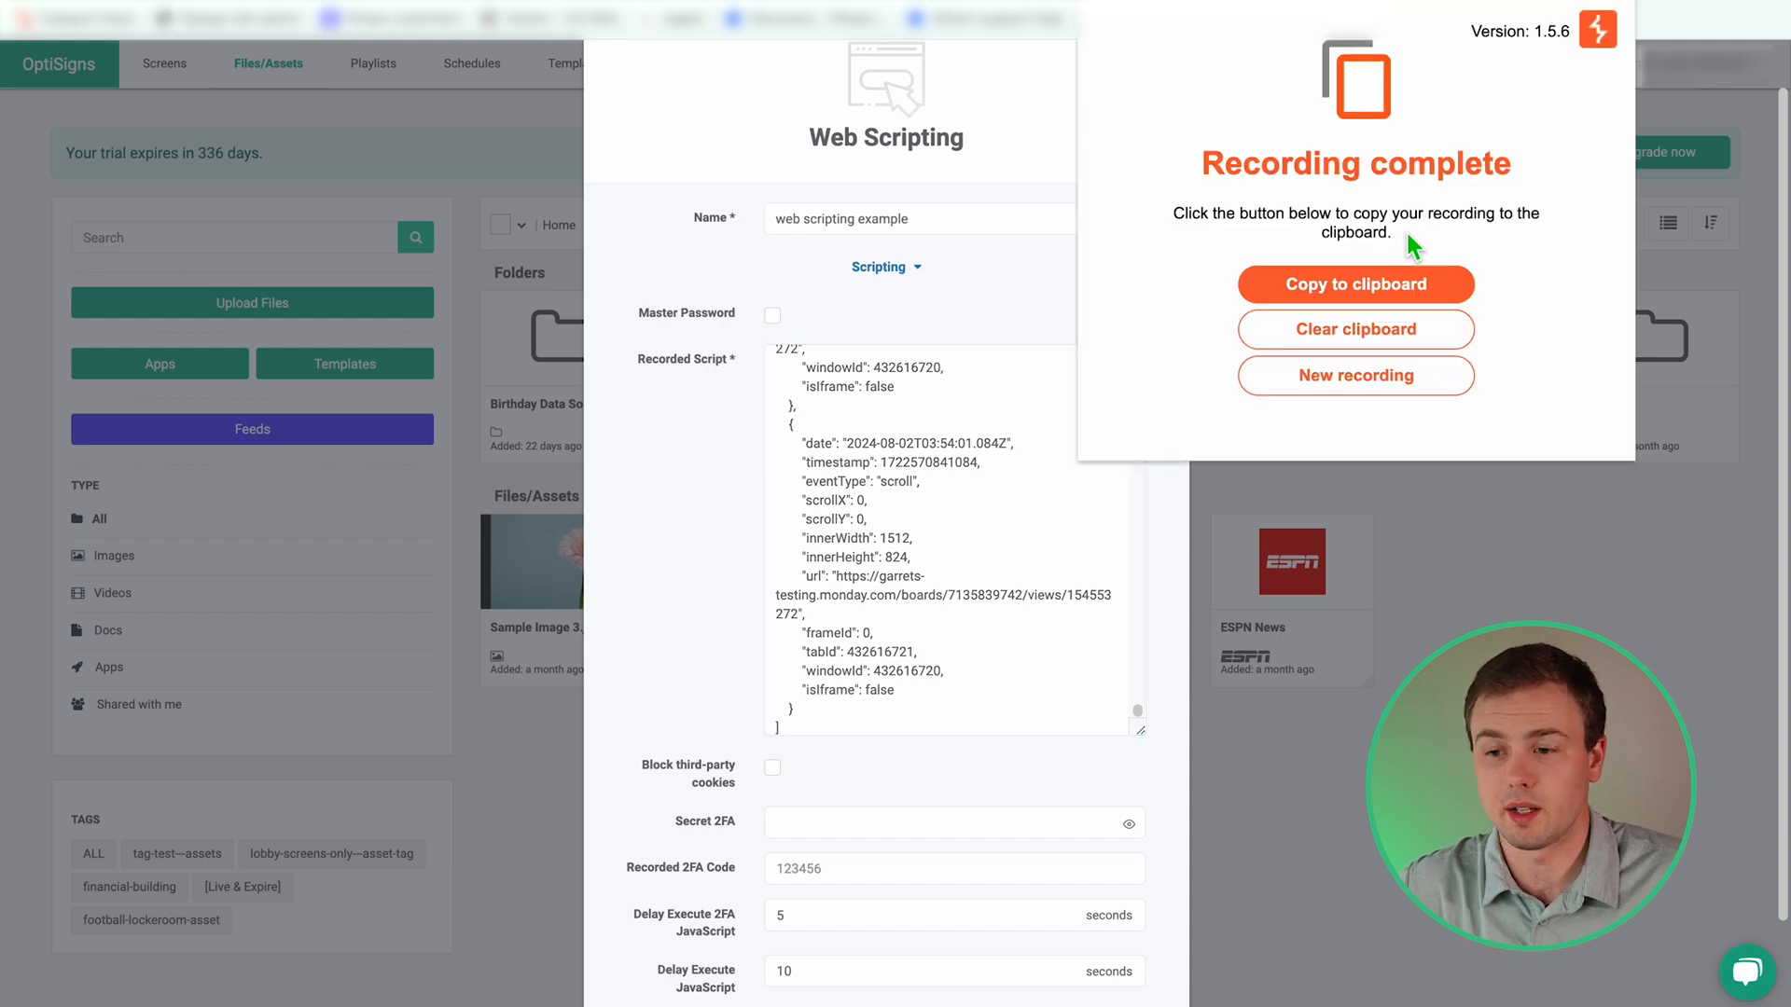
{"action": "left_click", "coordinate": [1351, 285]}
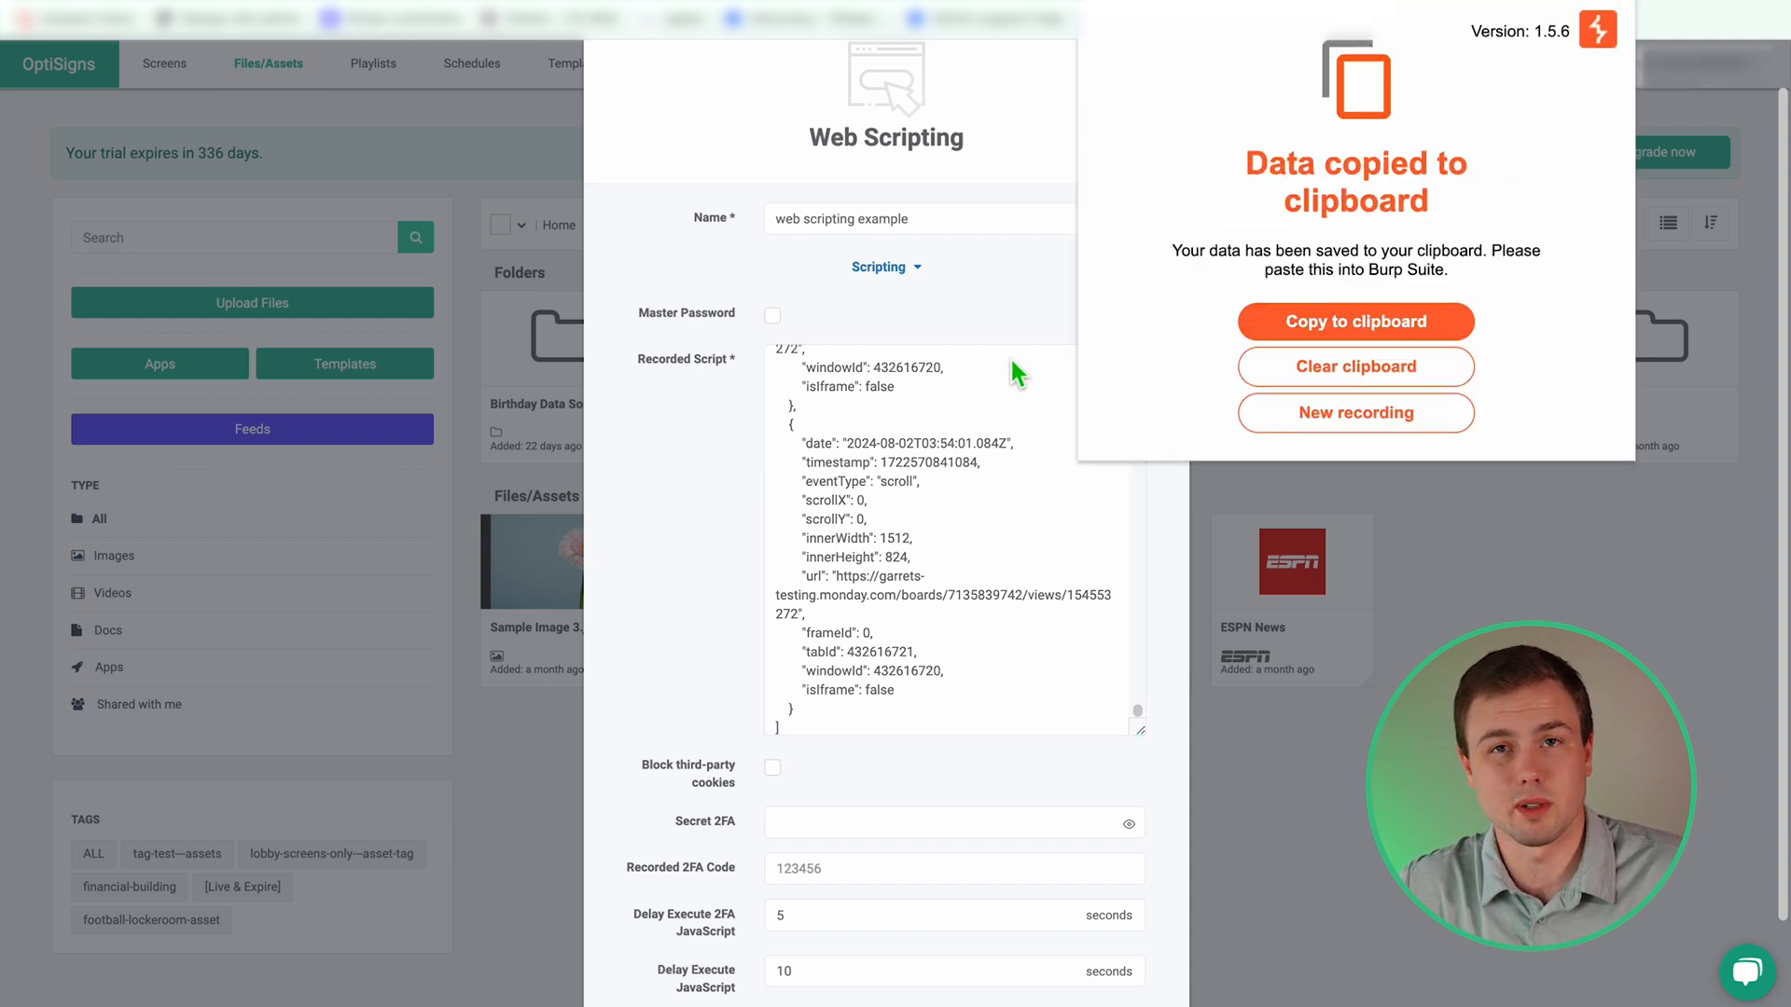
{"action": "left_click", "coordinate": [745, 490]}
{"action": "scroll", "coordinate": [771, 679], "scroll_direction": "down", "scroll_amount": 1}
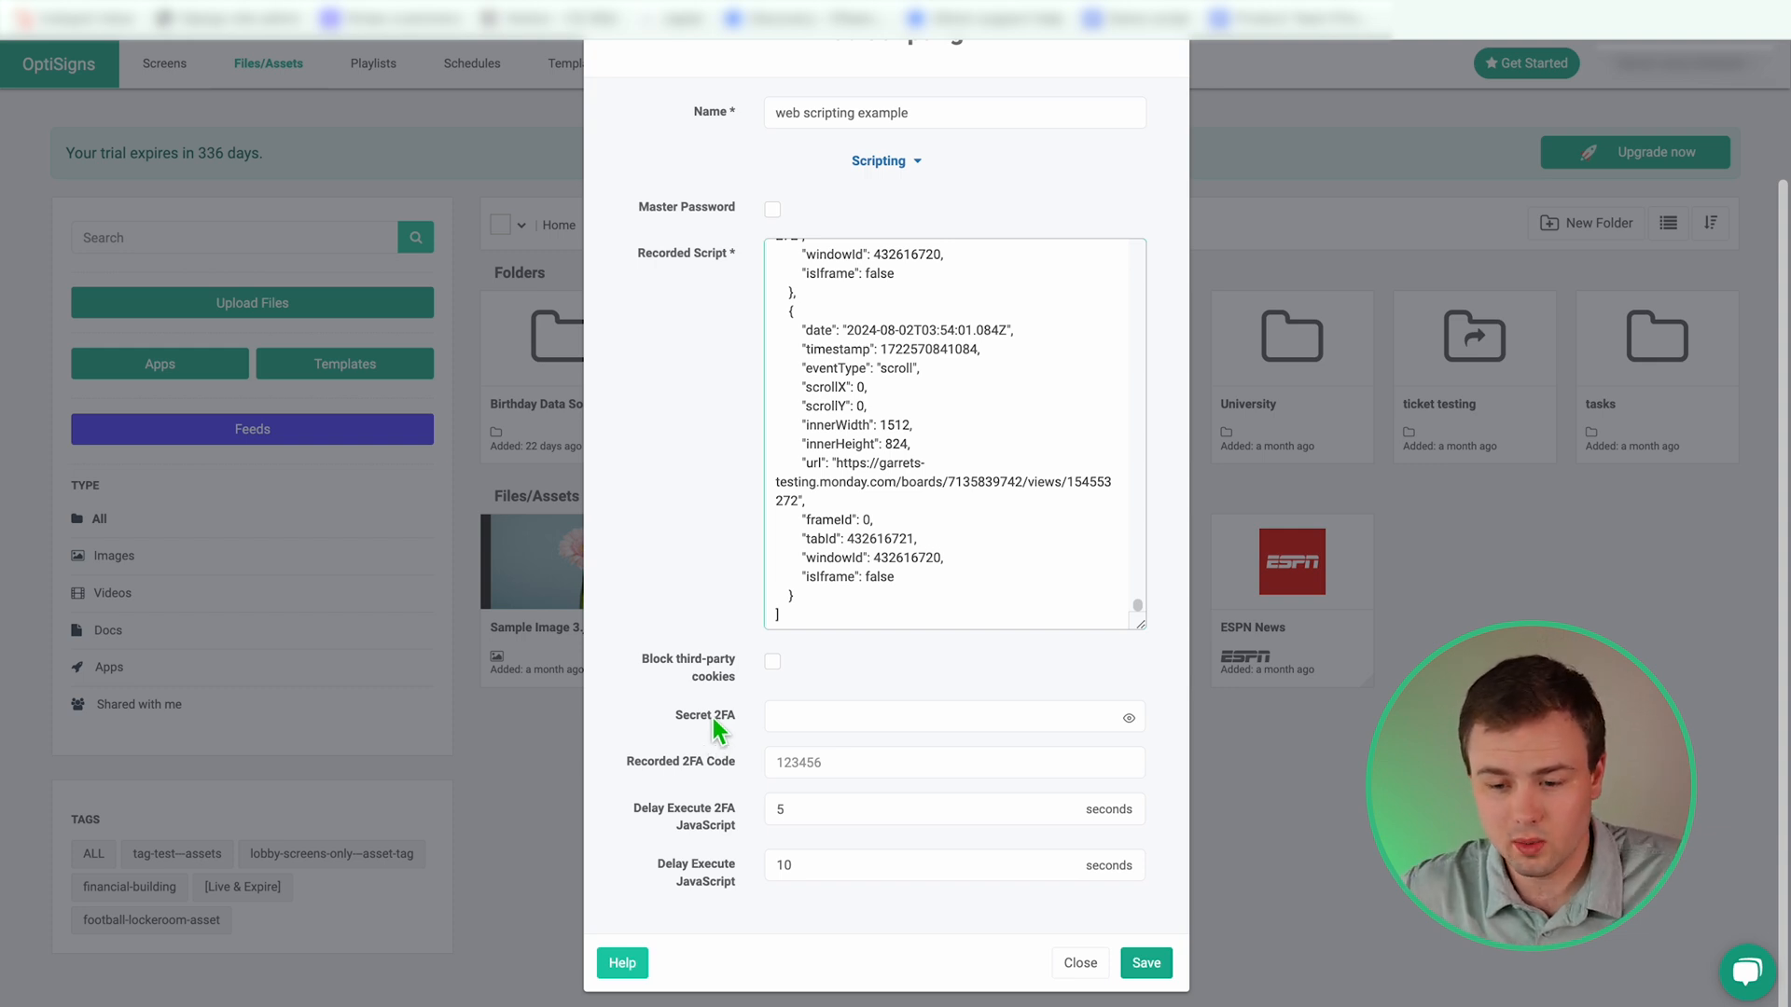
- Set the script delay to 10 seconds and clear the 2FA delay value
{"action": "left_click", "coordinate": [717, 726]}
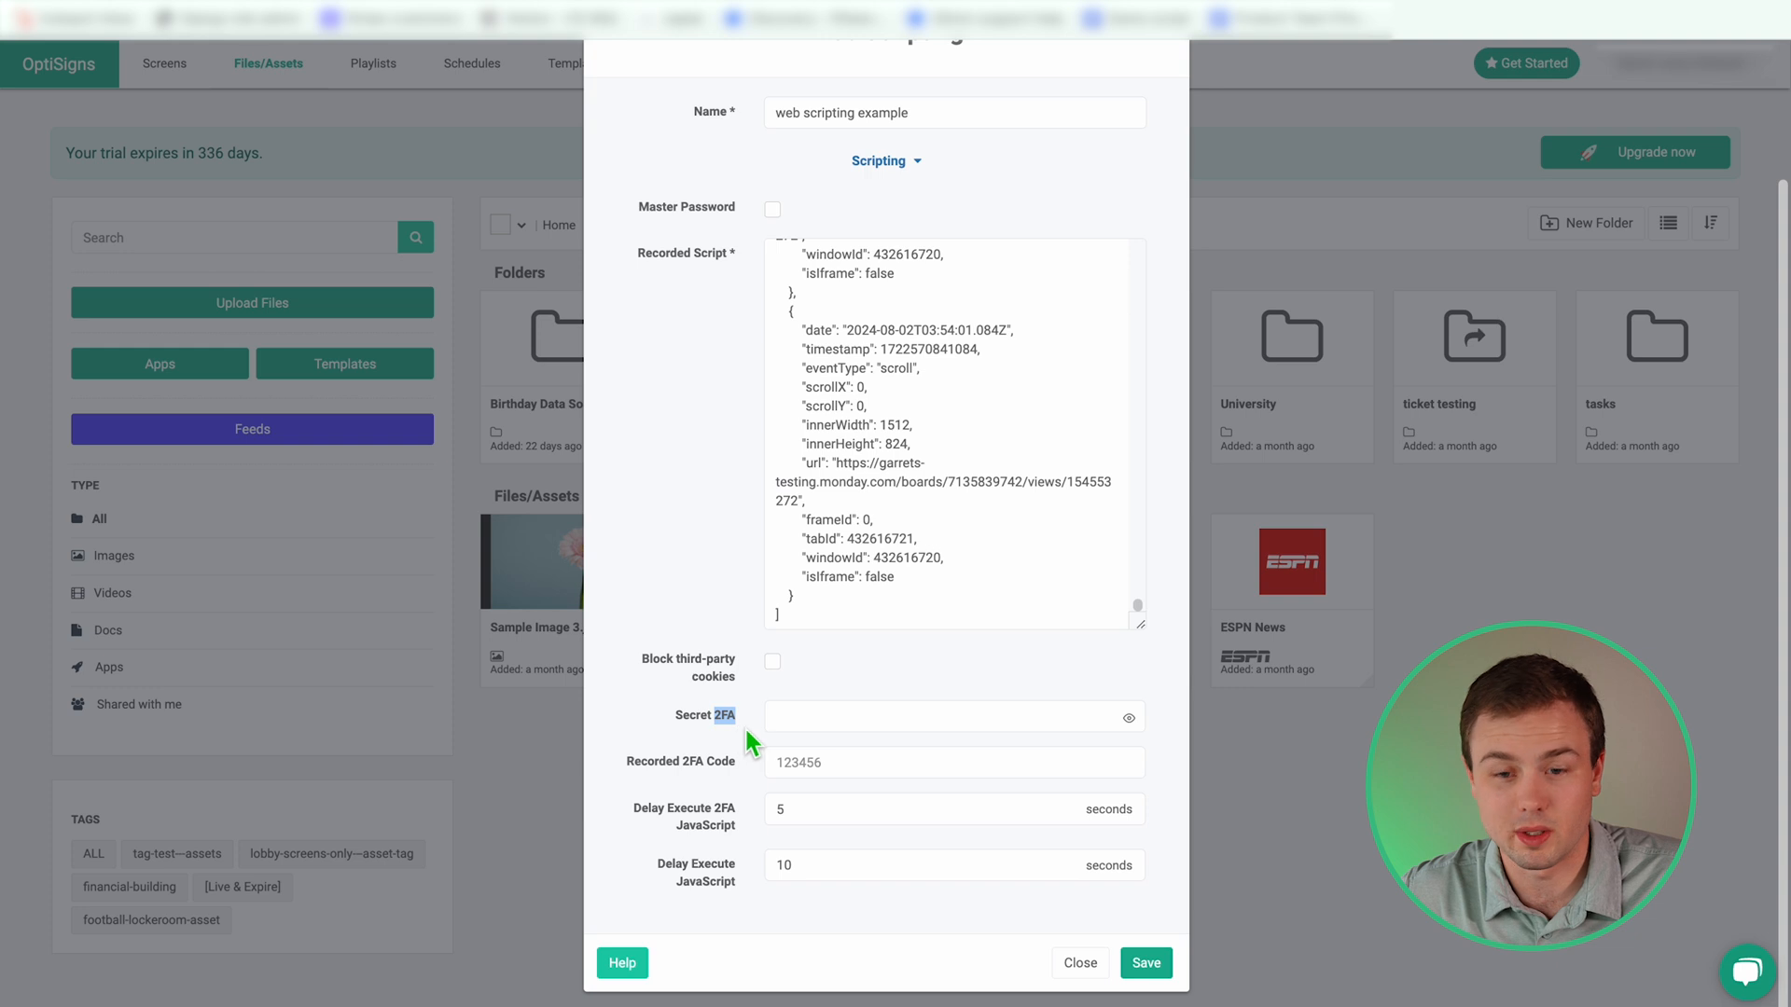
{"action": "left_click", "coordinate": [742, 729]}
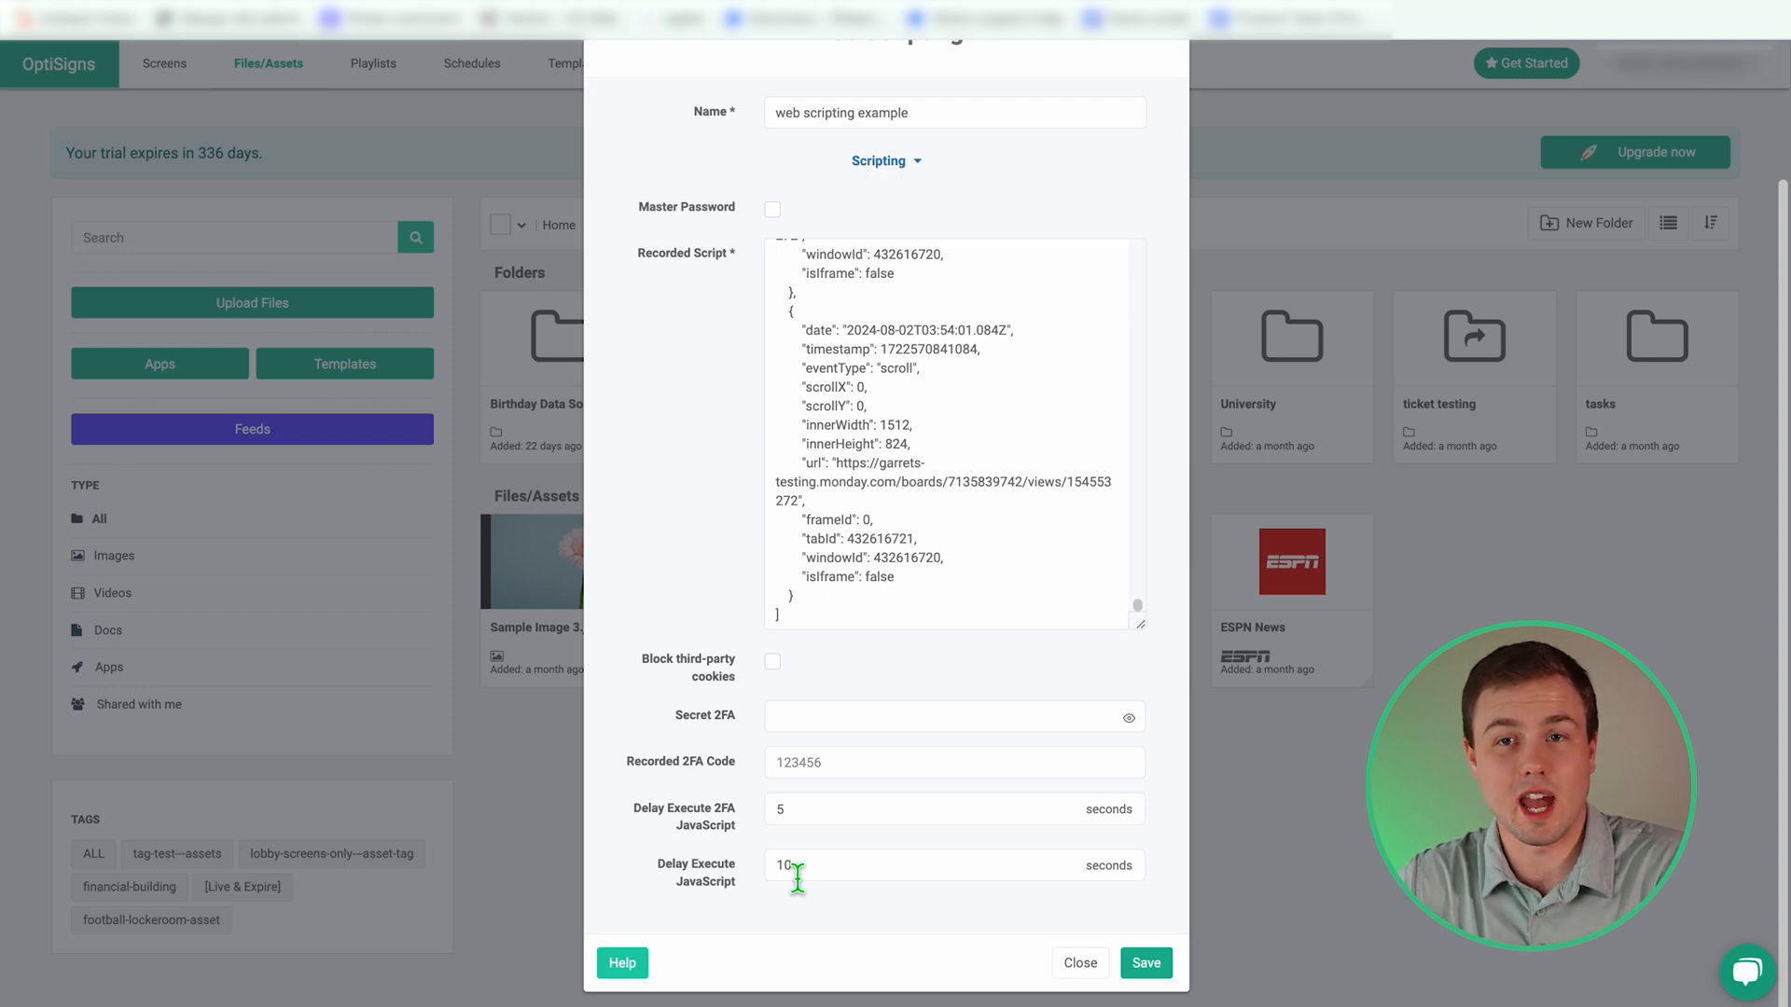
{"action": "left_click", "coordinate": [797, 871]}
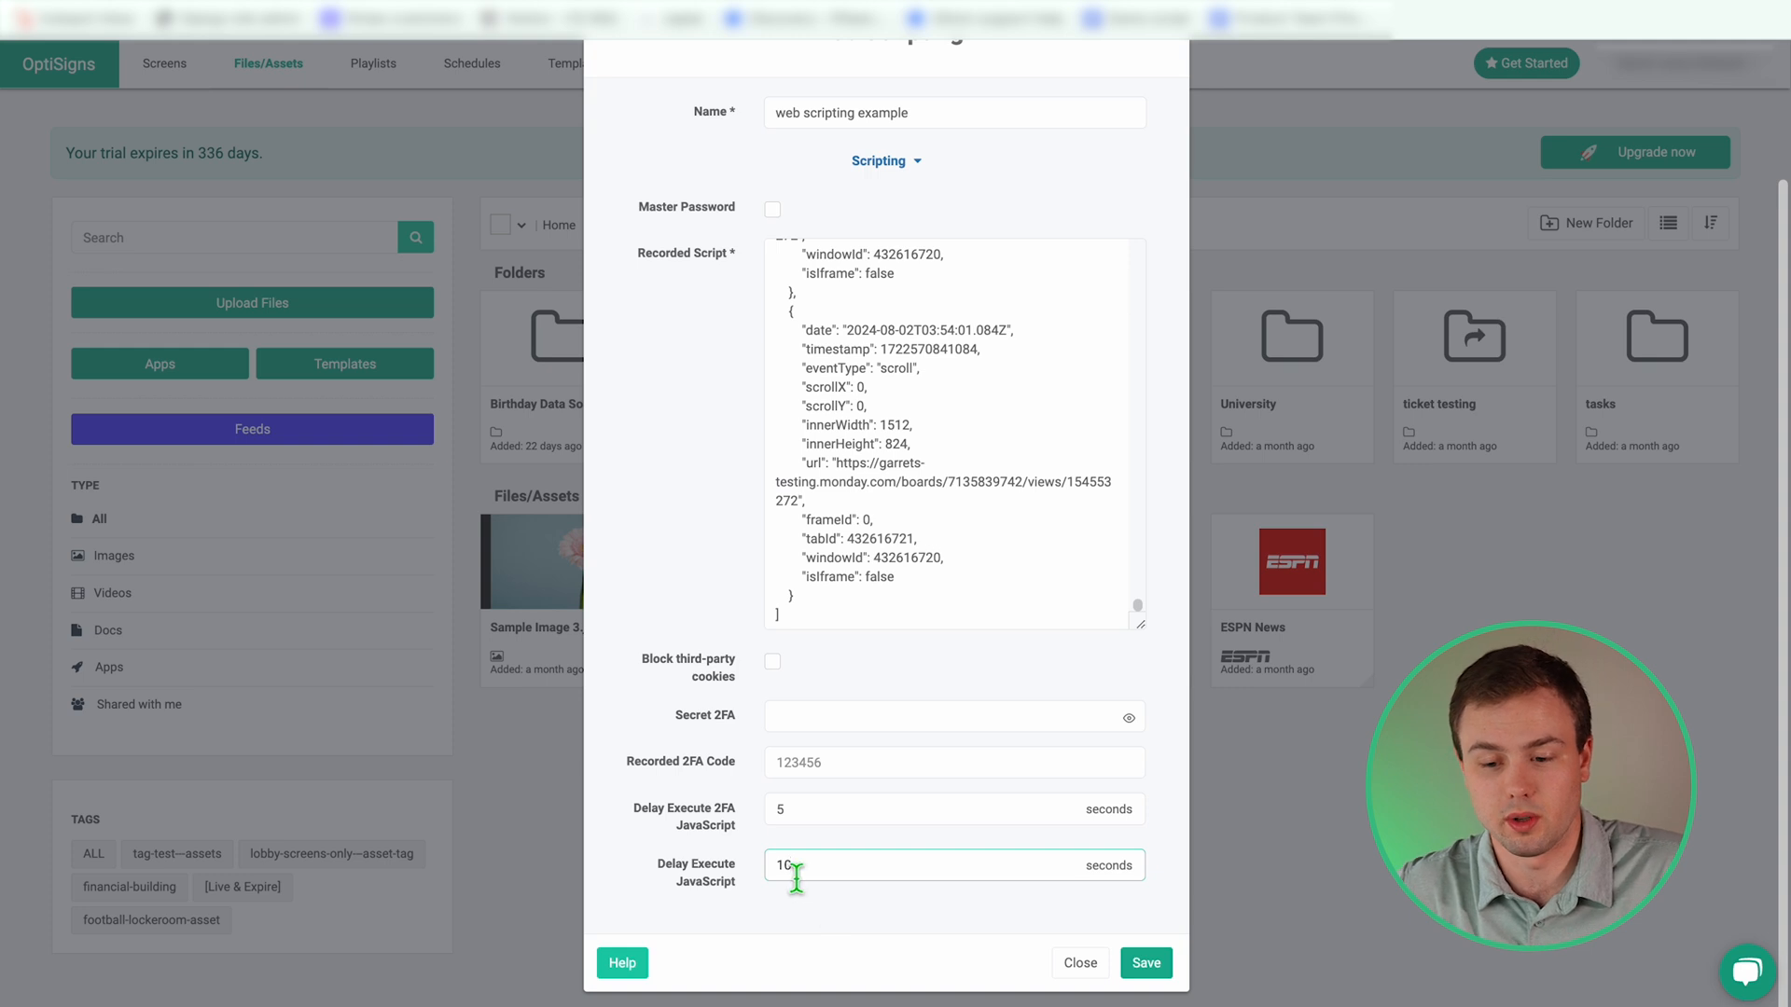
{"action": "left_click", "coordinate": [806, 809]}
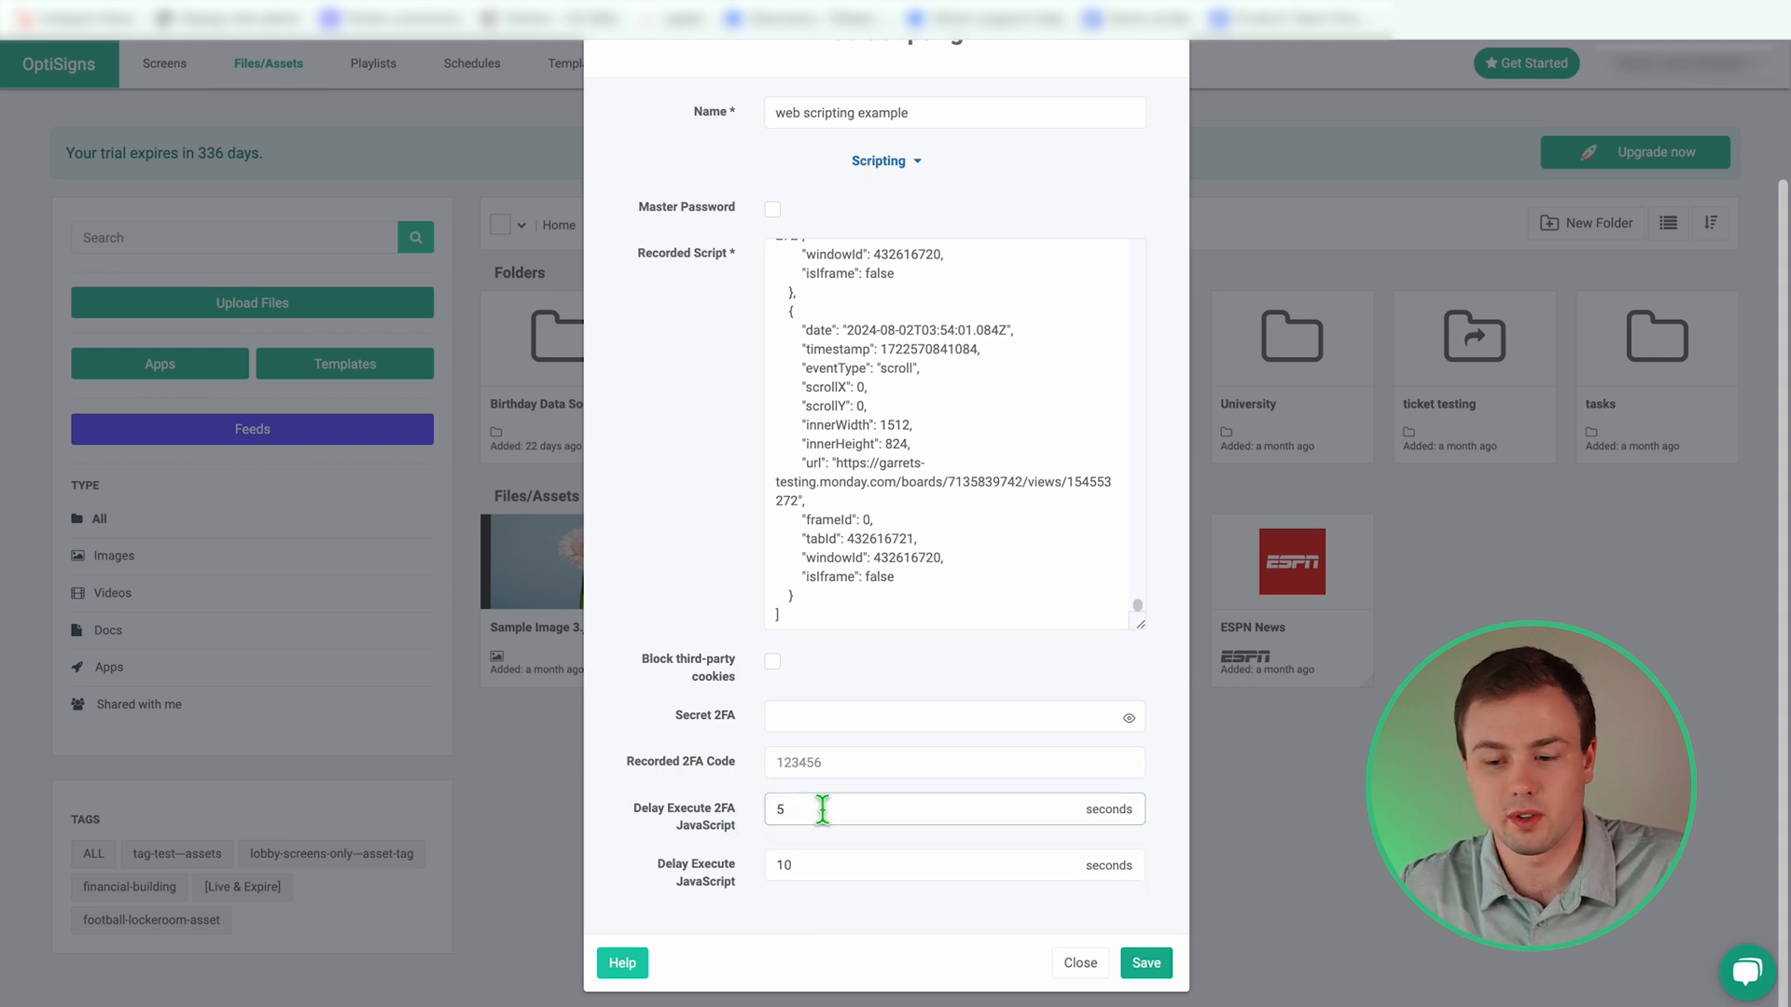
{"action": "left_click", "coordinate": [782, 862]}
{"action": "type", "text": "10"}
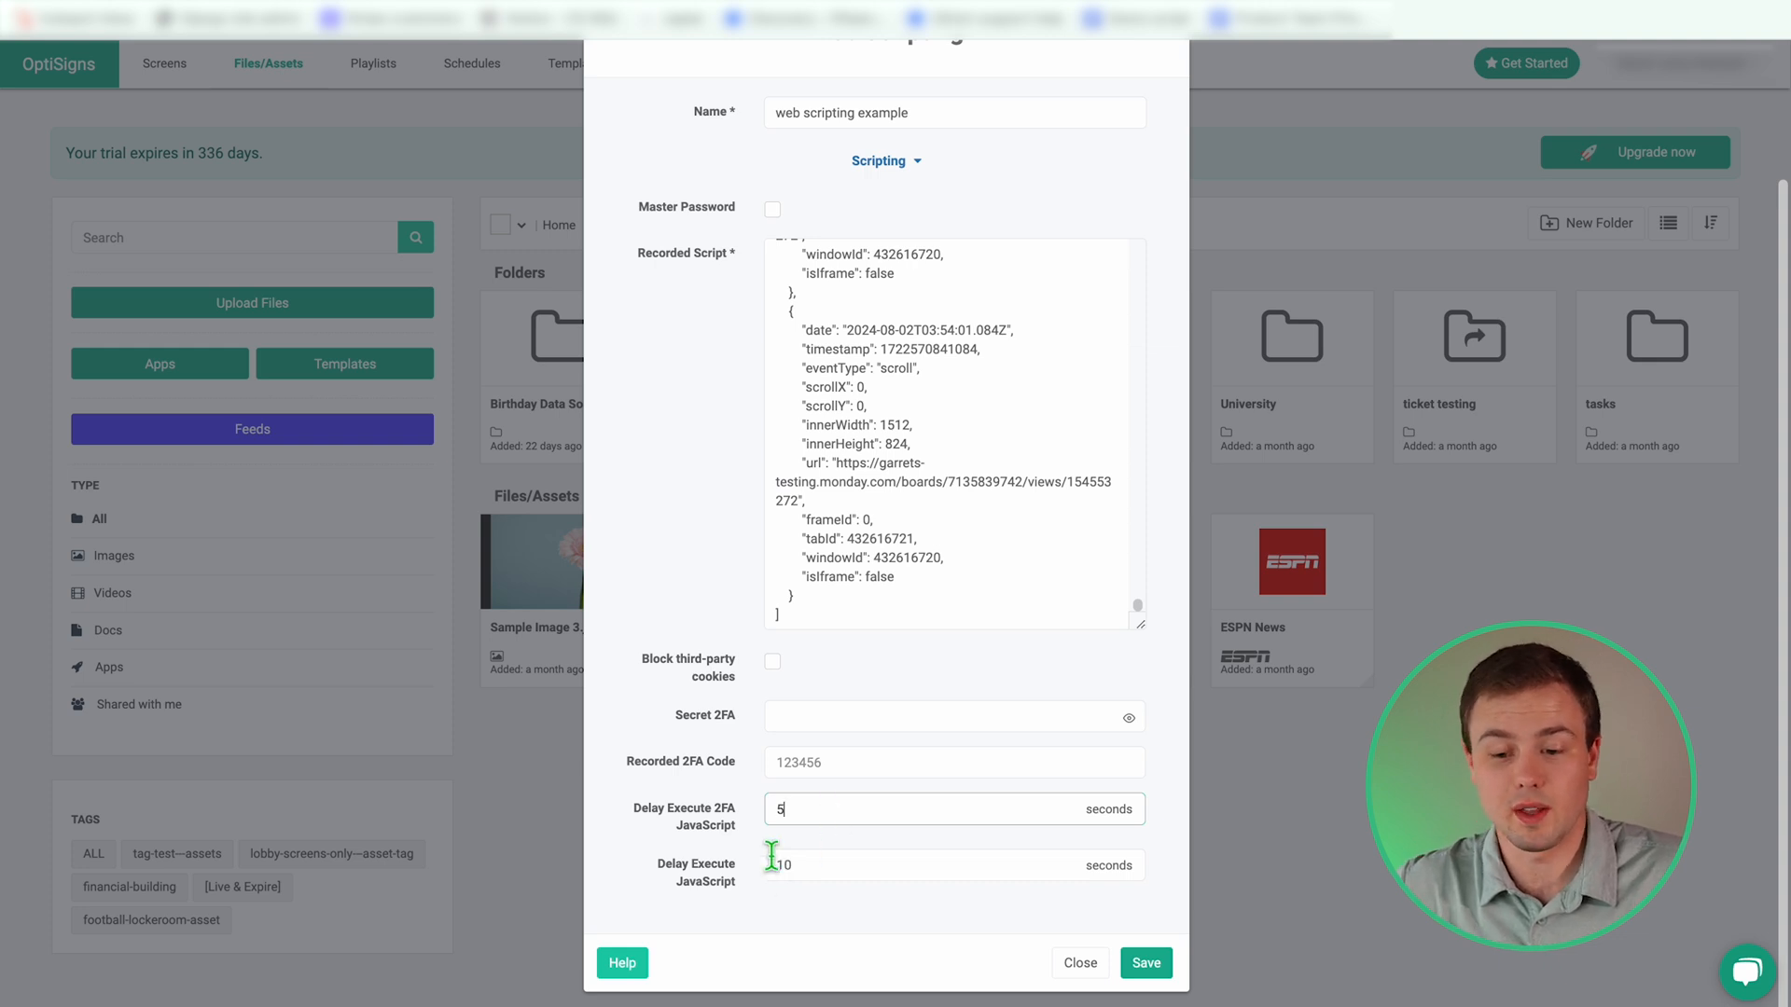
{"action": "left_click", "coordinate": [823, 866]}
{"action": "left_click", "coordinate": [826, 802]}
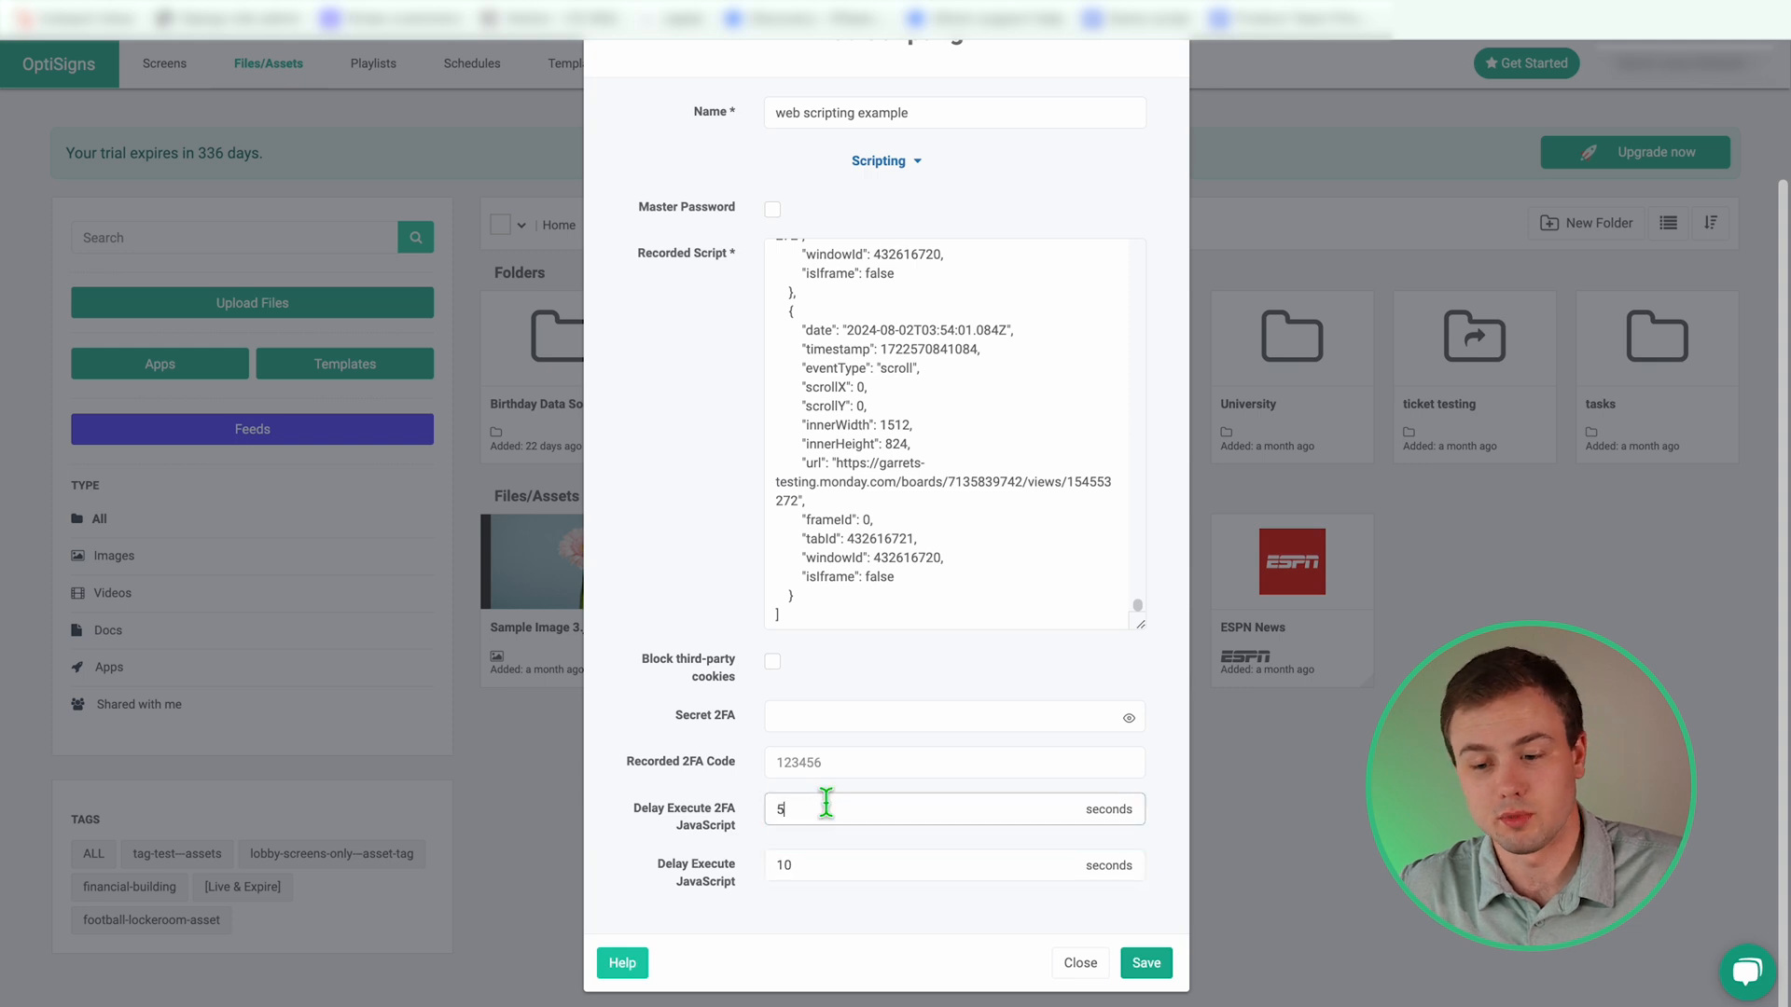
{"action": "key", "text": "BackSpace"}
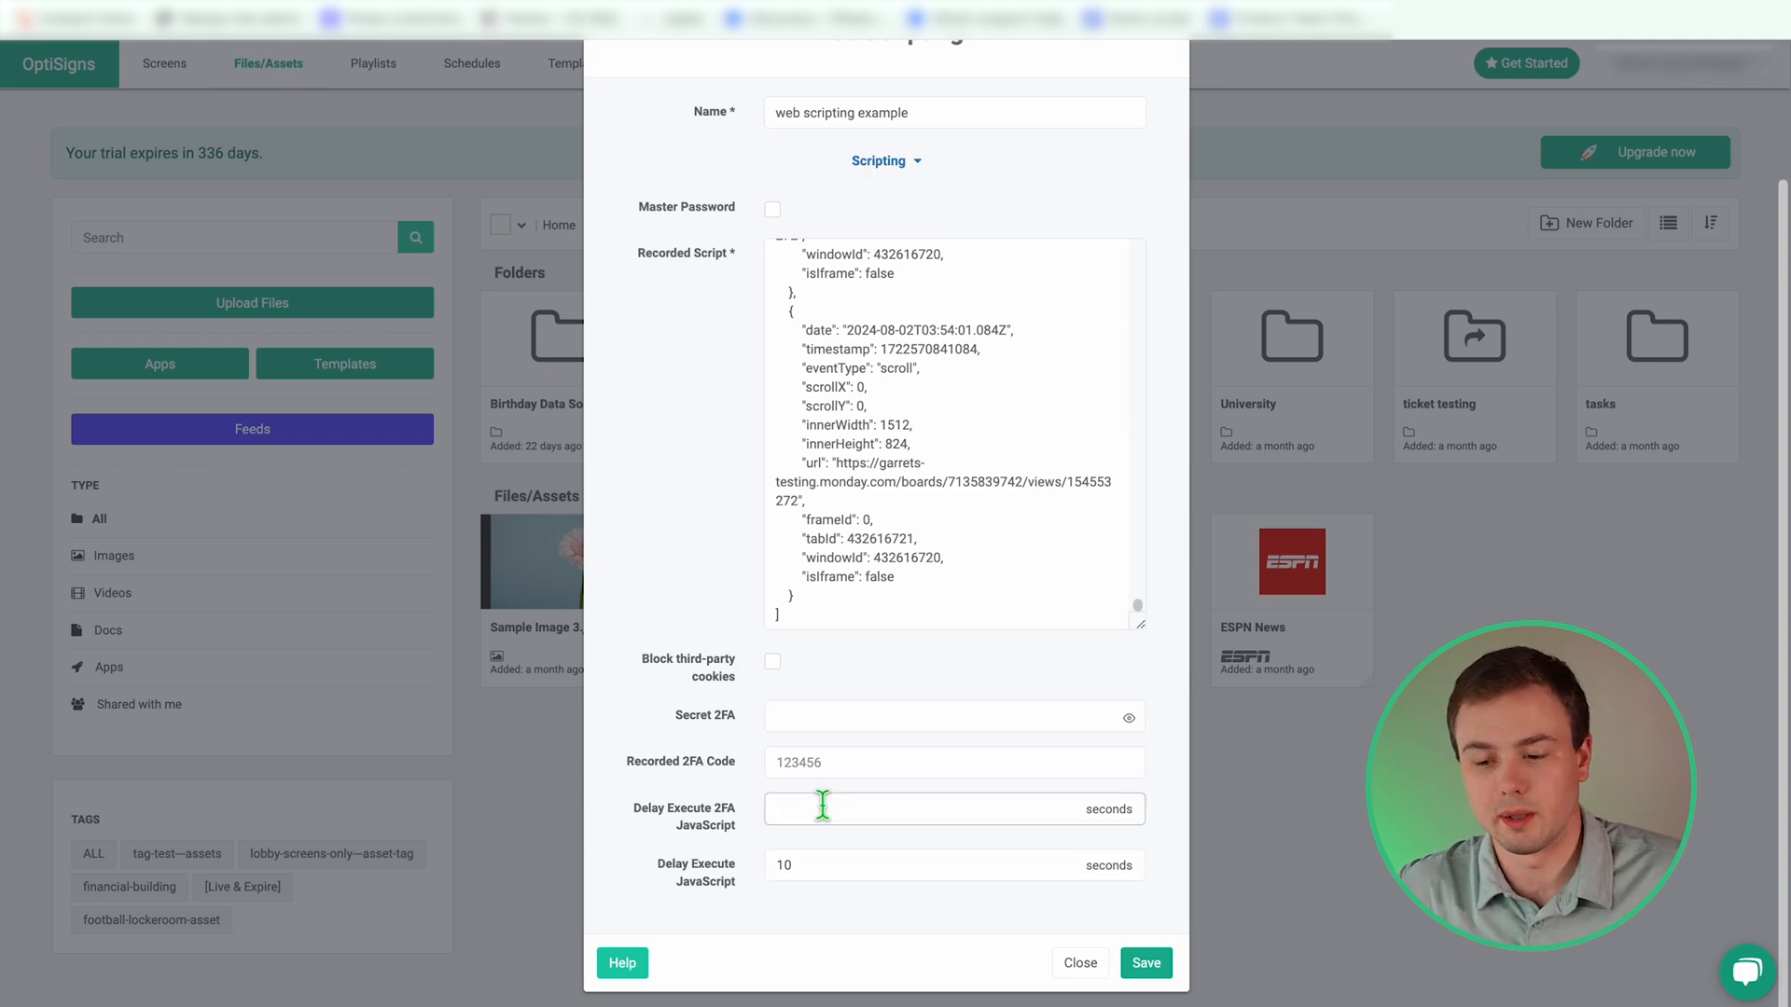
- Save the web scripting example asset and close its settings dialog
{"action": "left_click", "coordinate": [1145, 965]}
{"action": "left_click", "coordinate": [1081, 962]}
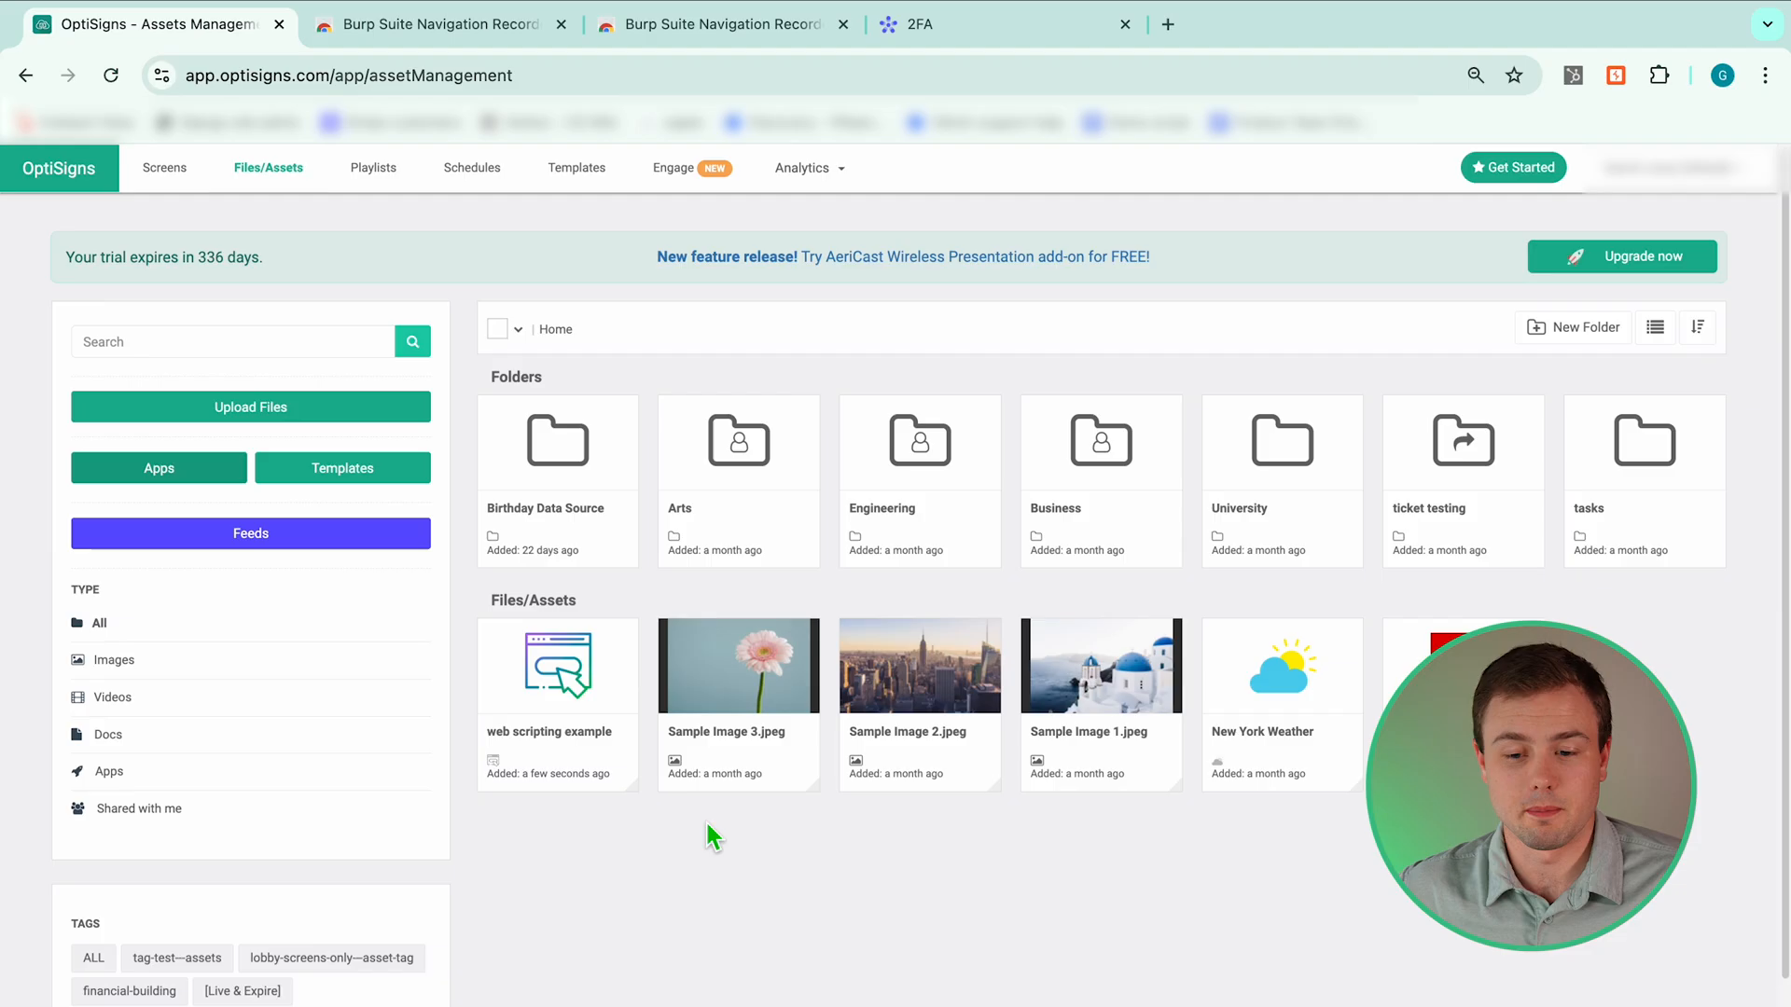
- Push the web scripting example asset to the 'my mac' screen via Push To Screens
{"action": "left_click", "coordinate": [626, 637]}
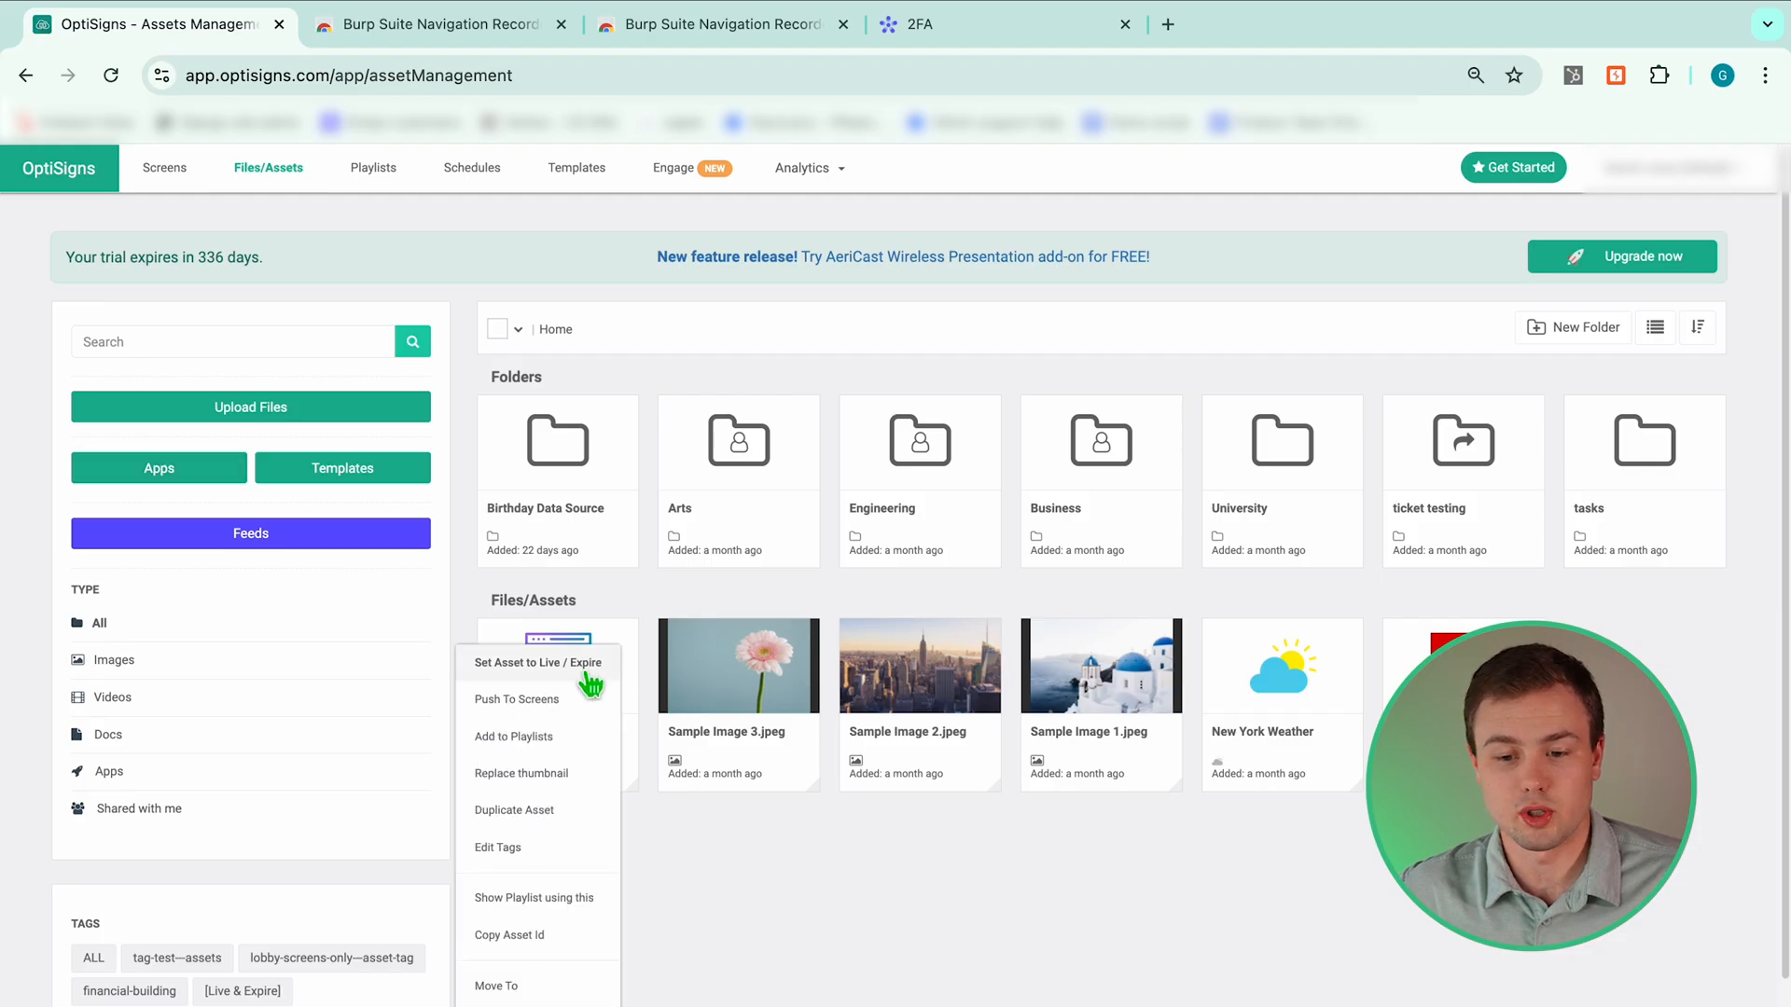
{"action": "left_click", "coordinate": [574, 699]}
{"action": "left_click", "coordinate": [795, 462]}
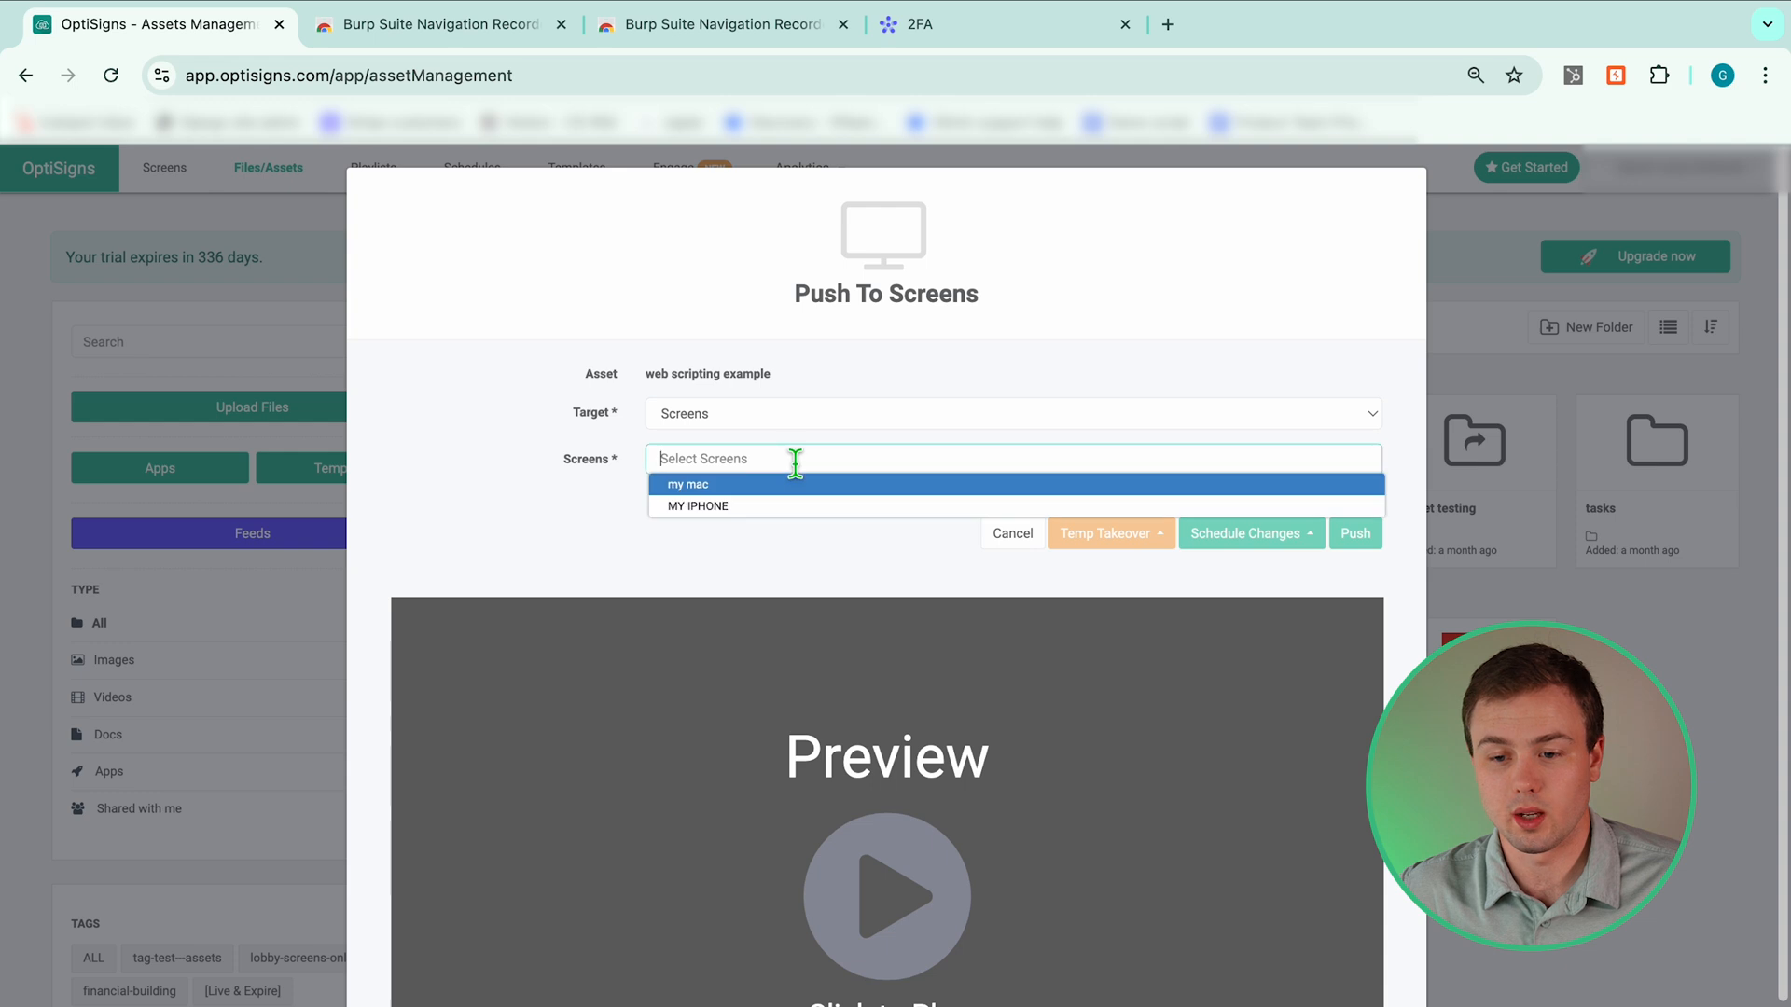
{"action": "left_click", "coordinate": [735, 487]}
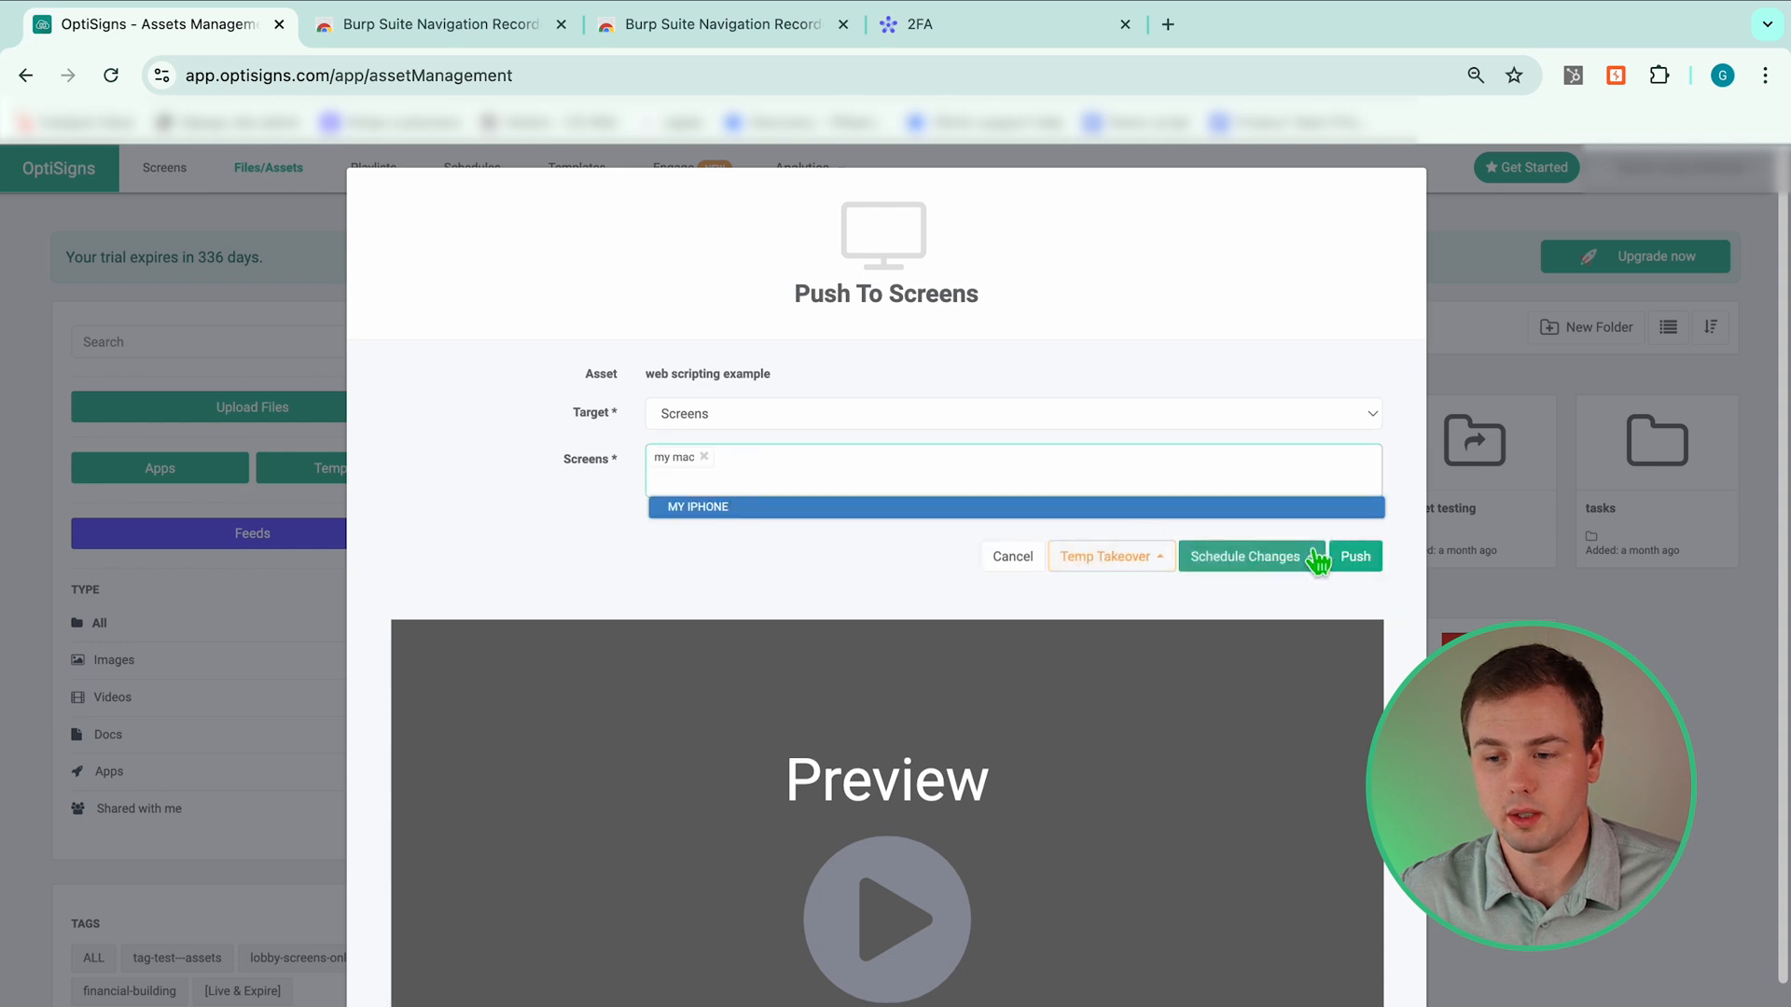
{"action": "left_click", "coordinate": [1355, 558]}
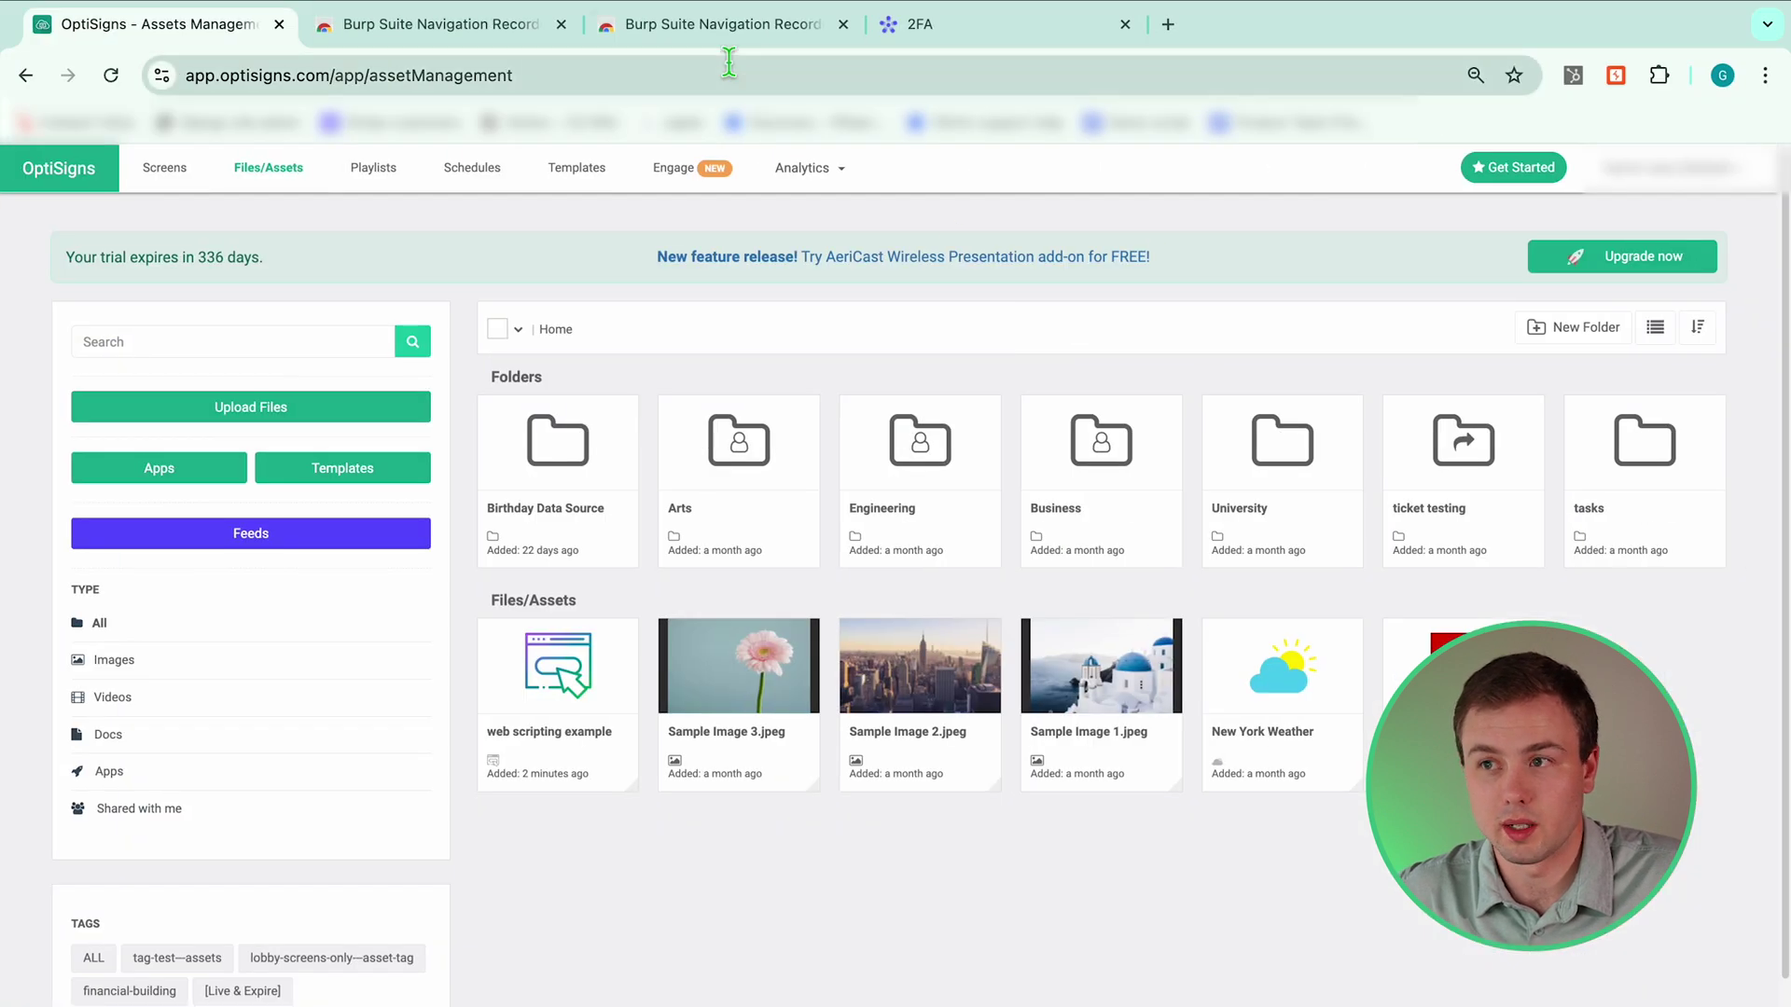
- Close the Timeline and open monday.com Administration > Security settings
{"action": "left_click", "coordinate": [975, 28]}
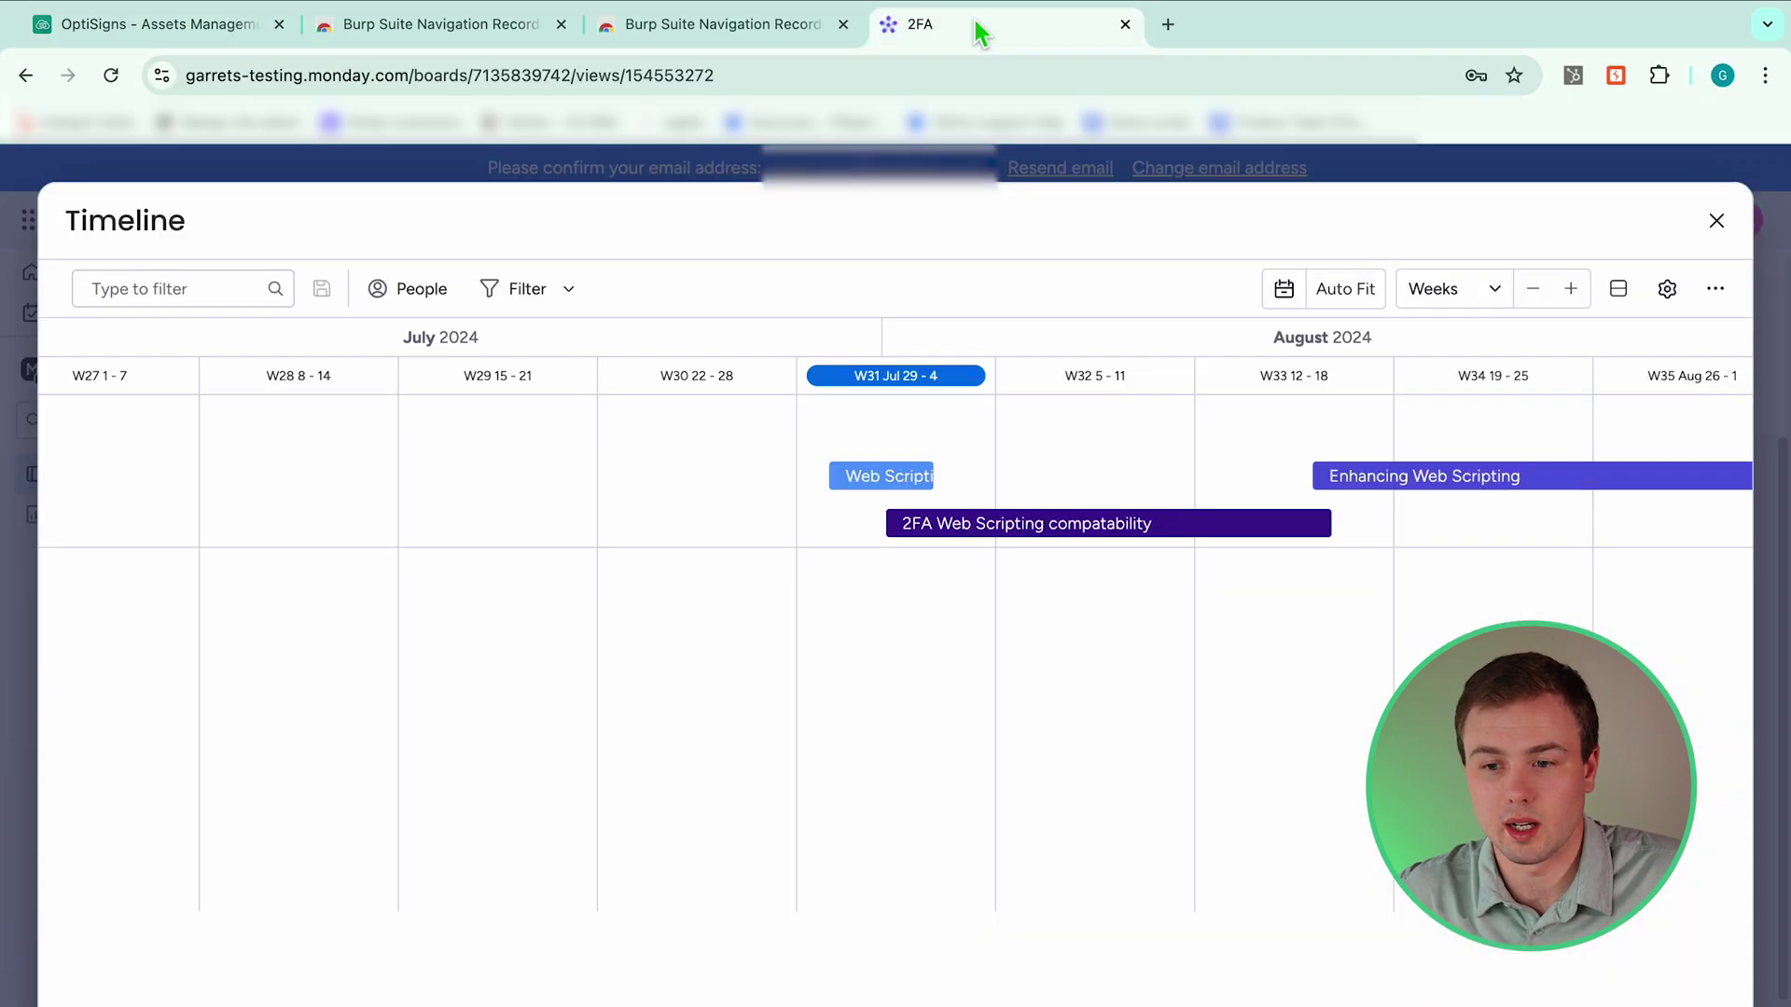
{"action": "left_click", "coordinate": [1723, 219]}
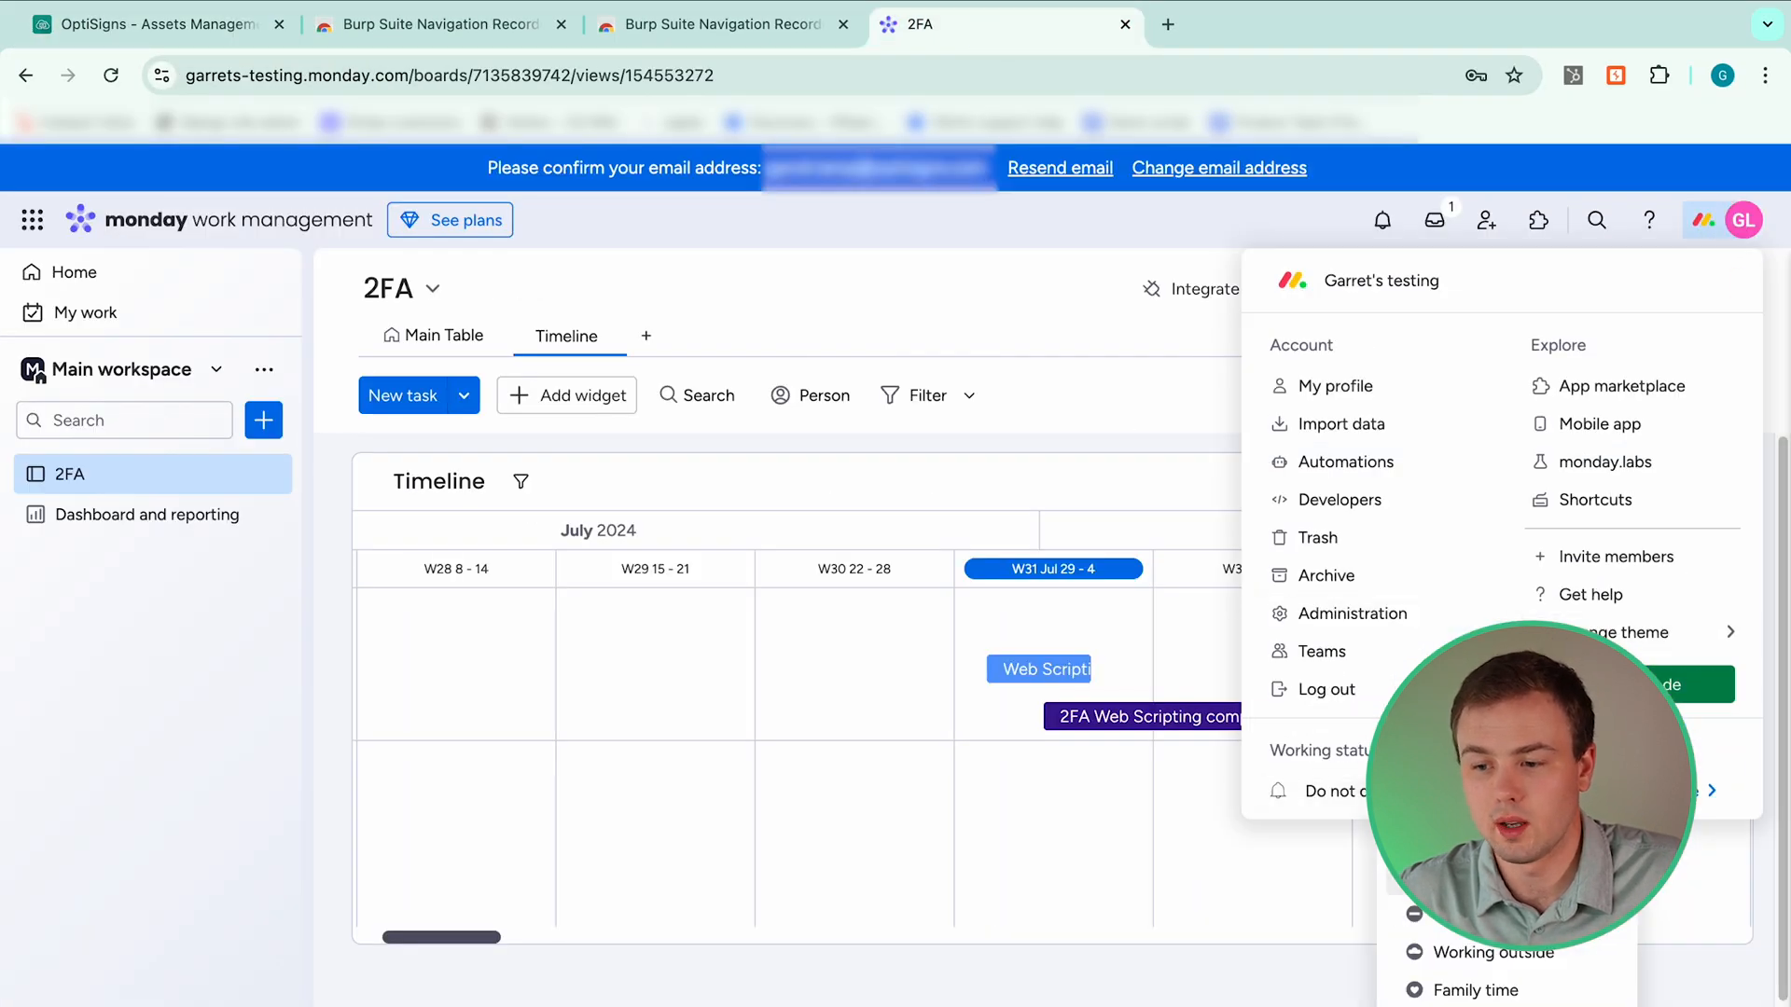
{"action": "left_click", "coordinate": [1327, 612]}
{"action": "left_click", "coordinate": [177, 500]}
{"action": "scroll", "coordinate": [728, 630], "scroll_direction": "down", "scroll_amount": 10}
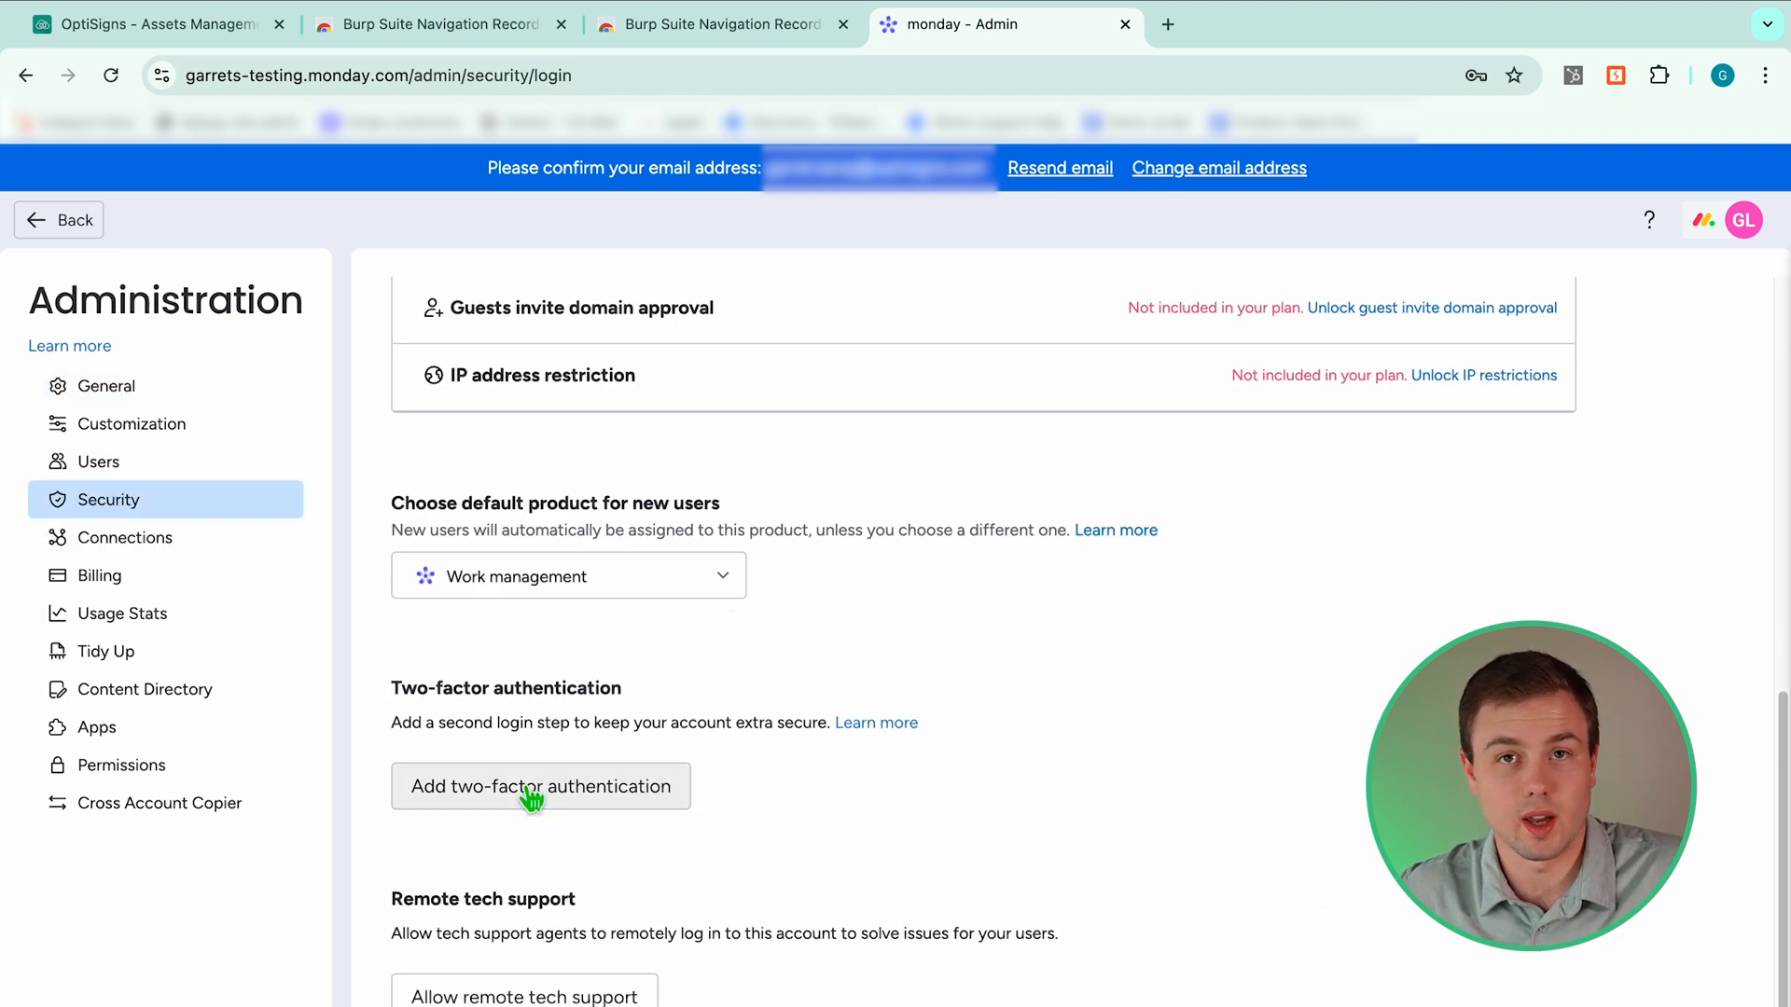
- Begin adding two-factor authentication and copy the setup secret as text
{"action": "left_click", "coordinate": [531, 791]}
{"action": "left_click", "coordinate": [1182, 792]}
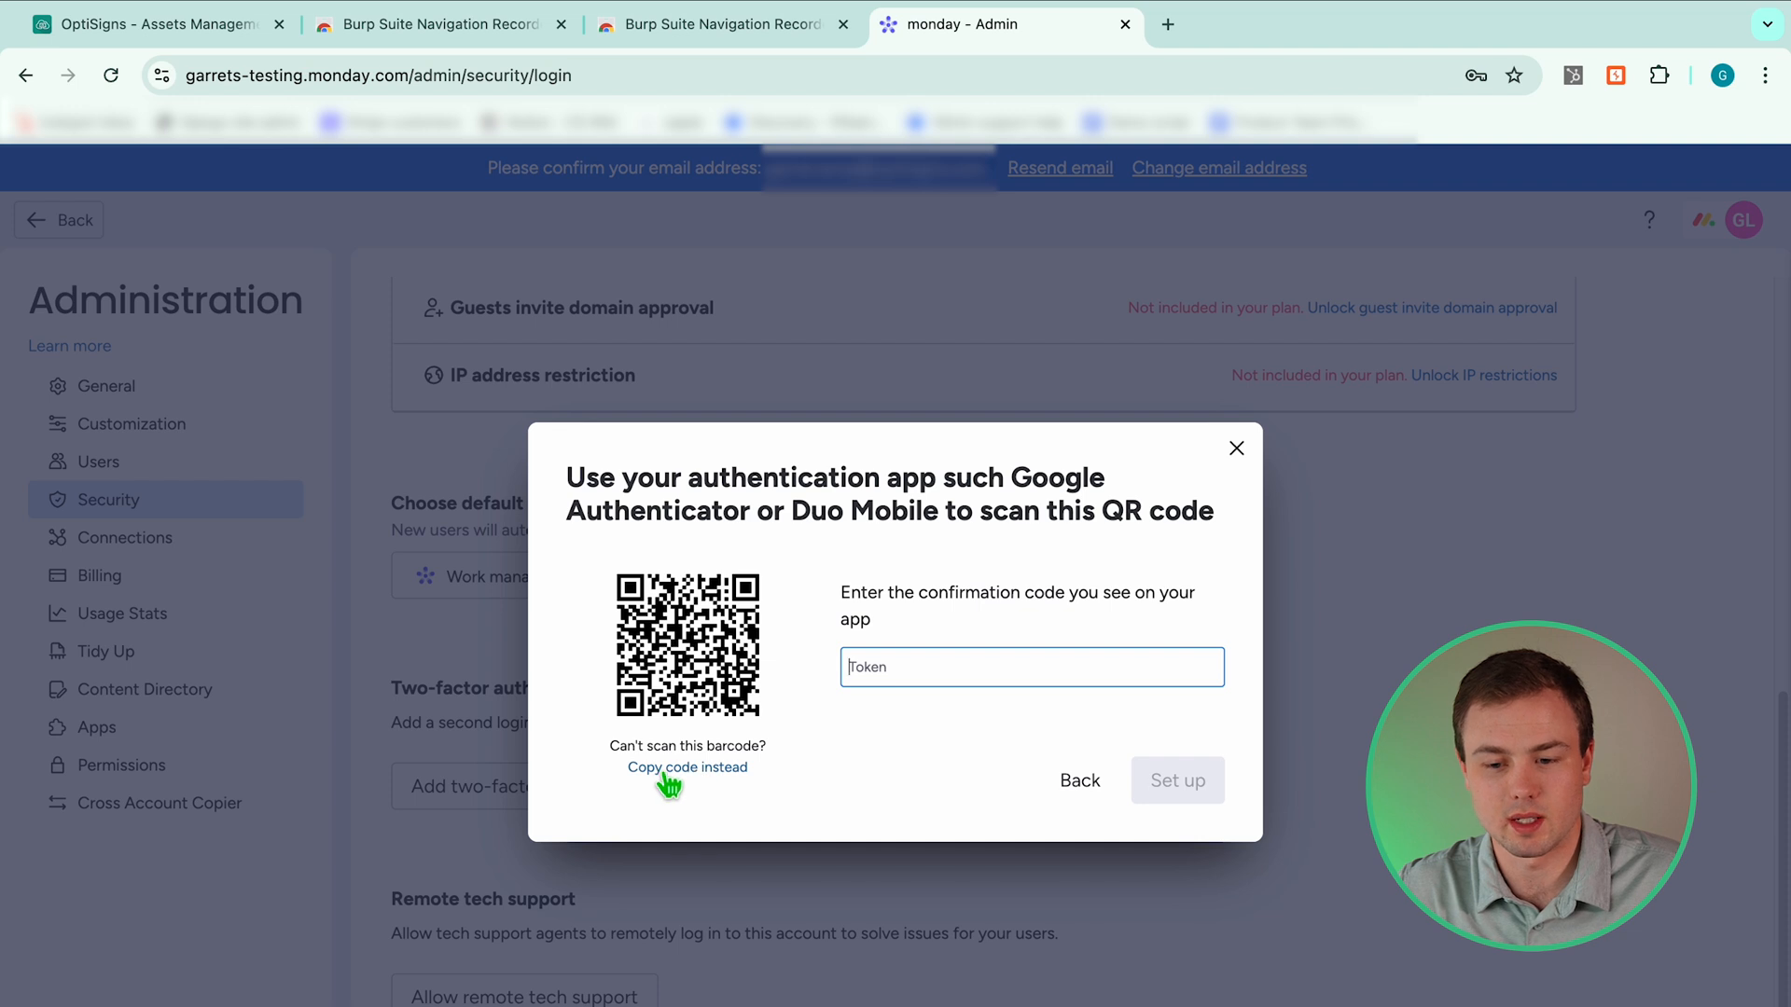
{"action": "left_click", "coordinate": [707, 778]}
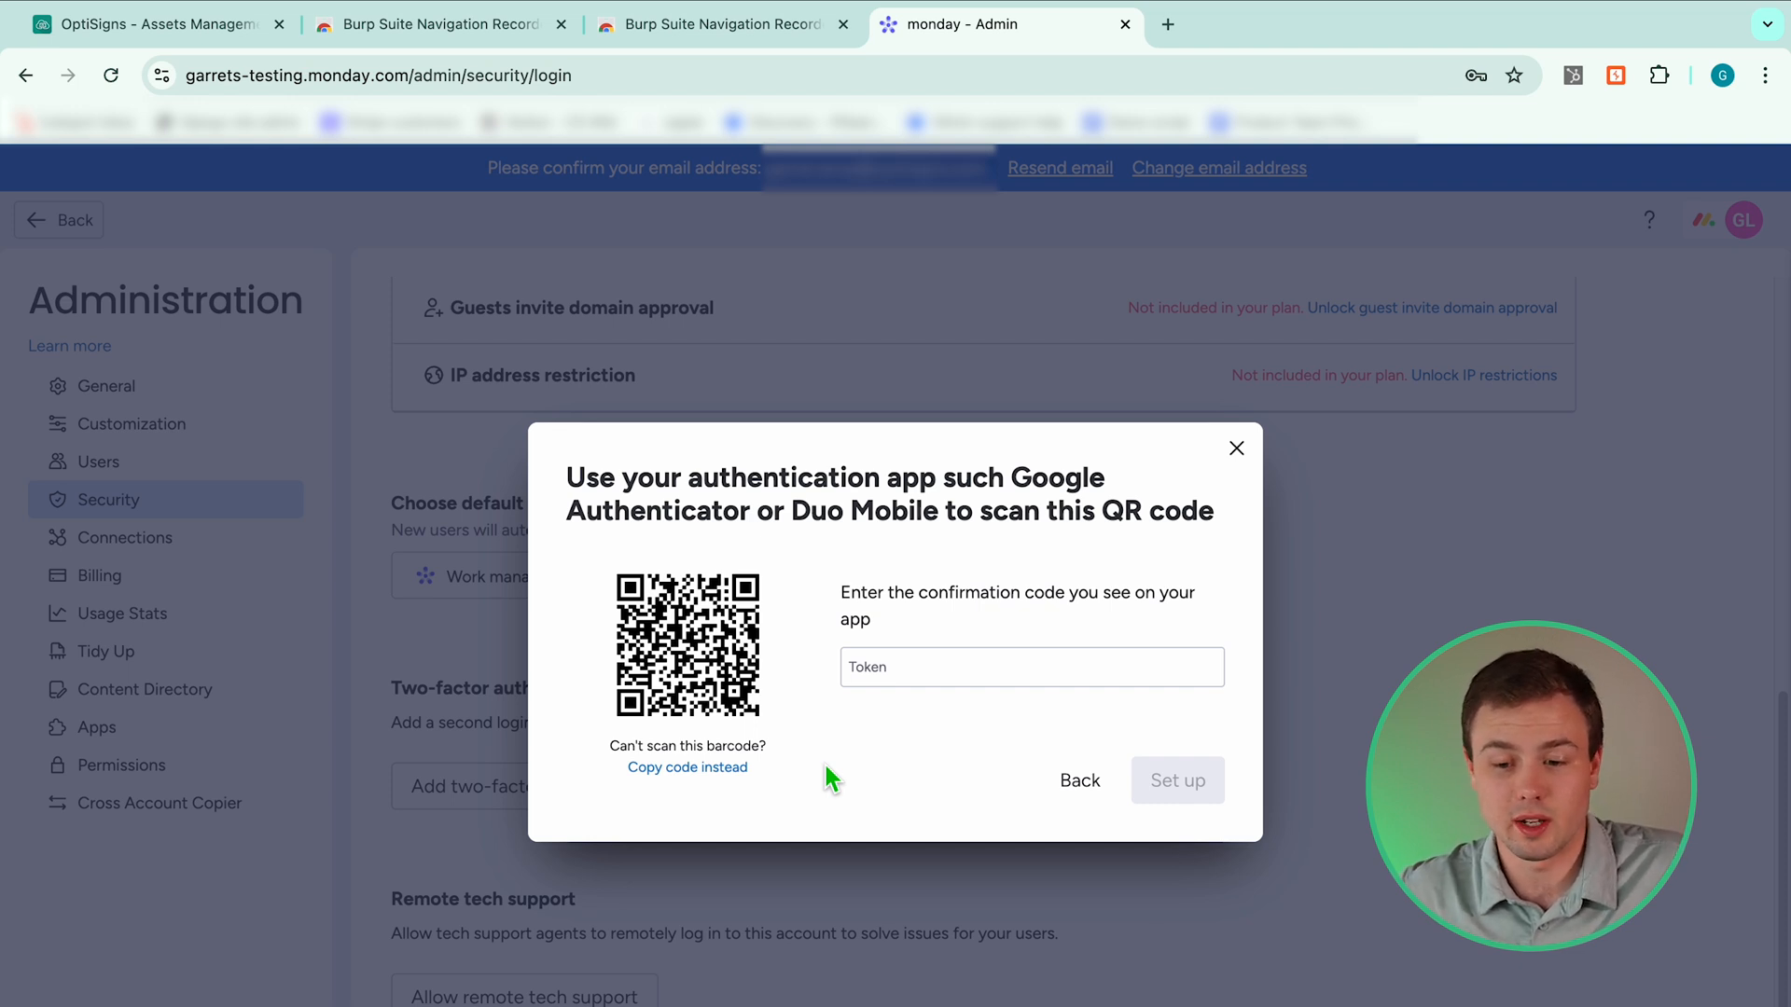
{"action": "left_click", "coordinate": [713, 770]}
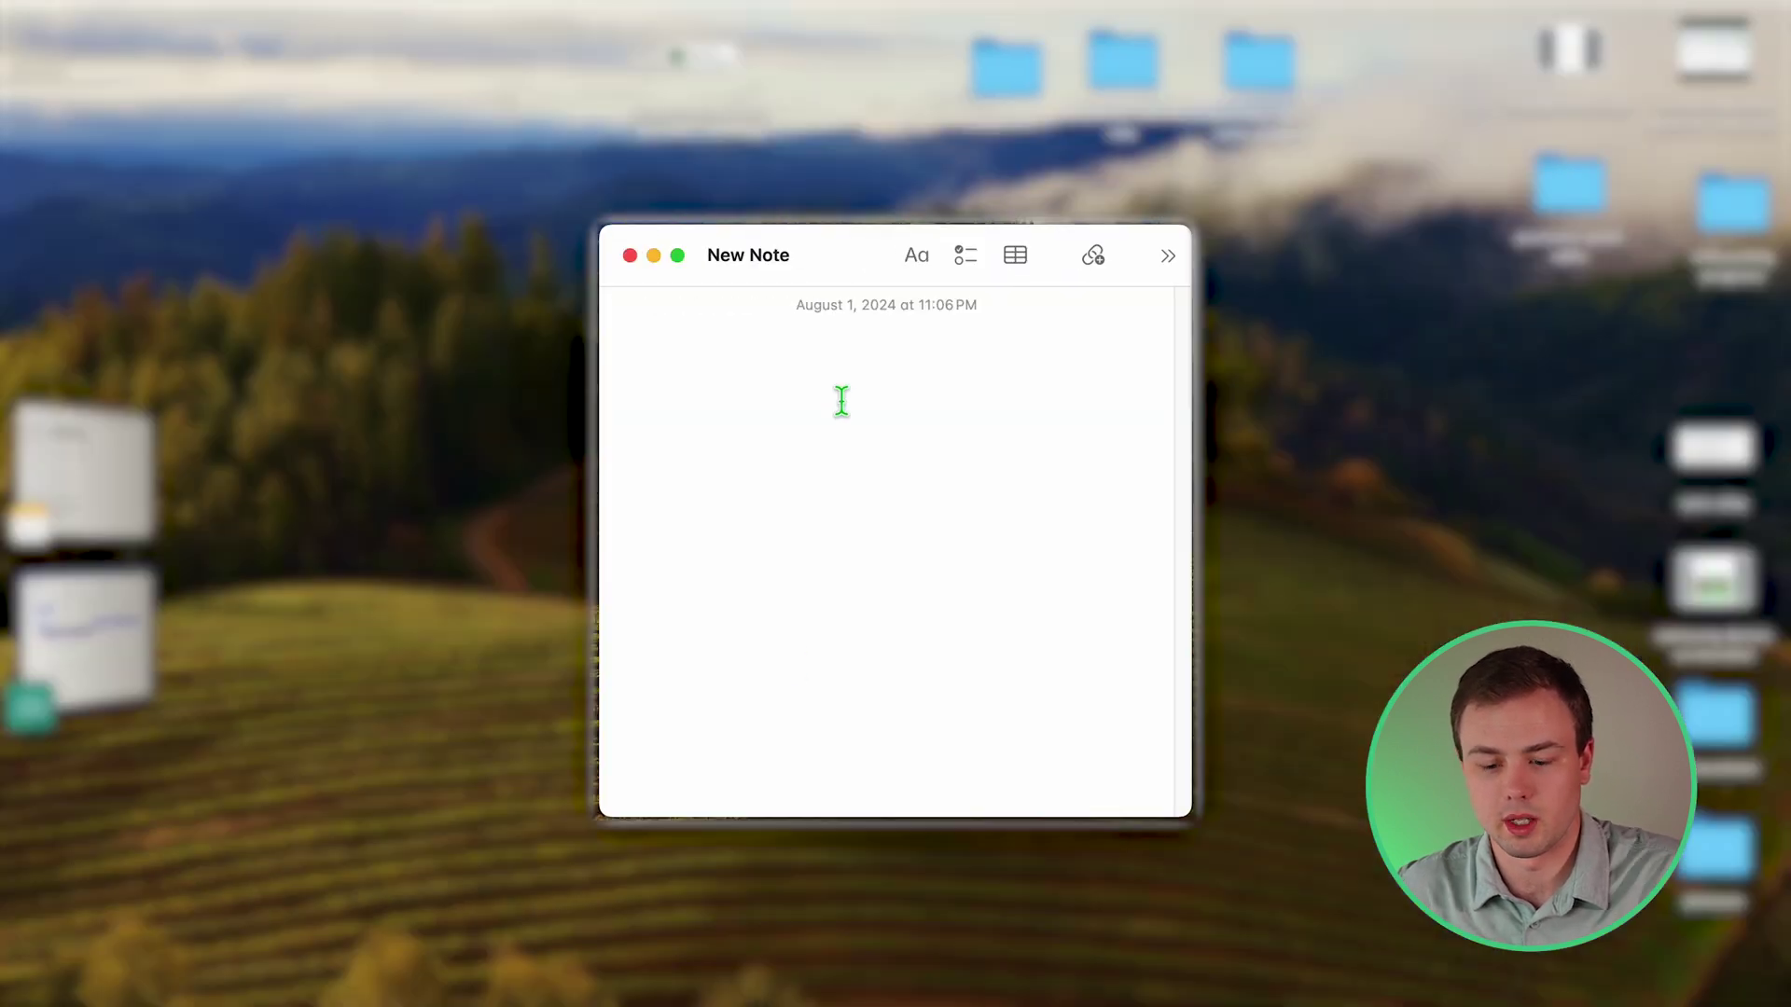
- Paste the copied 2FA secret into the new note
{"action": "left_click", "coordinate": [842, 402]}
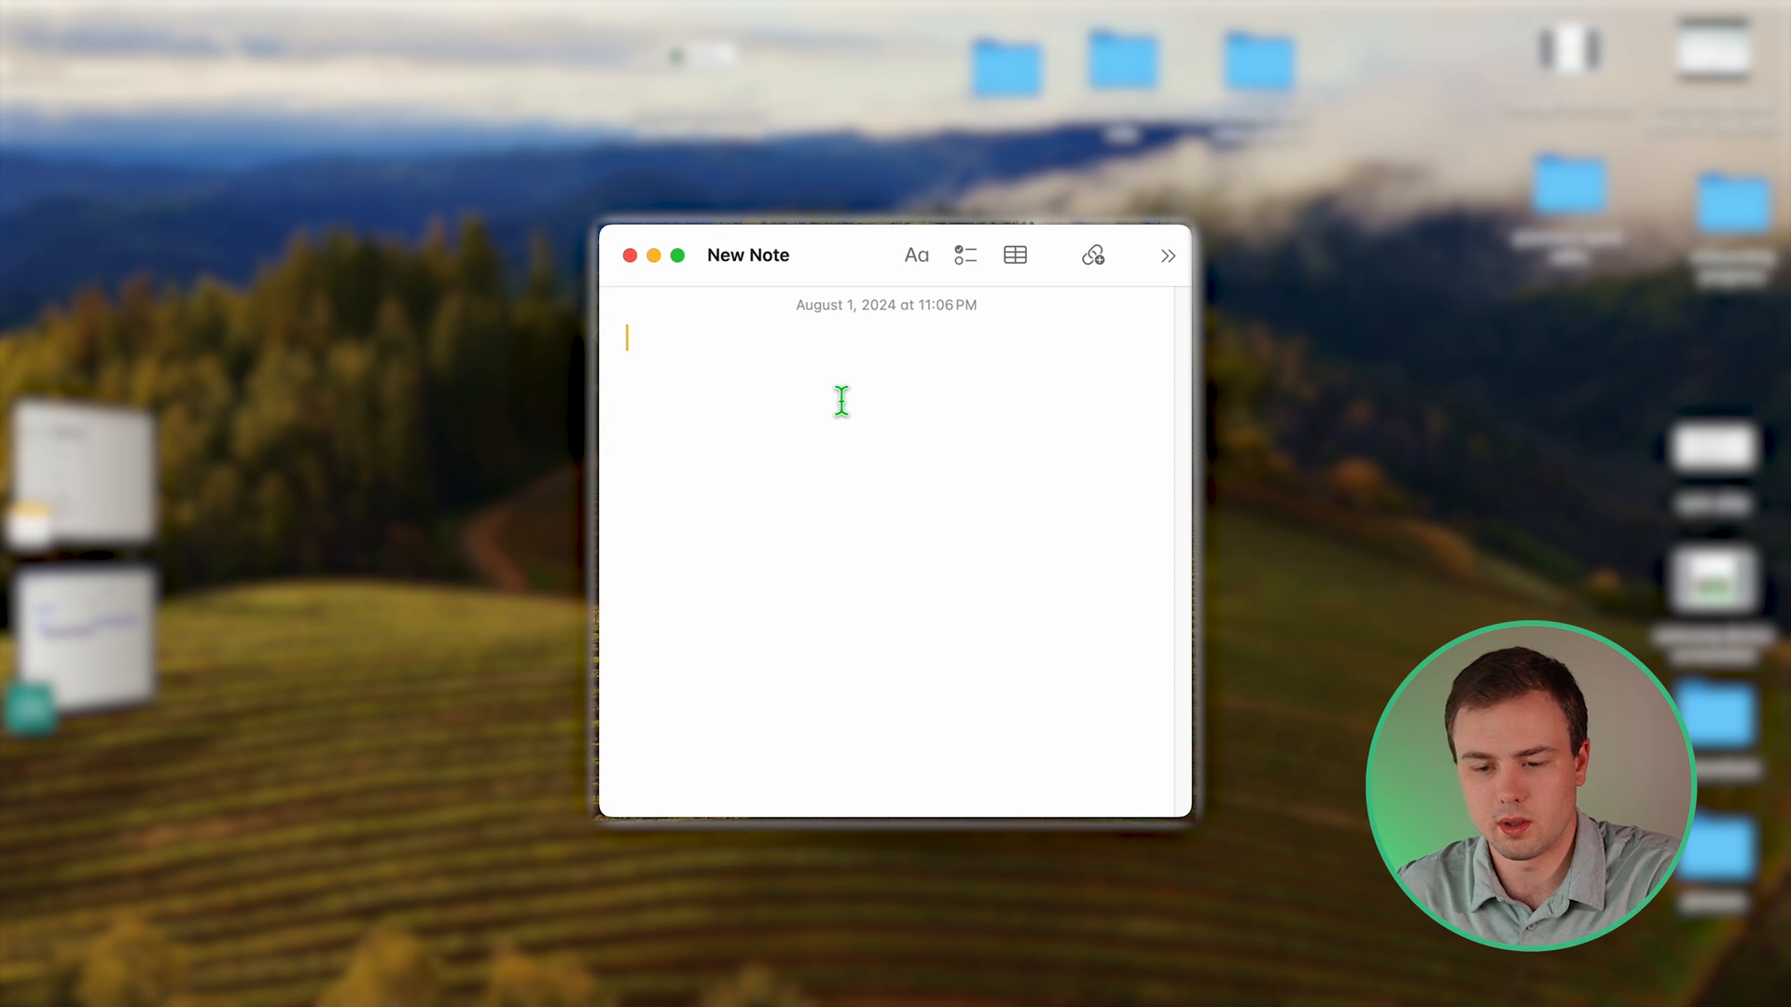
{"action": "key", "text": "super+v"}
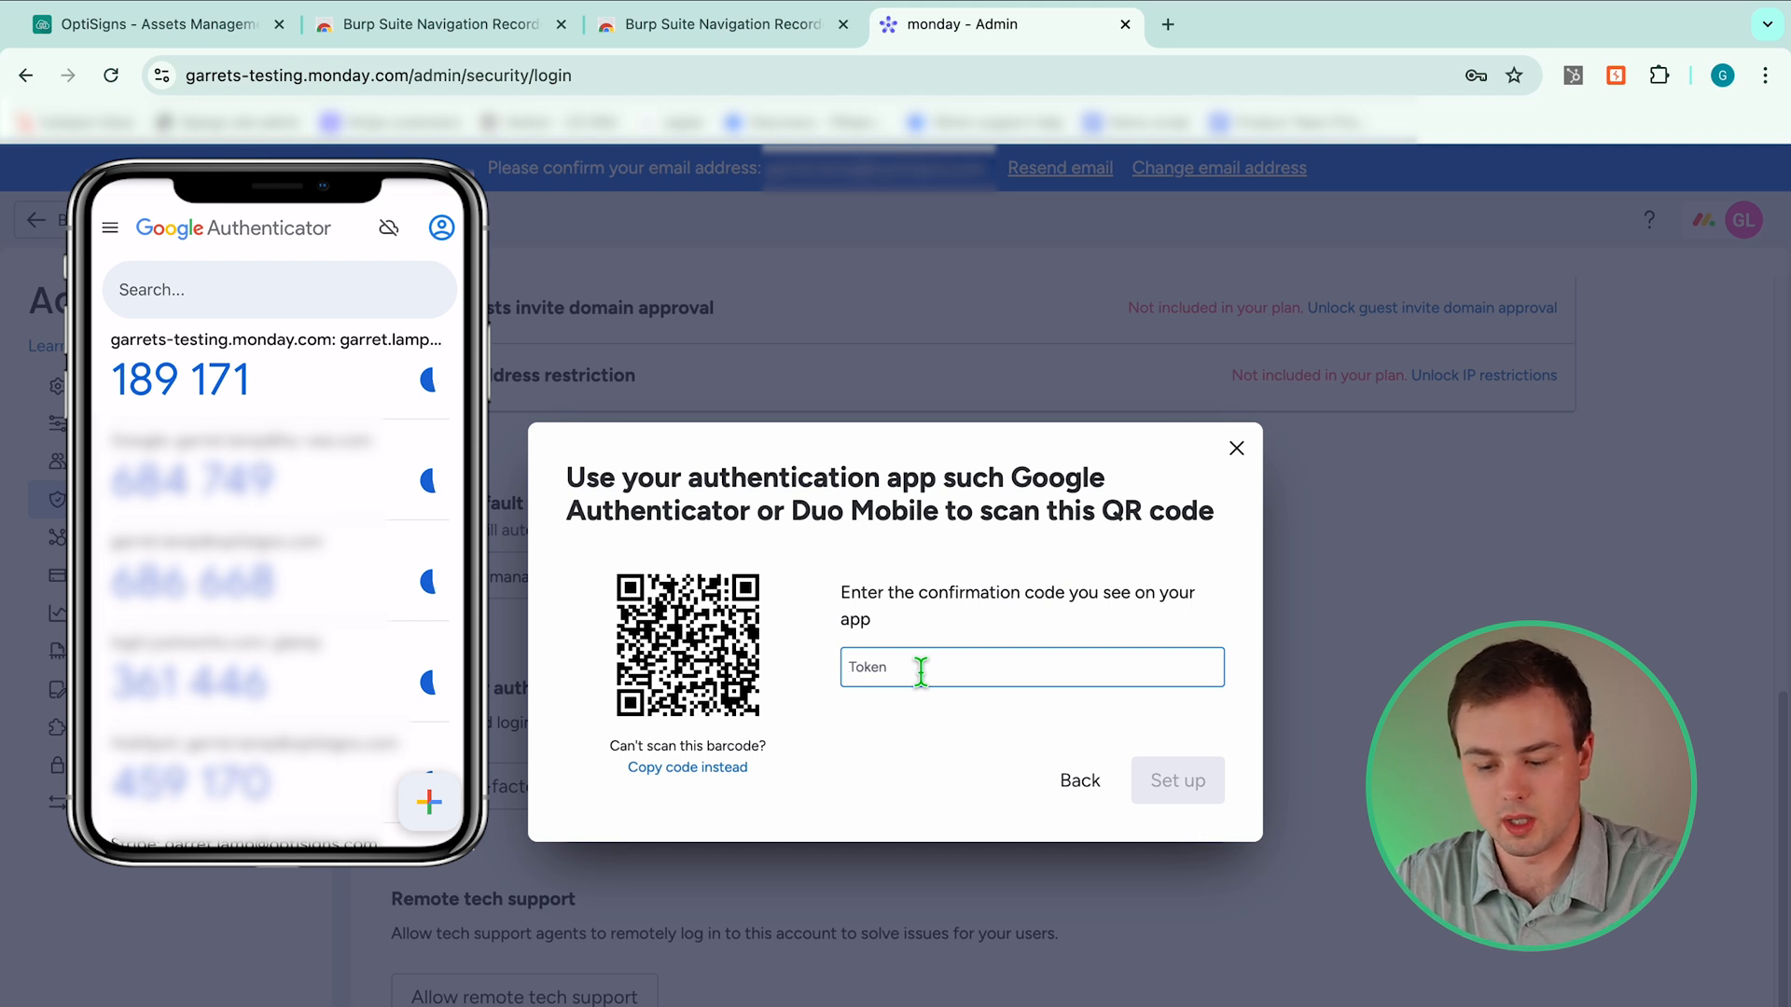
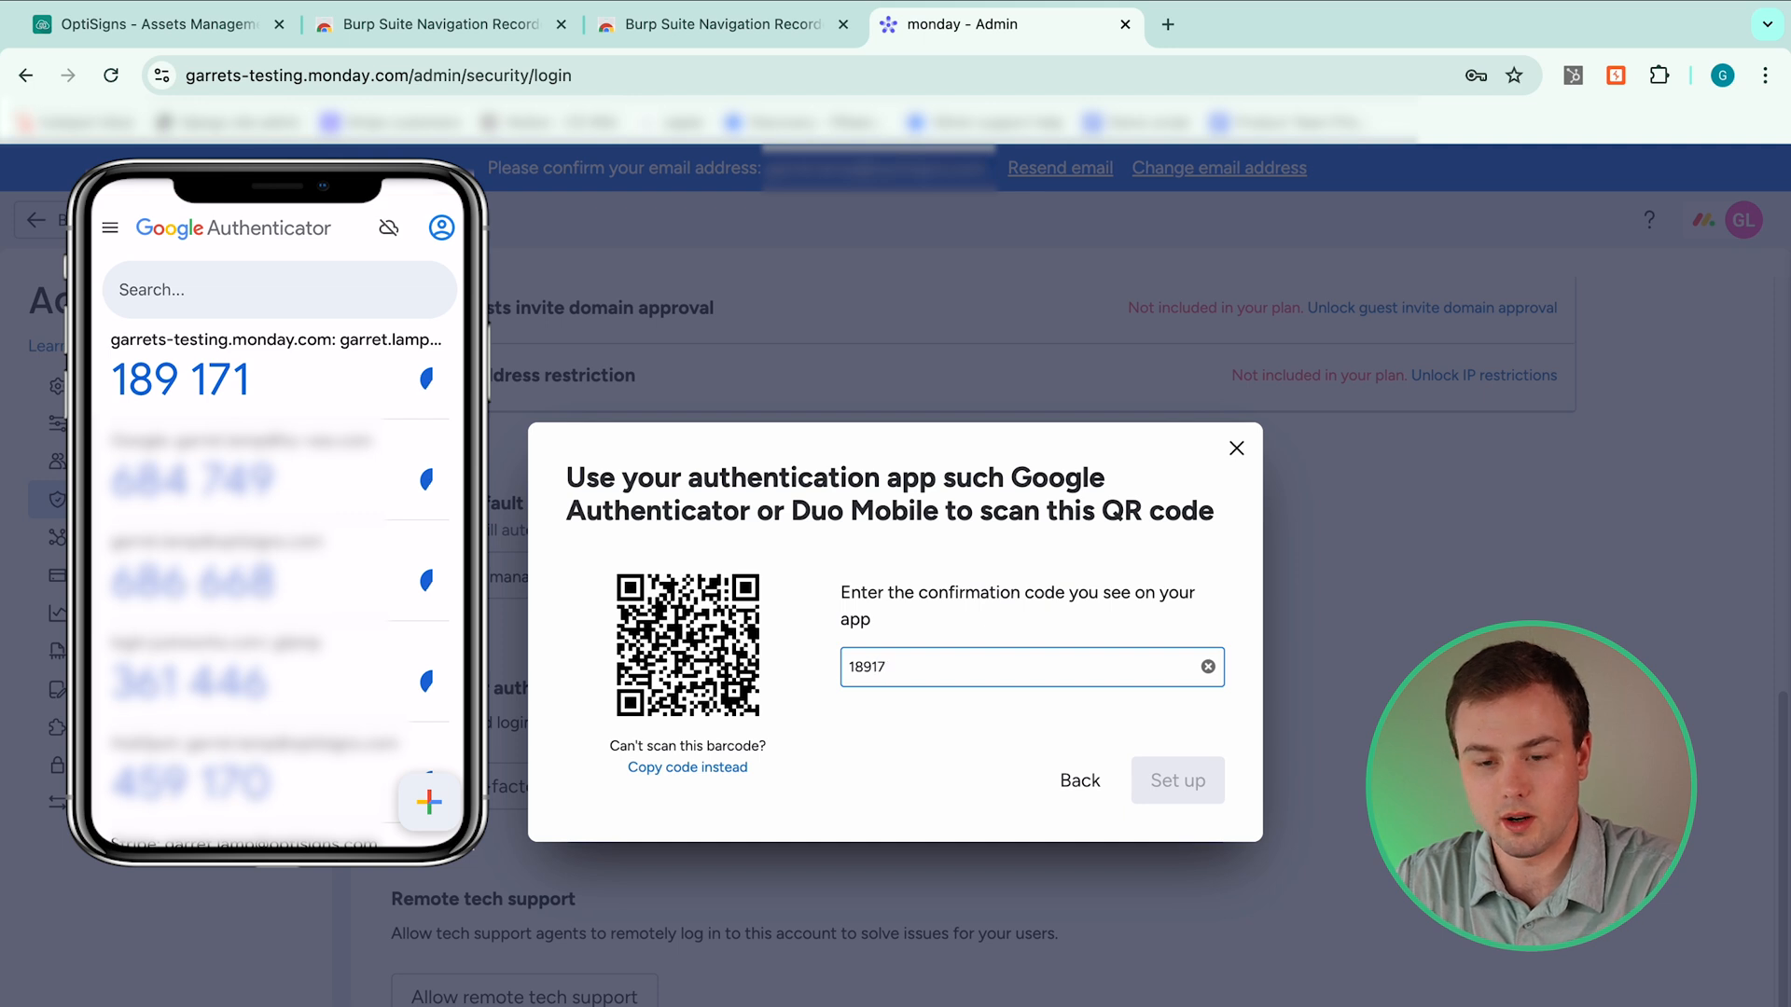
- Confirm the authenticator token so two-factor authentication is enforced for the monday.com account
{"action": "left_click", "coordinate": [1177, 797]}
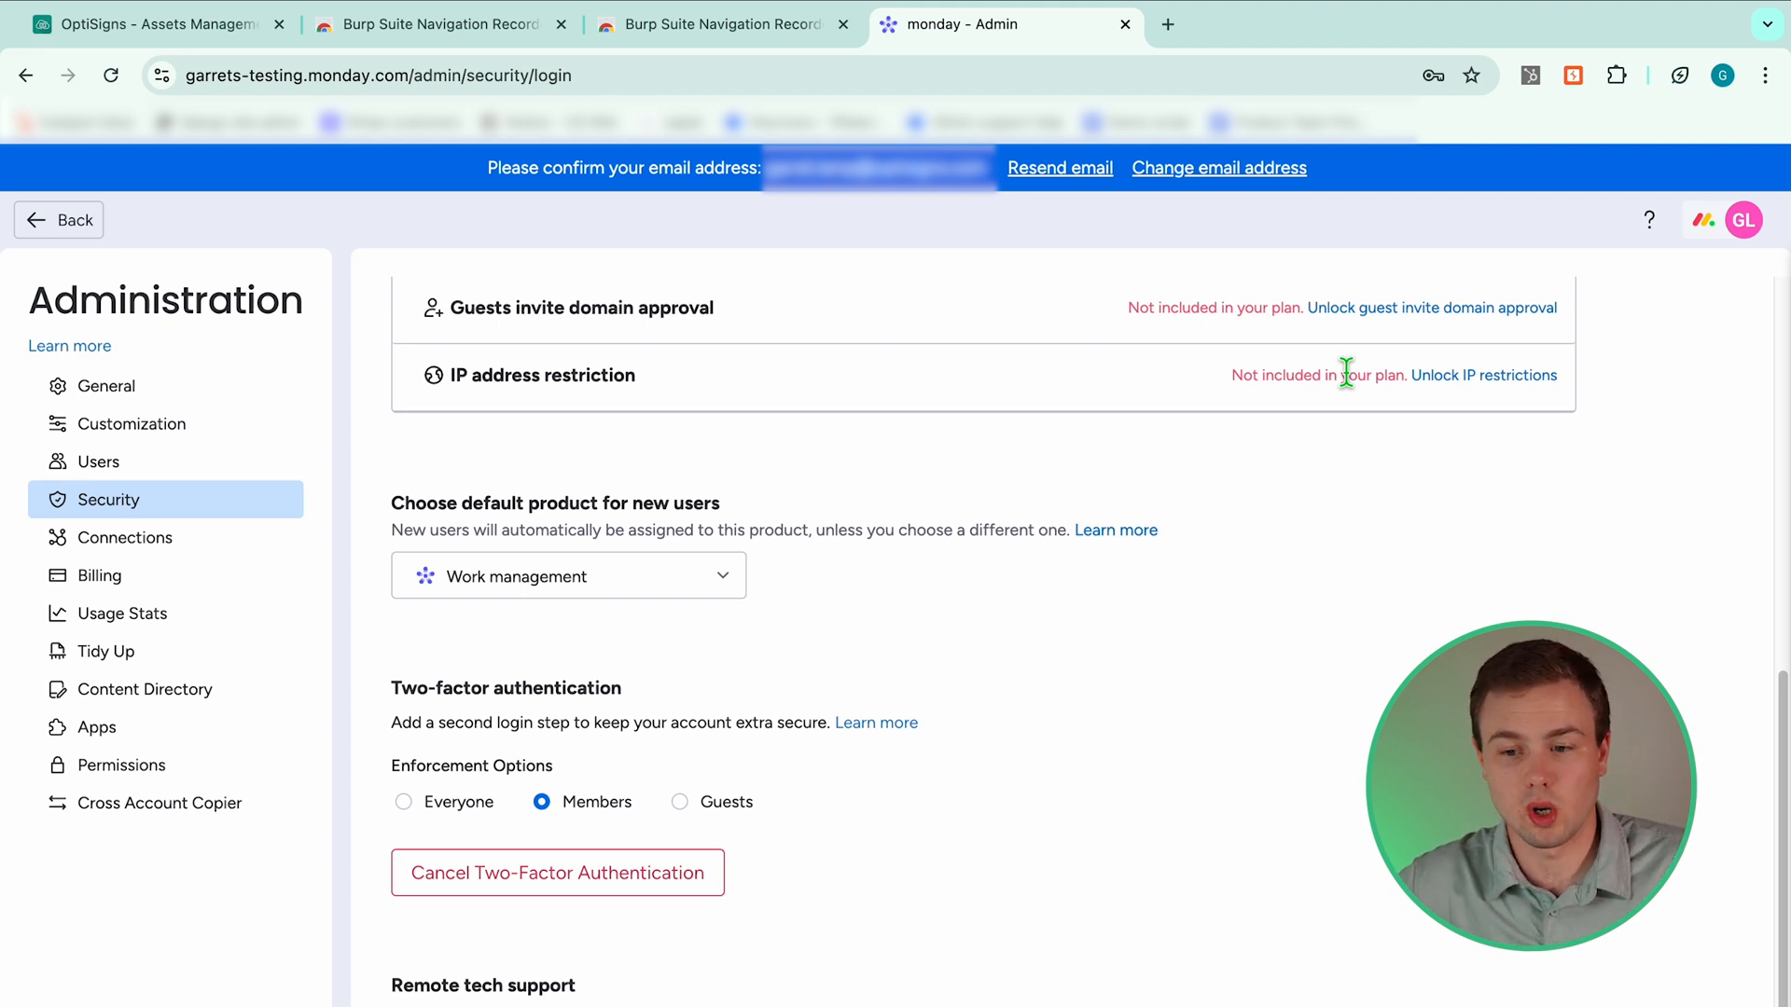
- Copy the 2FA board's web address from monday.com's Timeline view
{"action": "left_click", "coordinate": [77, 224]}
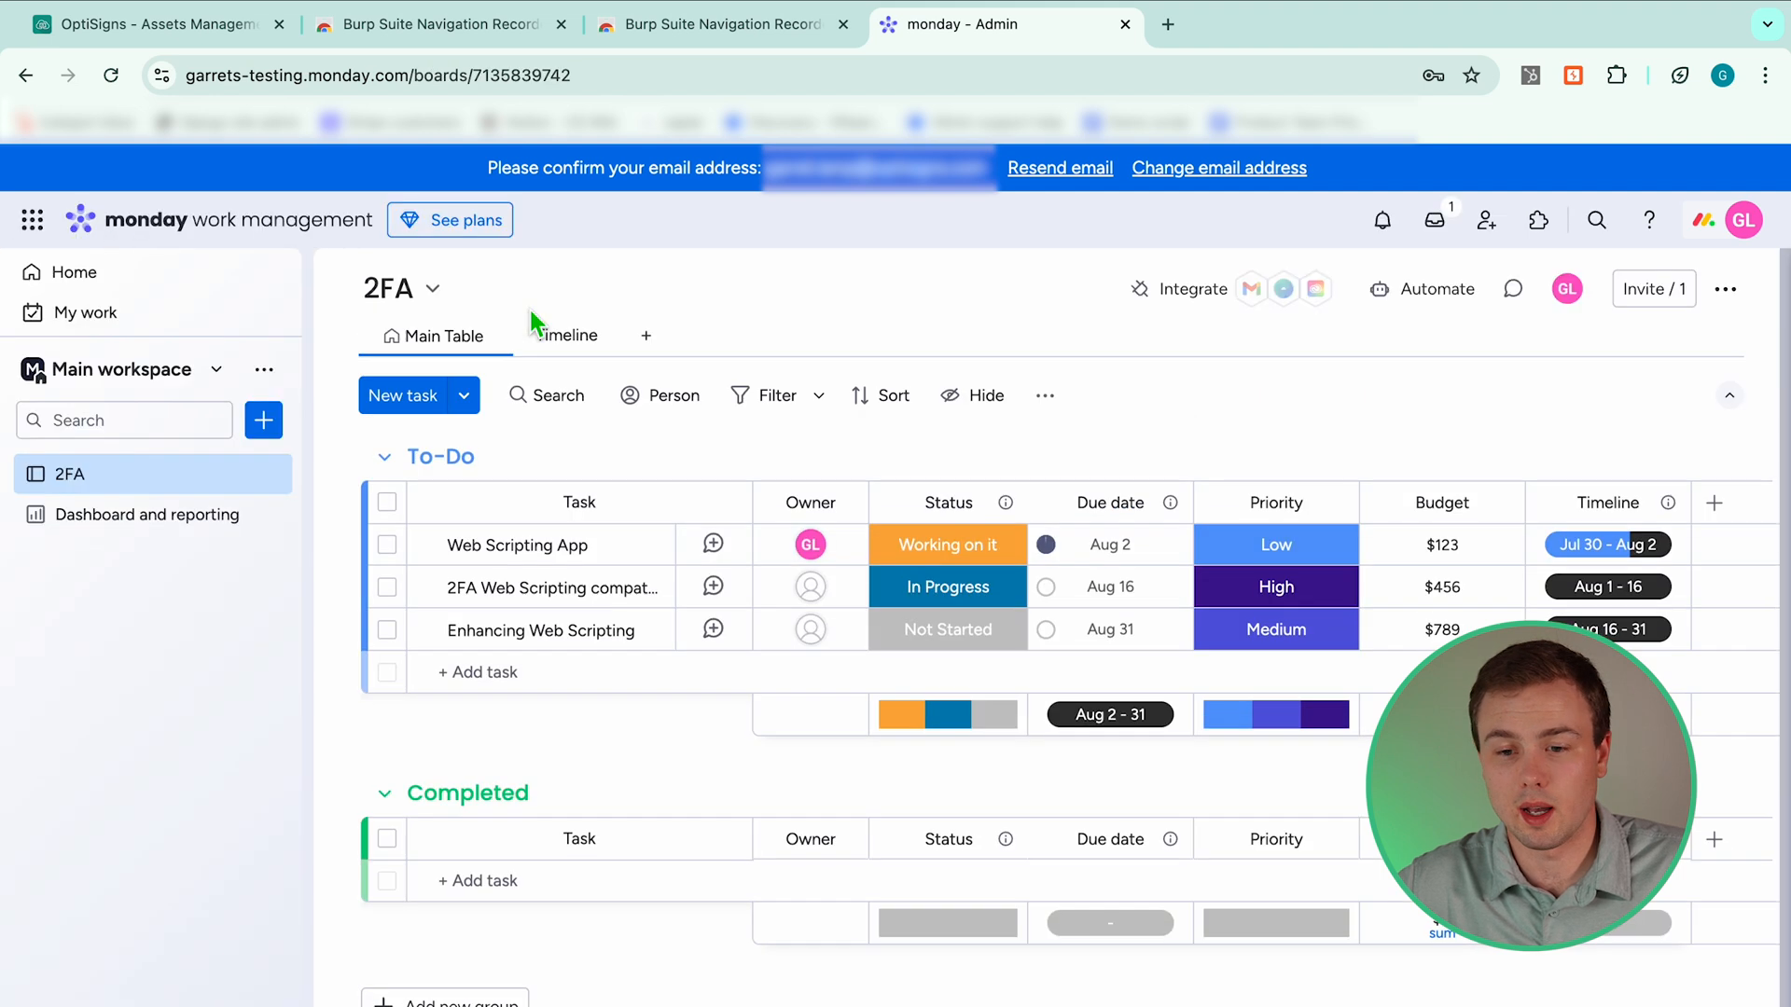
{"action": "left_click", "coordinate": [557, 350]}
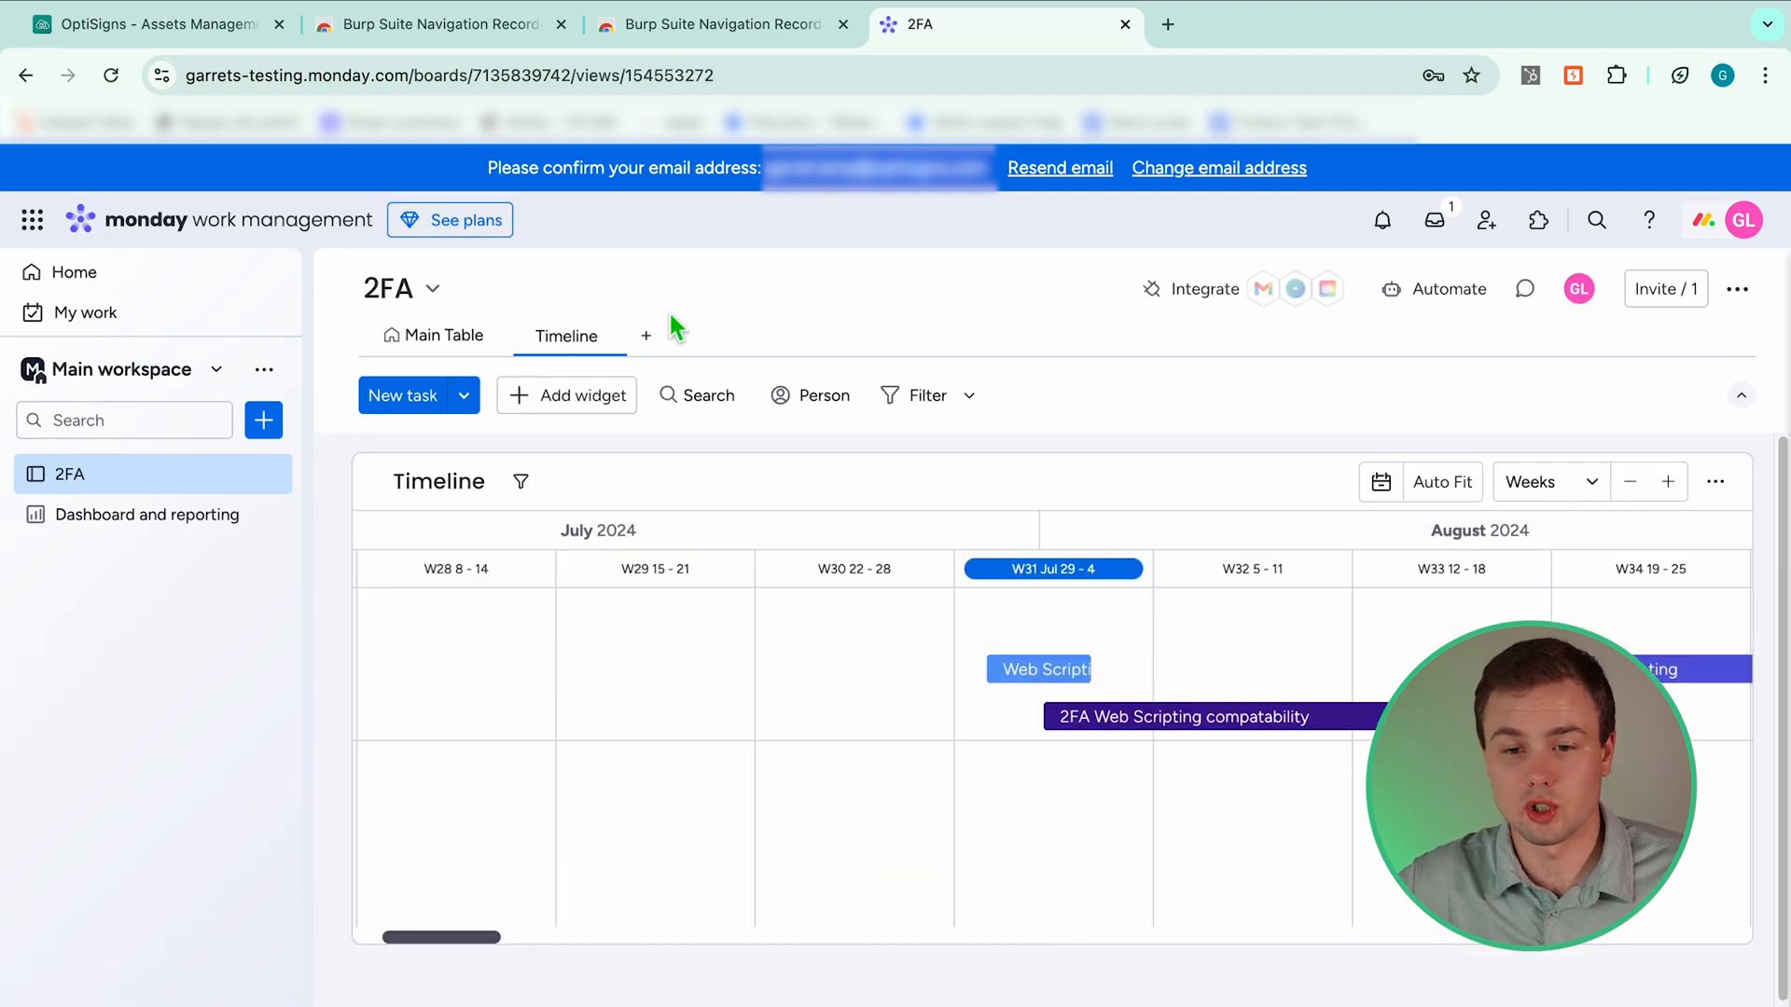
{"action": "left_click", "coordinate": [630, 75]}
{"action": "right_click", "coordinate": [631, 75]}
{"action": "left_click", "coordinate": [669, 279]}
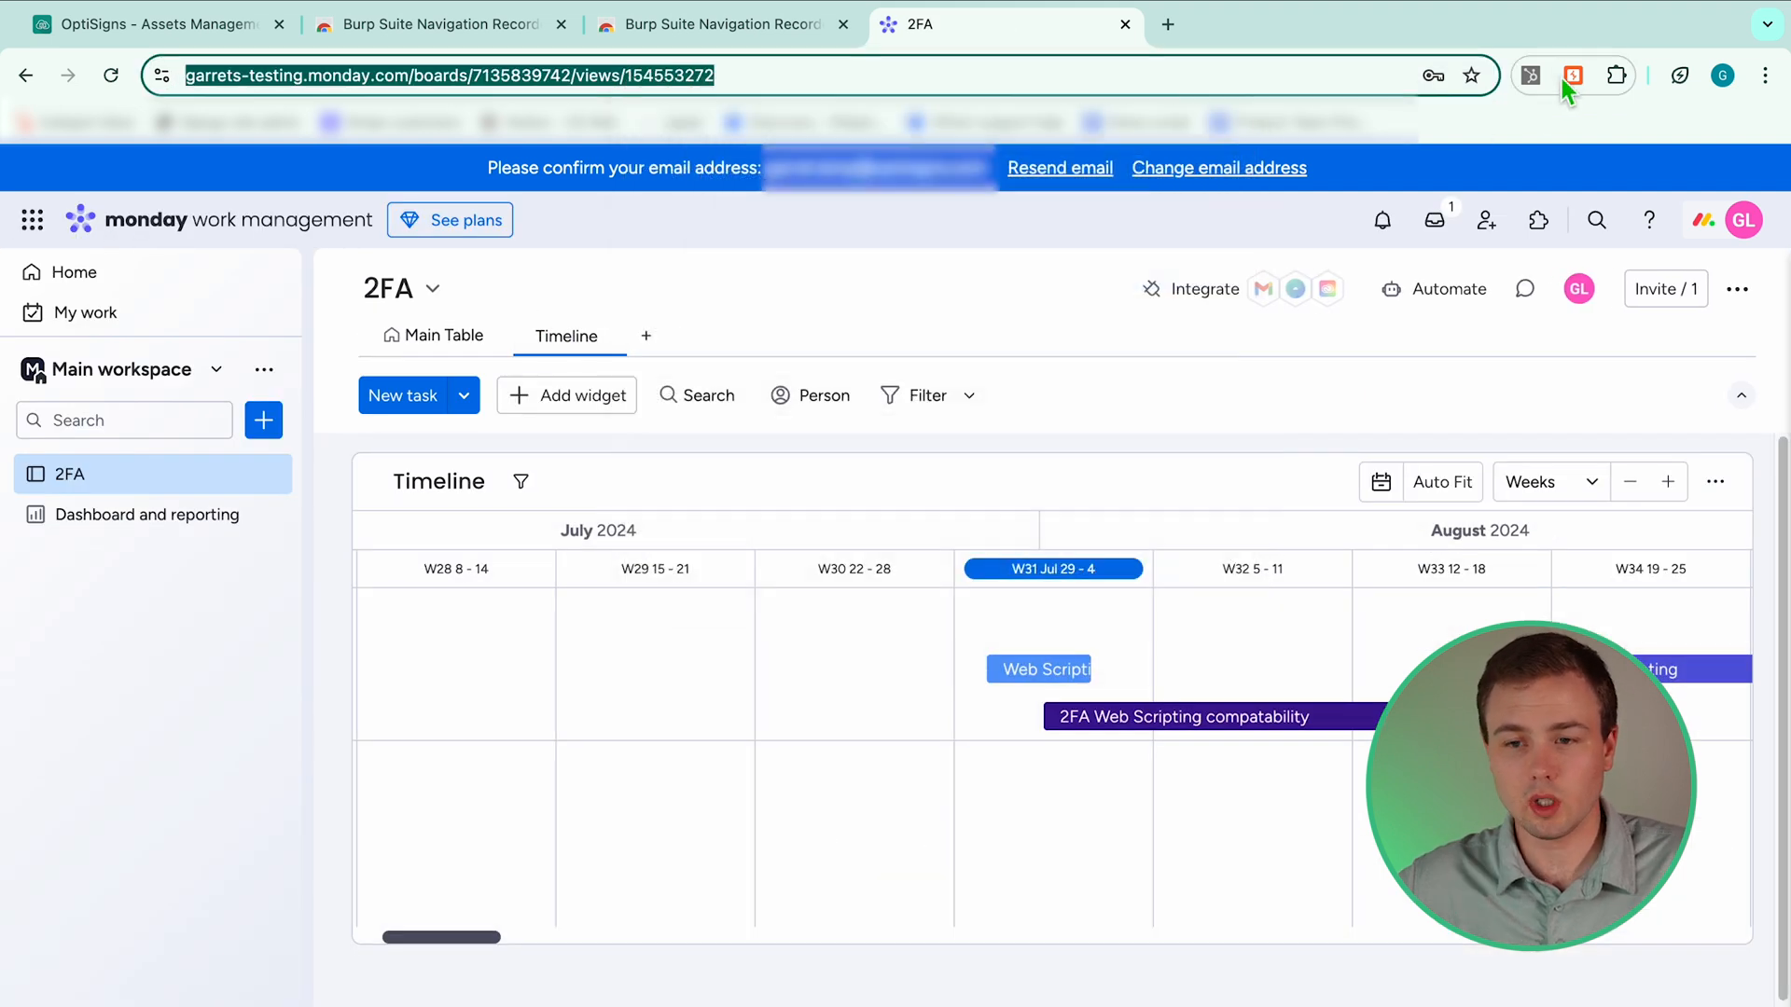
- Record a new login to the board: paste the address, submit email, password and the authenticator code
{"action": "left_click", "coordinate": [1572, 75]}
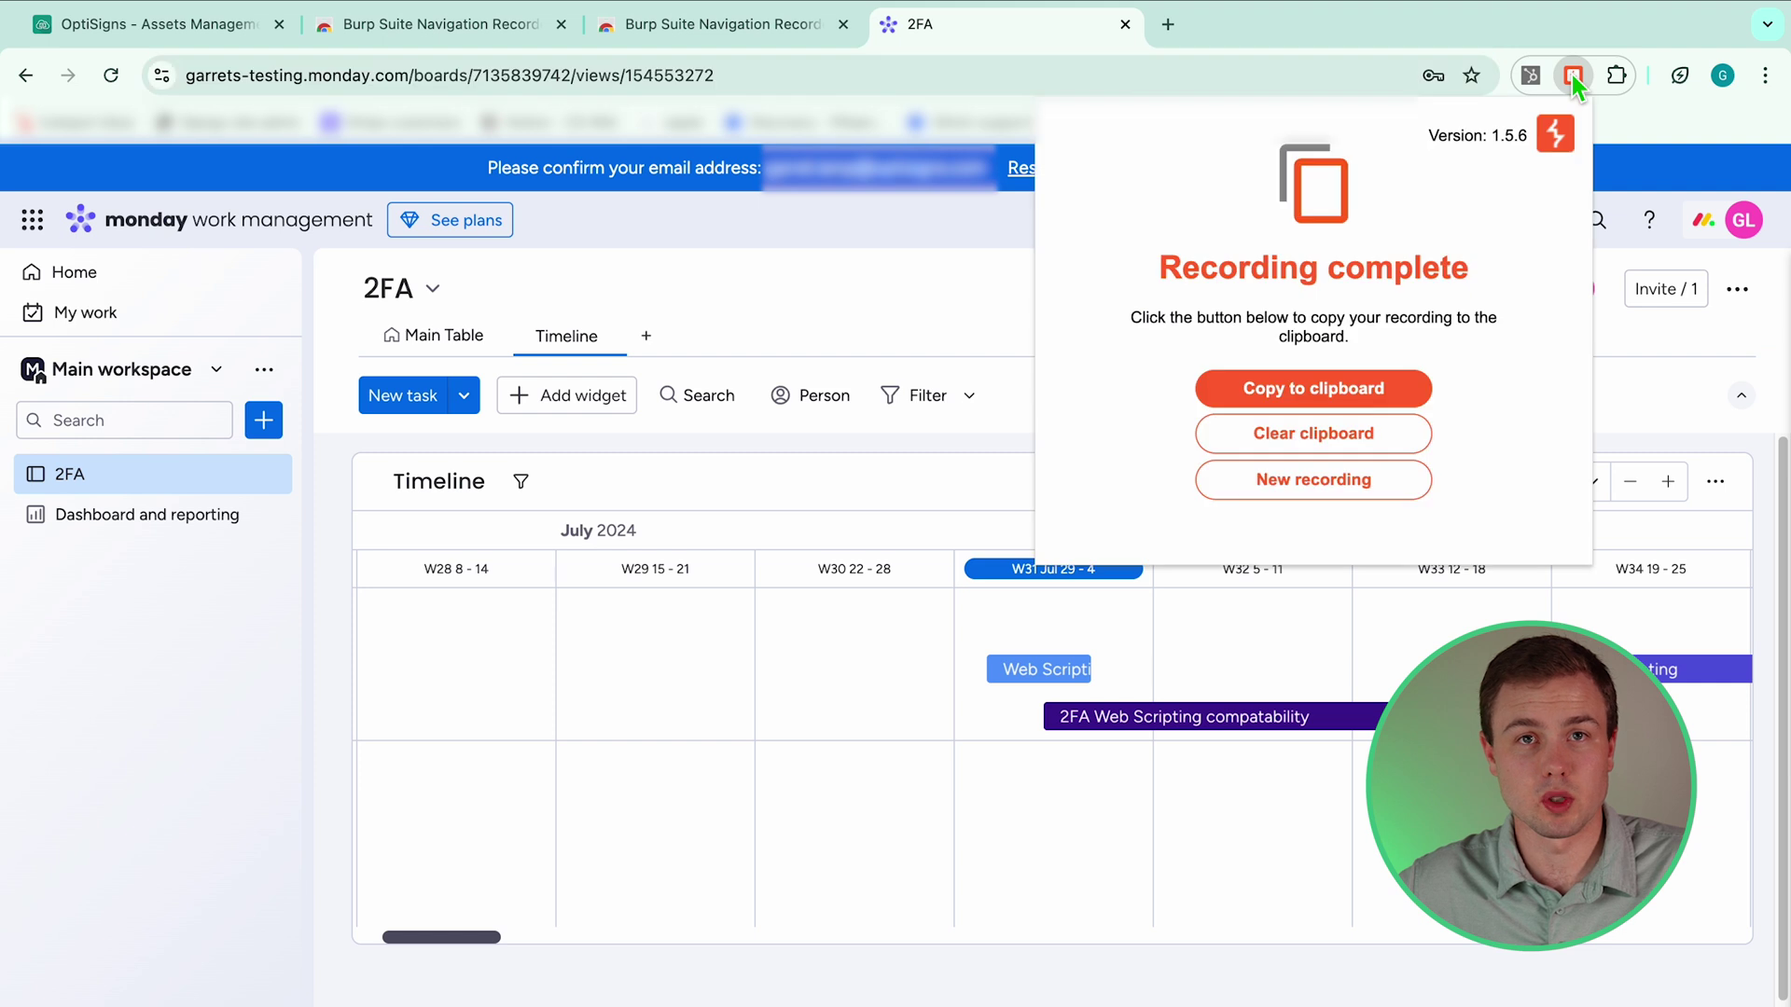
{"action": "left_click", "coordinate": [1314, 480]}
{"action": "key", "text": "ctrl+v"}
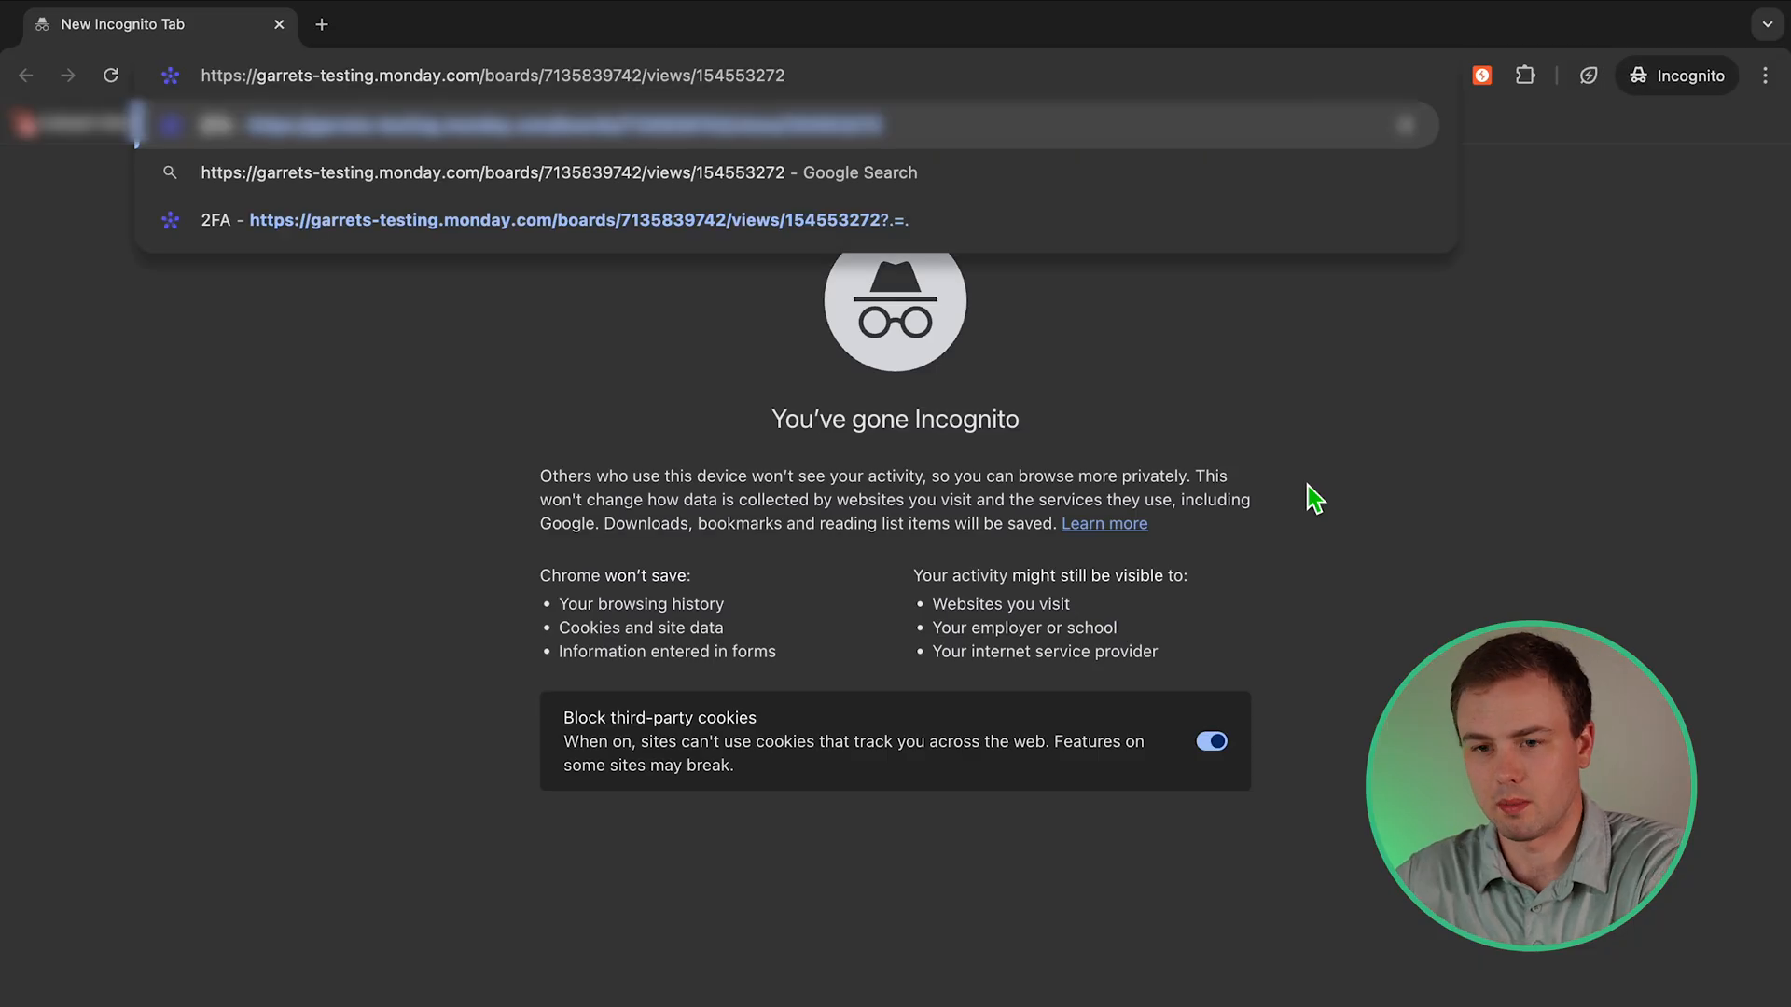
{"action": "key", "text": "Return"}
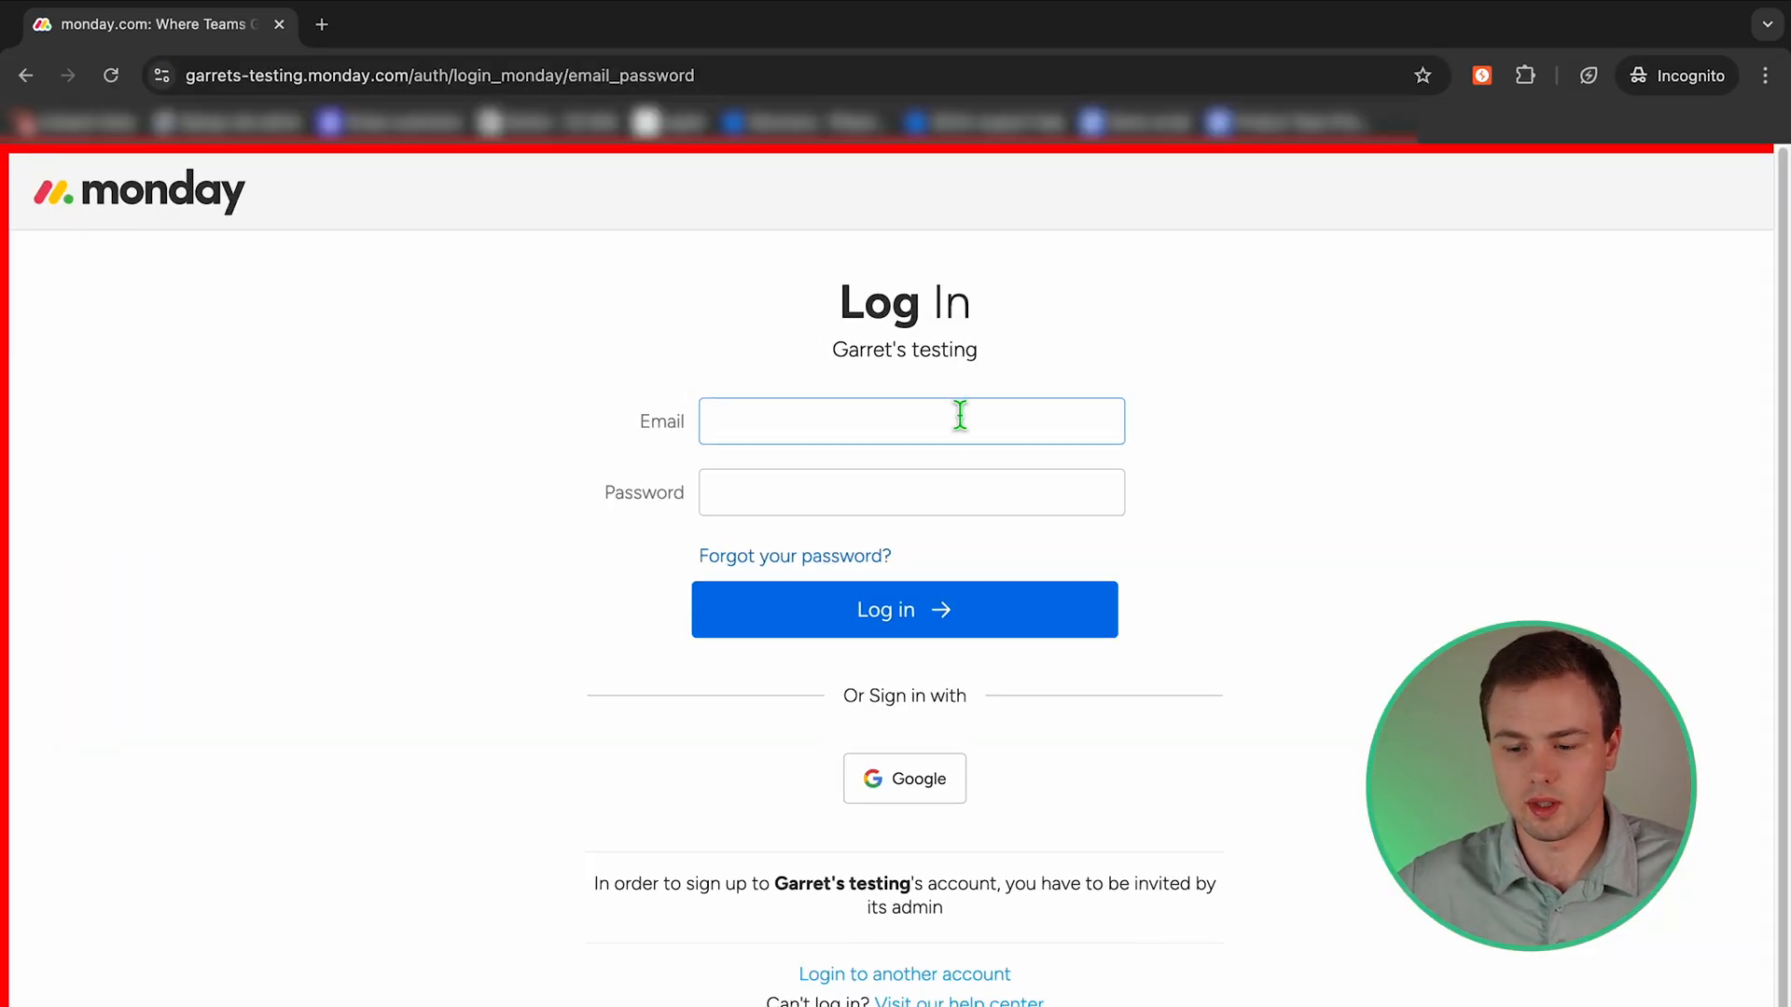
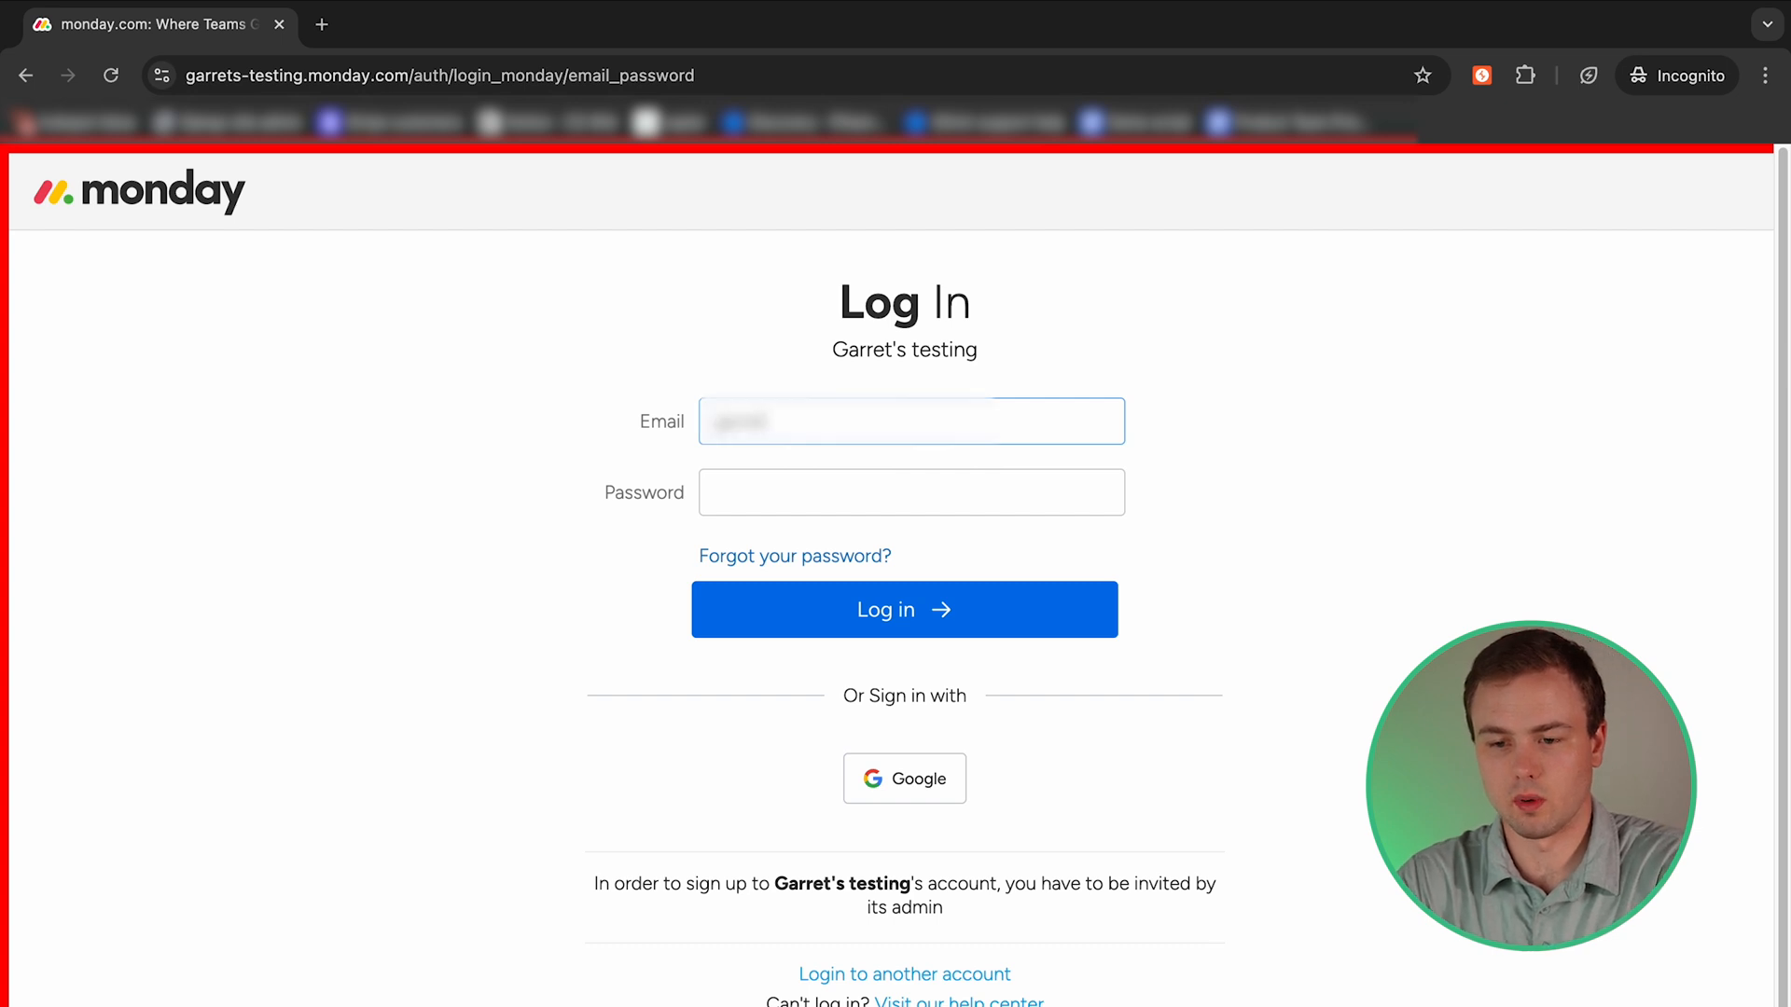
{"action": "left_click", "coordinate": [856, 492]}
{"action": "type", "text": "*************"}
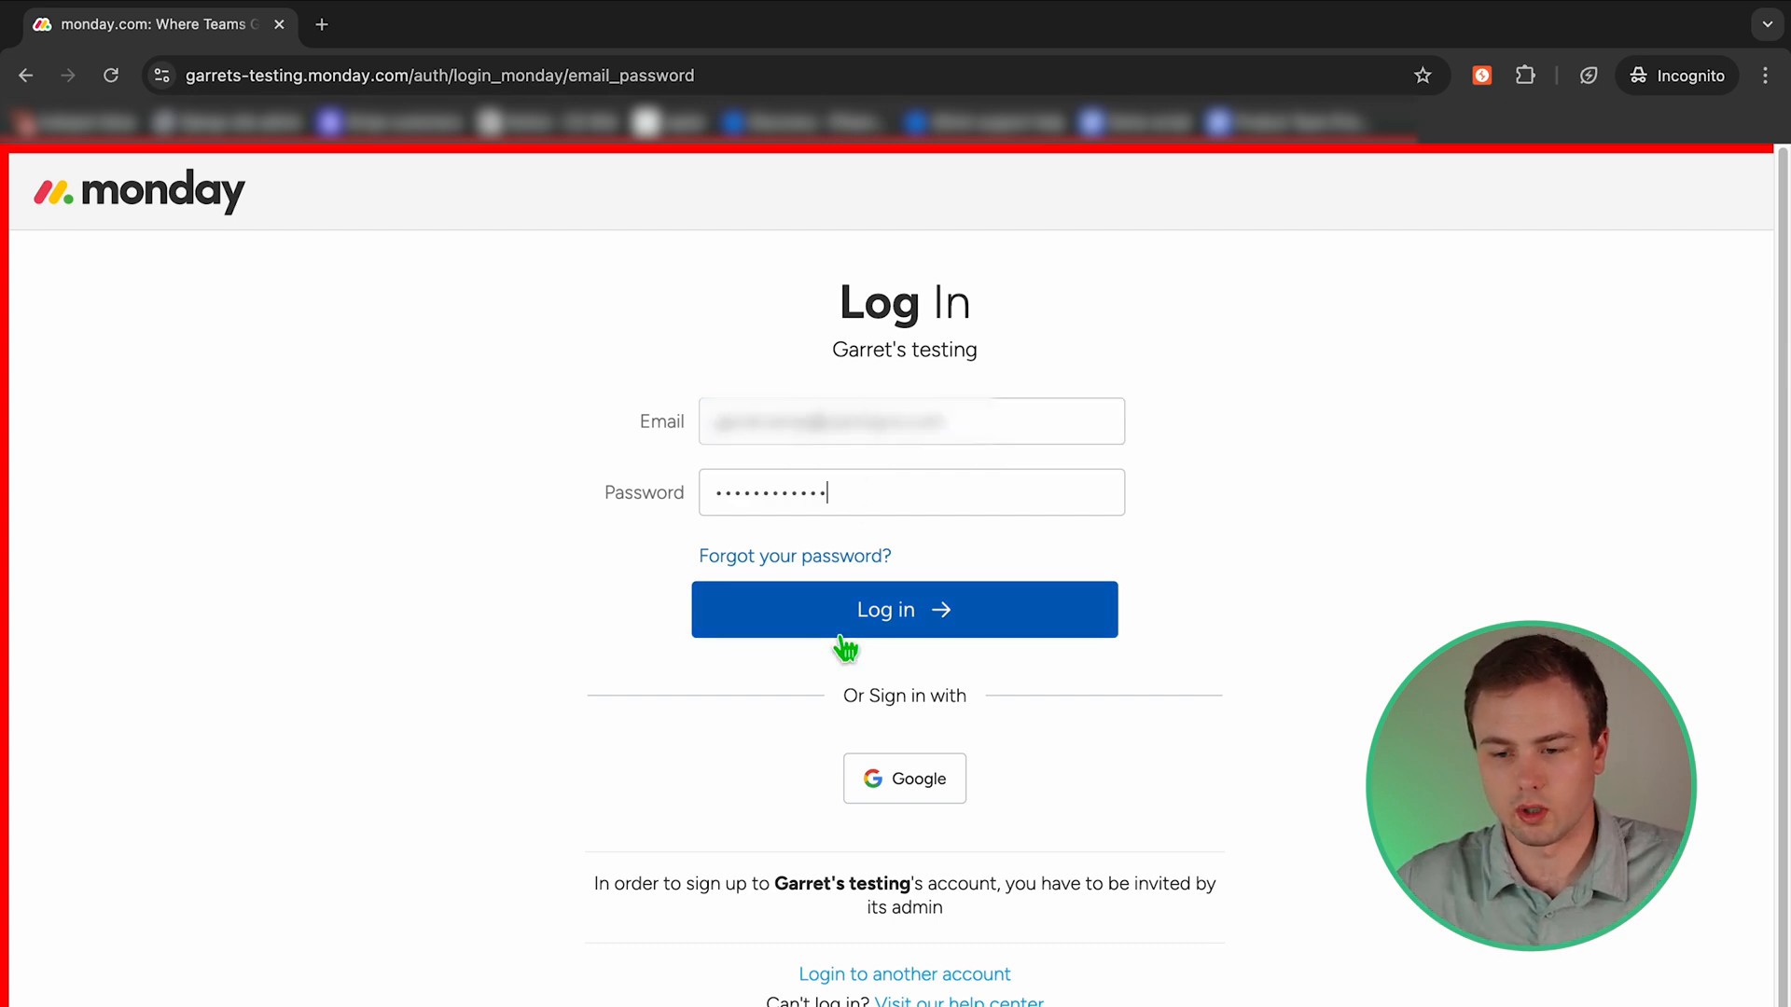
{"action": "left_click", "coordinate": [844, 633]}
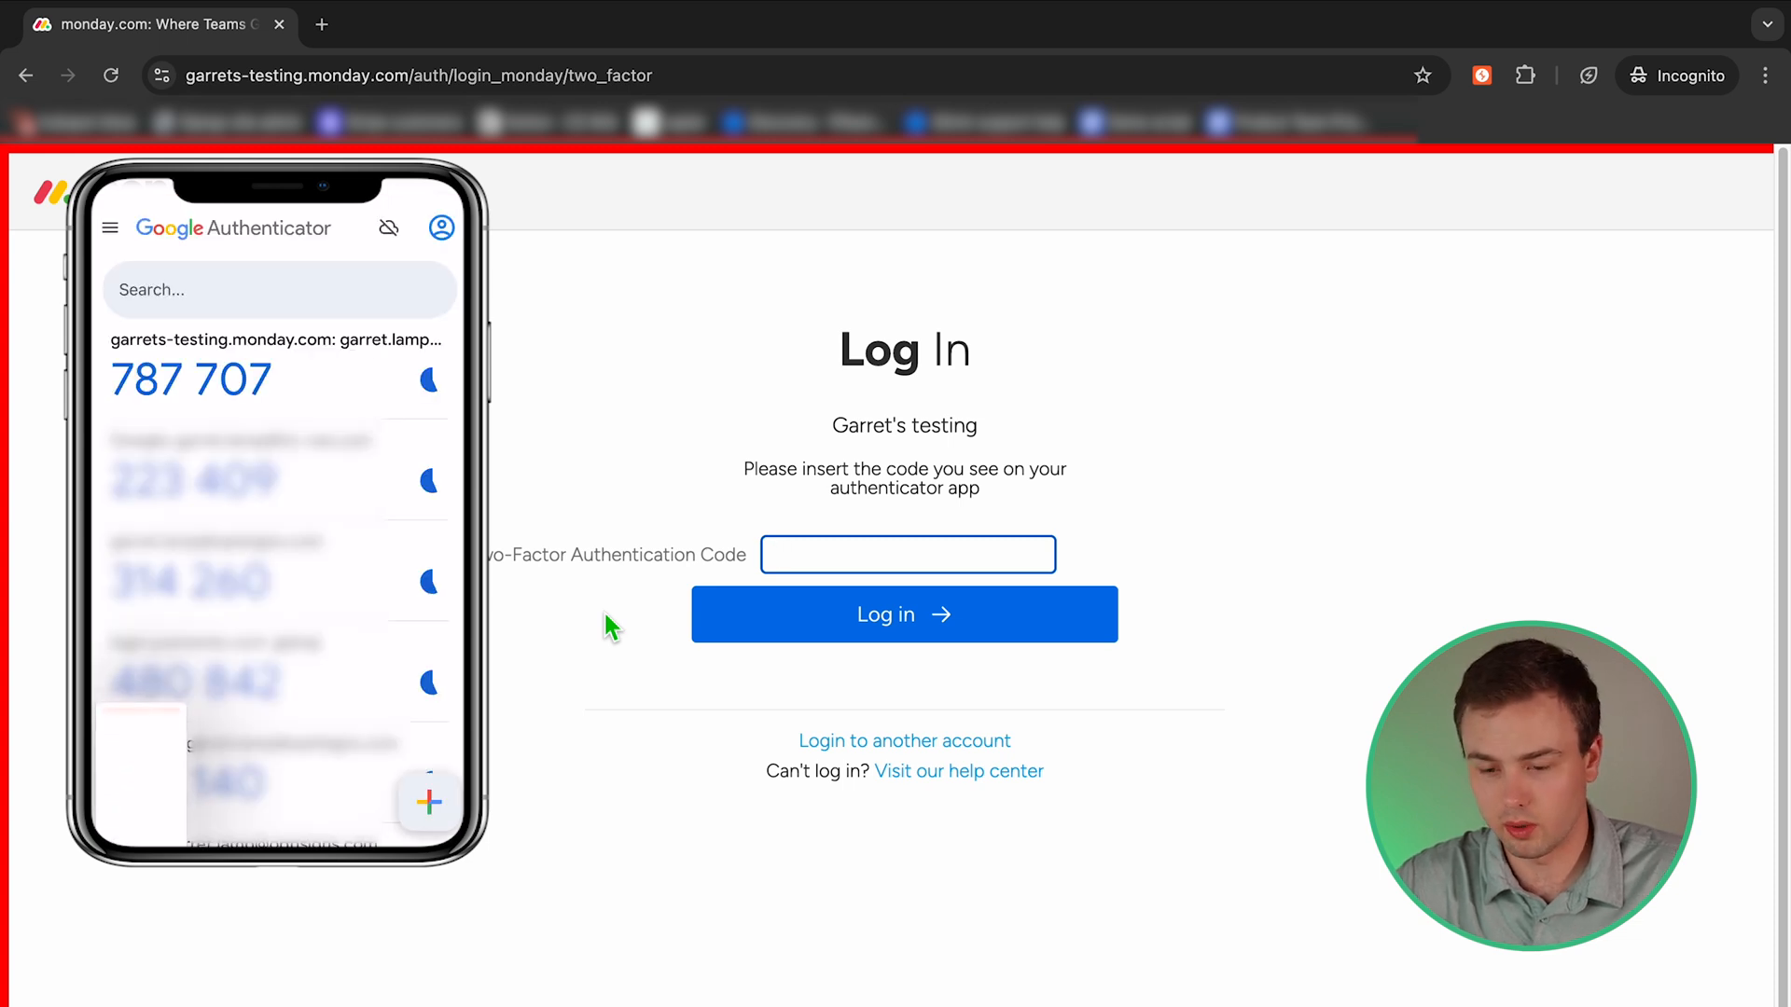
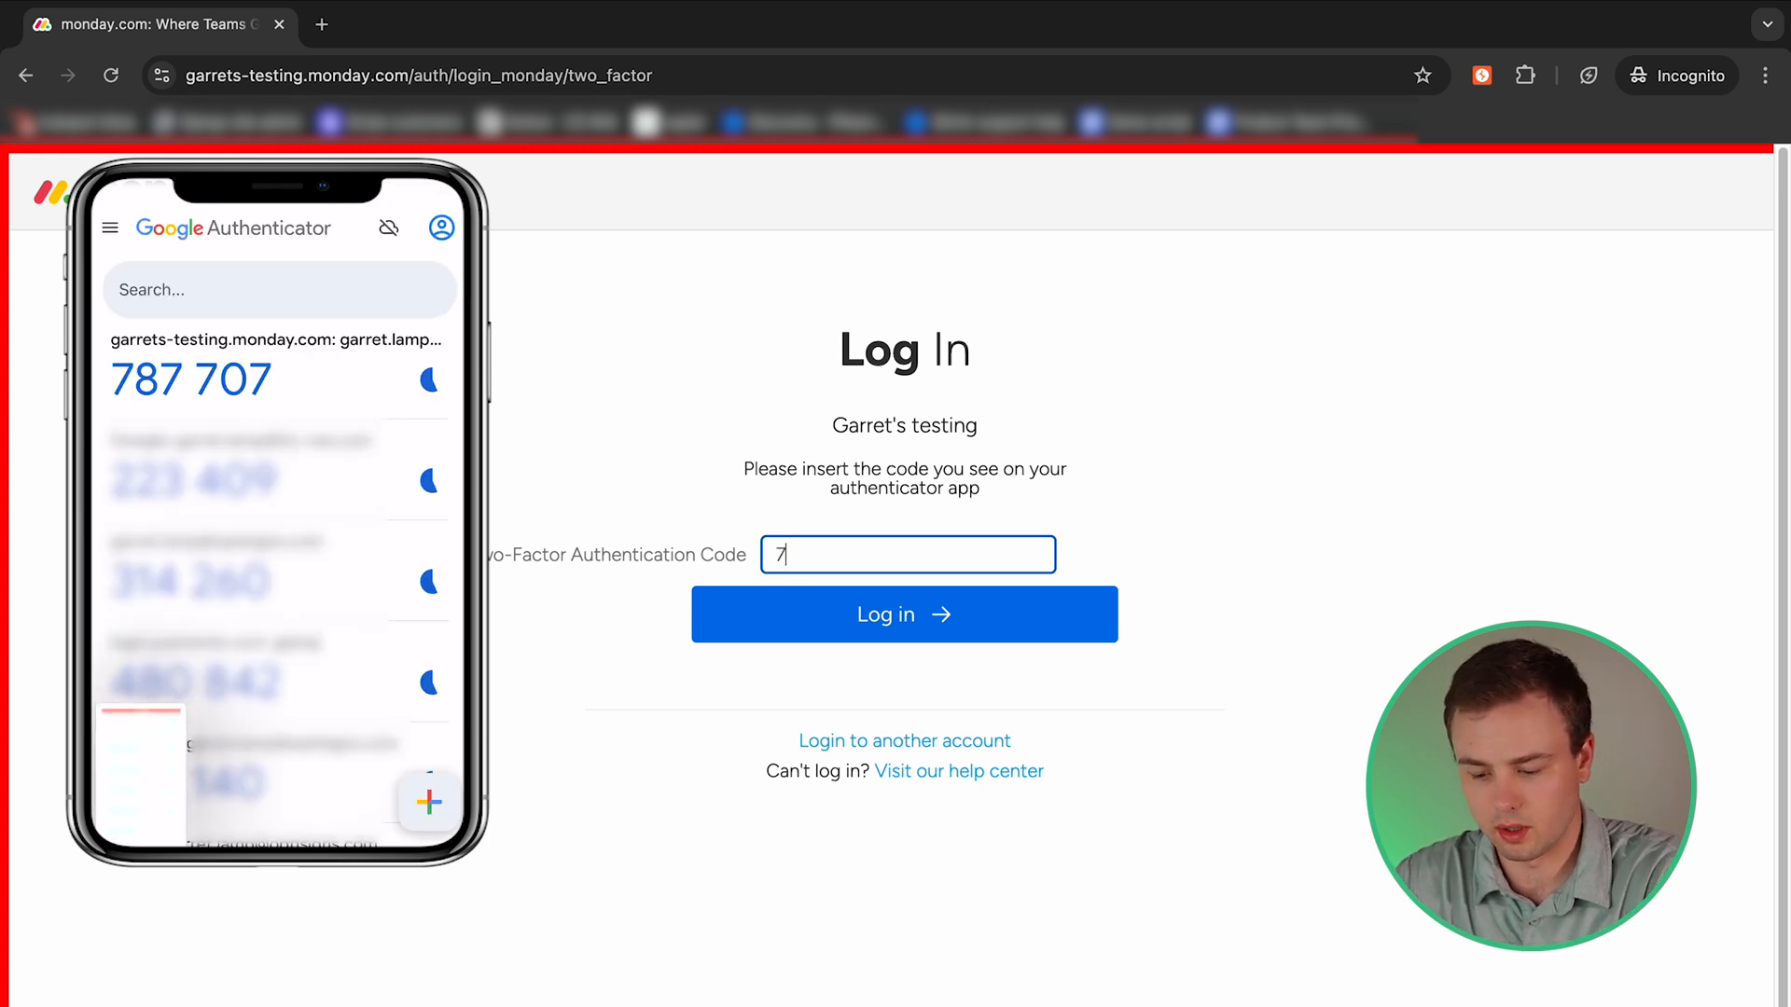
{"action": "left_click", "coordinate": [835, 614]}
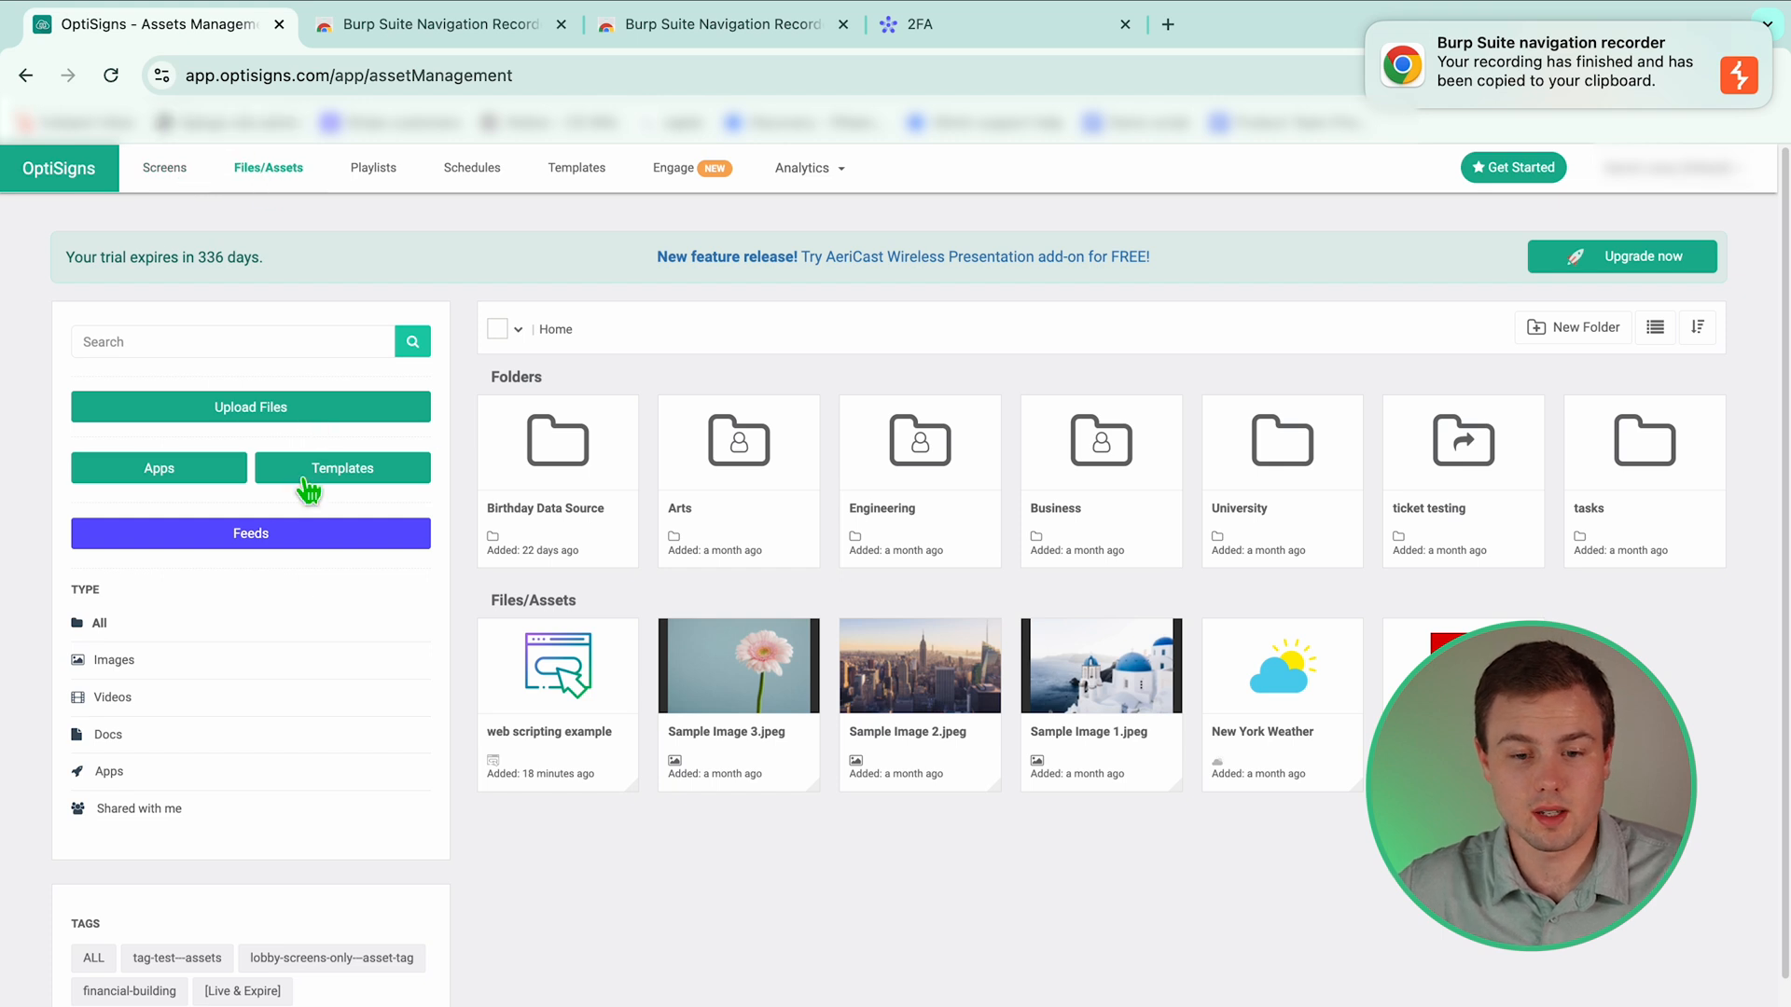
- Add a Web Scripting app named '2fa example' and paste the recorded login script into Recorded Script
{"action": "left_click", "coordinate": [170, 476]}
{"action": "type", "text": "web script"}
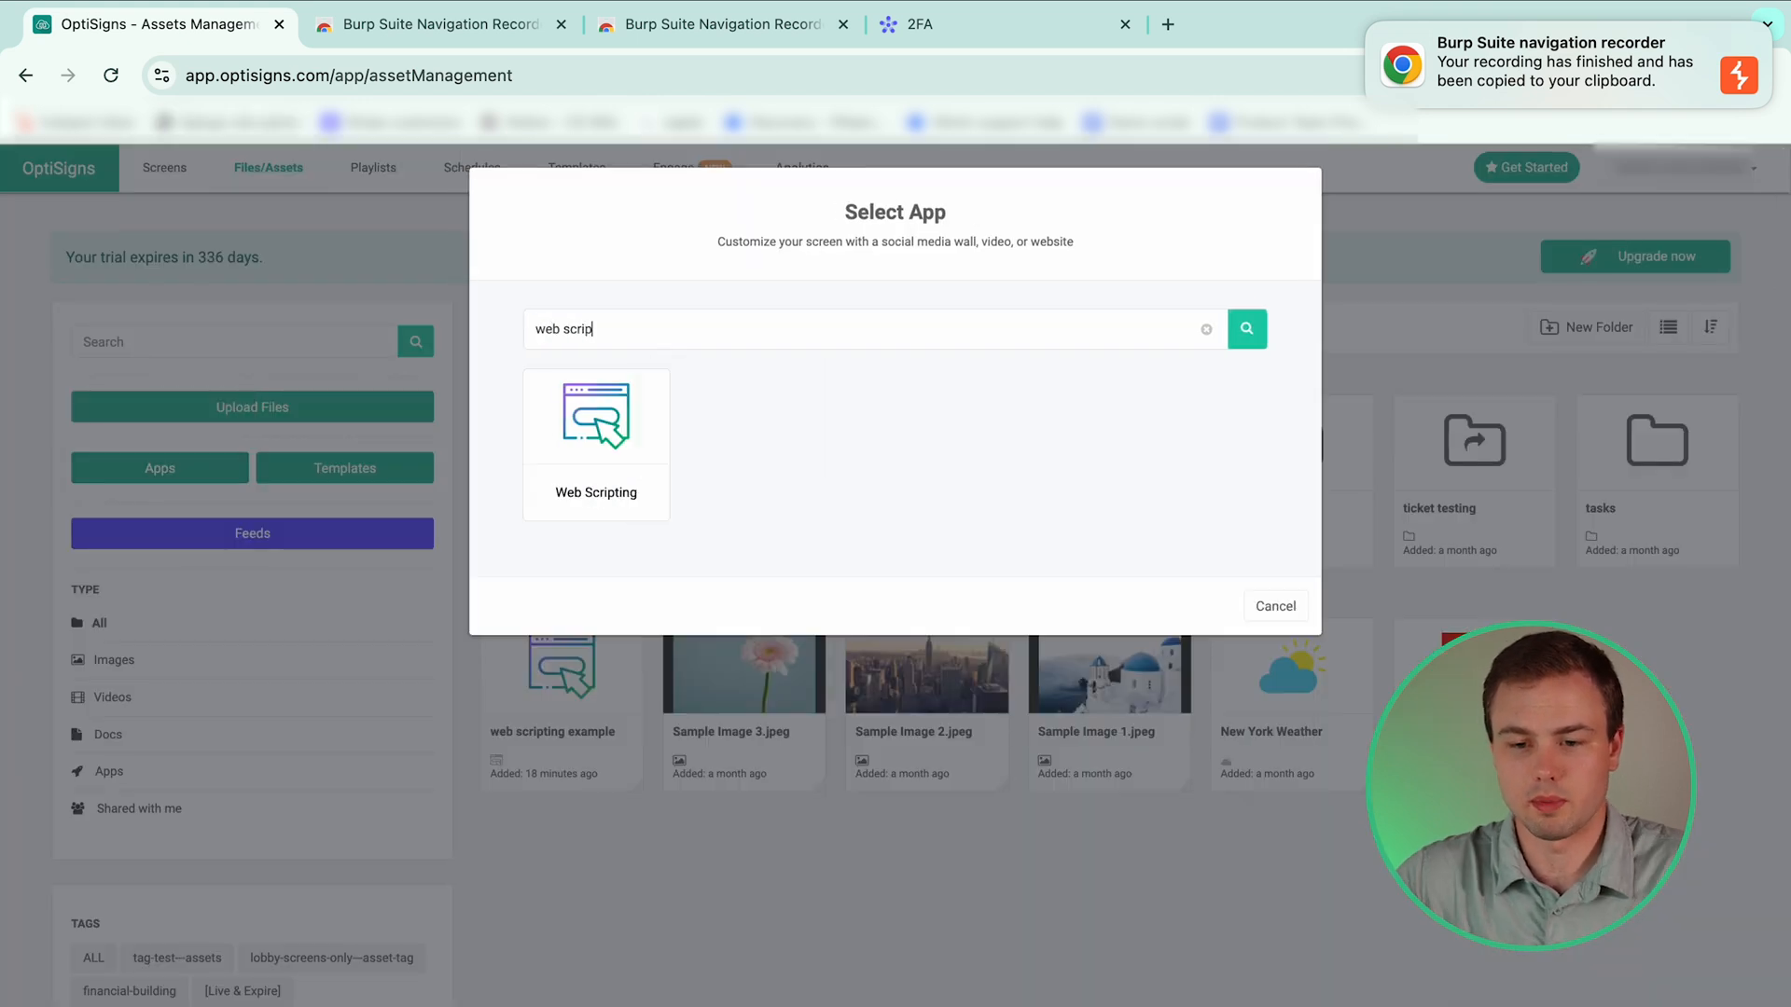
{"action": "left_click", "coordinate": [600, 442]}
{"action": "type", "text": "2fa example"}
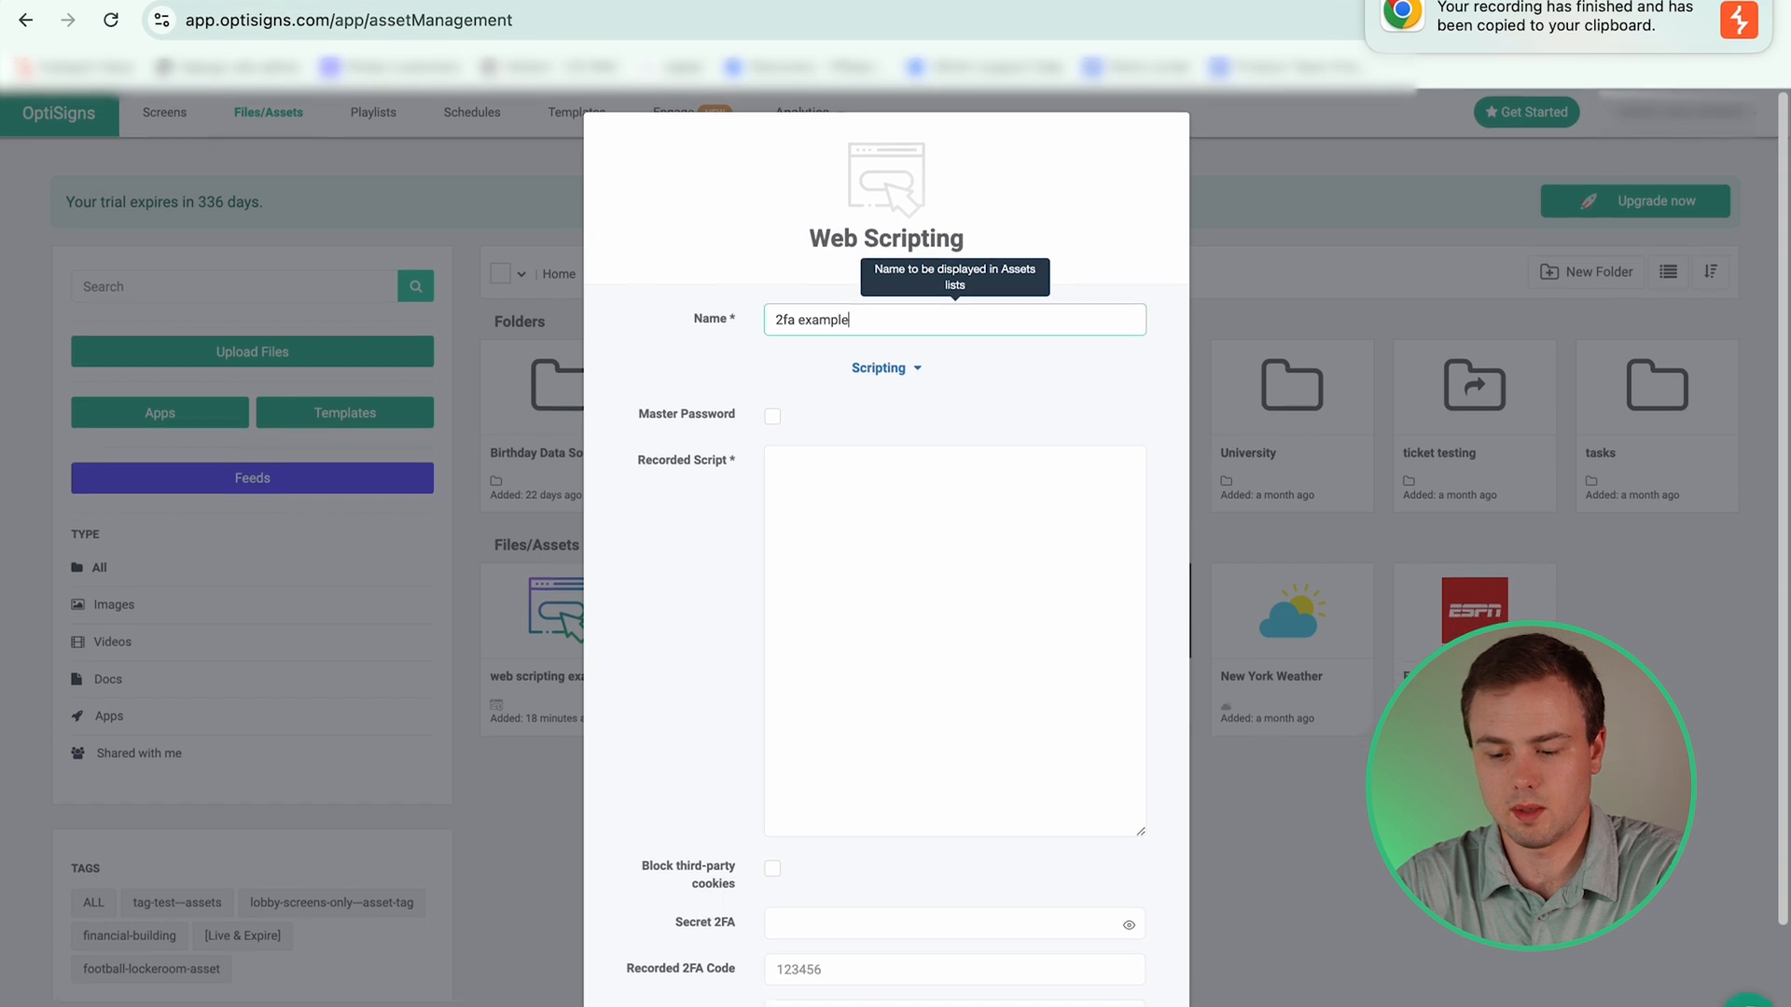
{"action": "left_click", "coordinate": [782, 714]}
{"action": "key", "text": "ctrl+v"}
{"action": "left_click", "coordinate": [783, 716]}
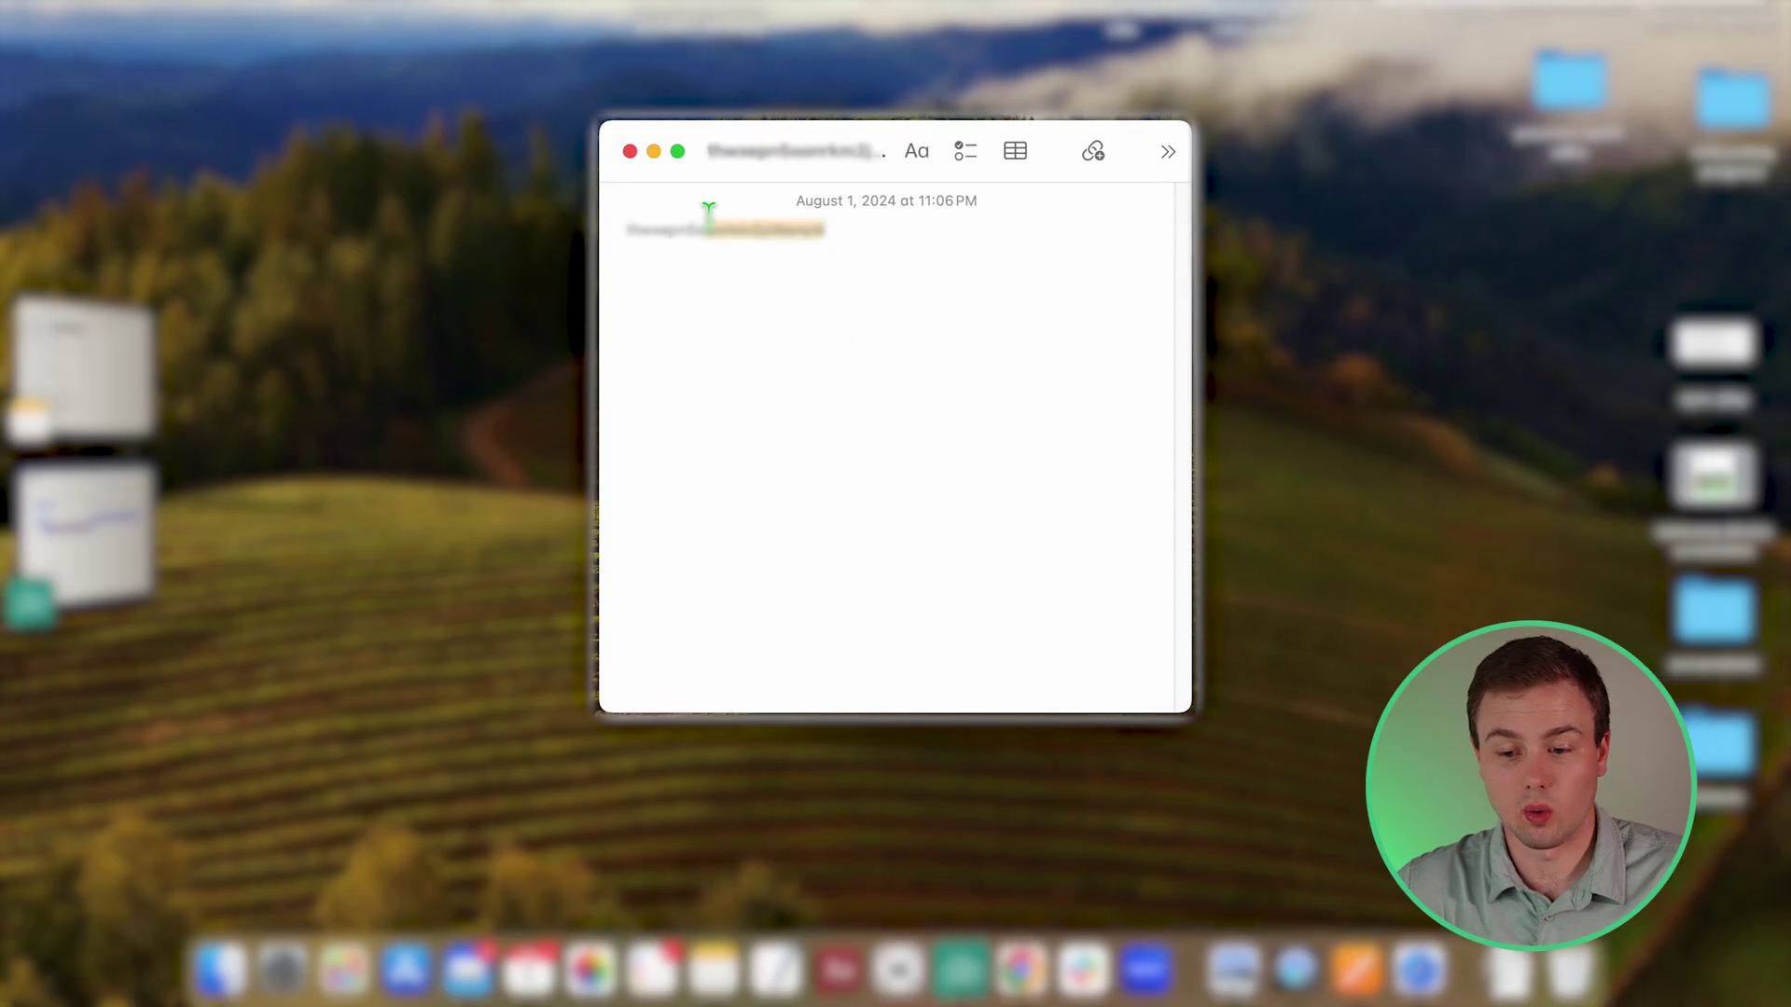
- Copy the 2FA secret from Apple Notes into the asset's Secret 2FA field
{"action": "right_click", "coordinate": [673, 237]}
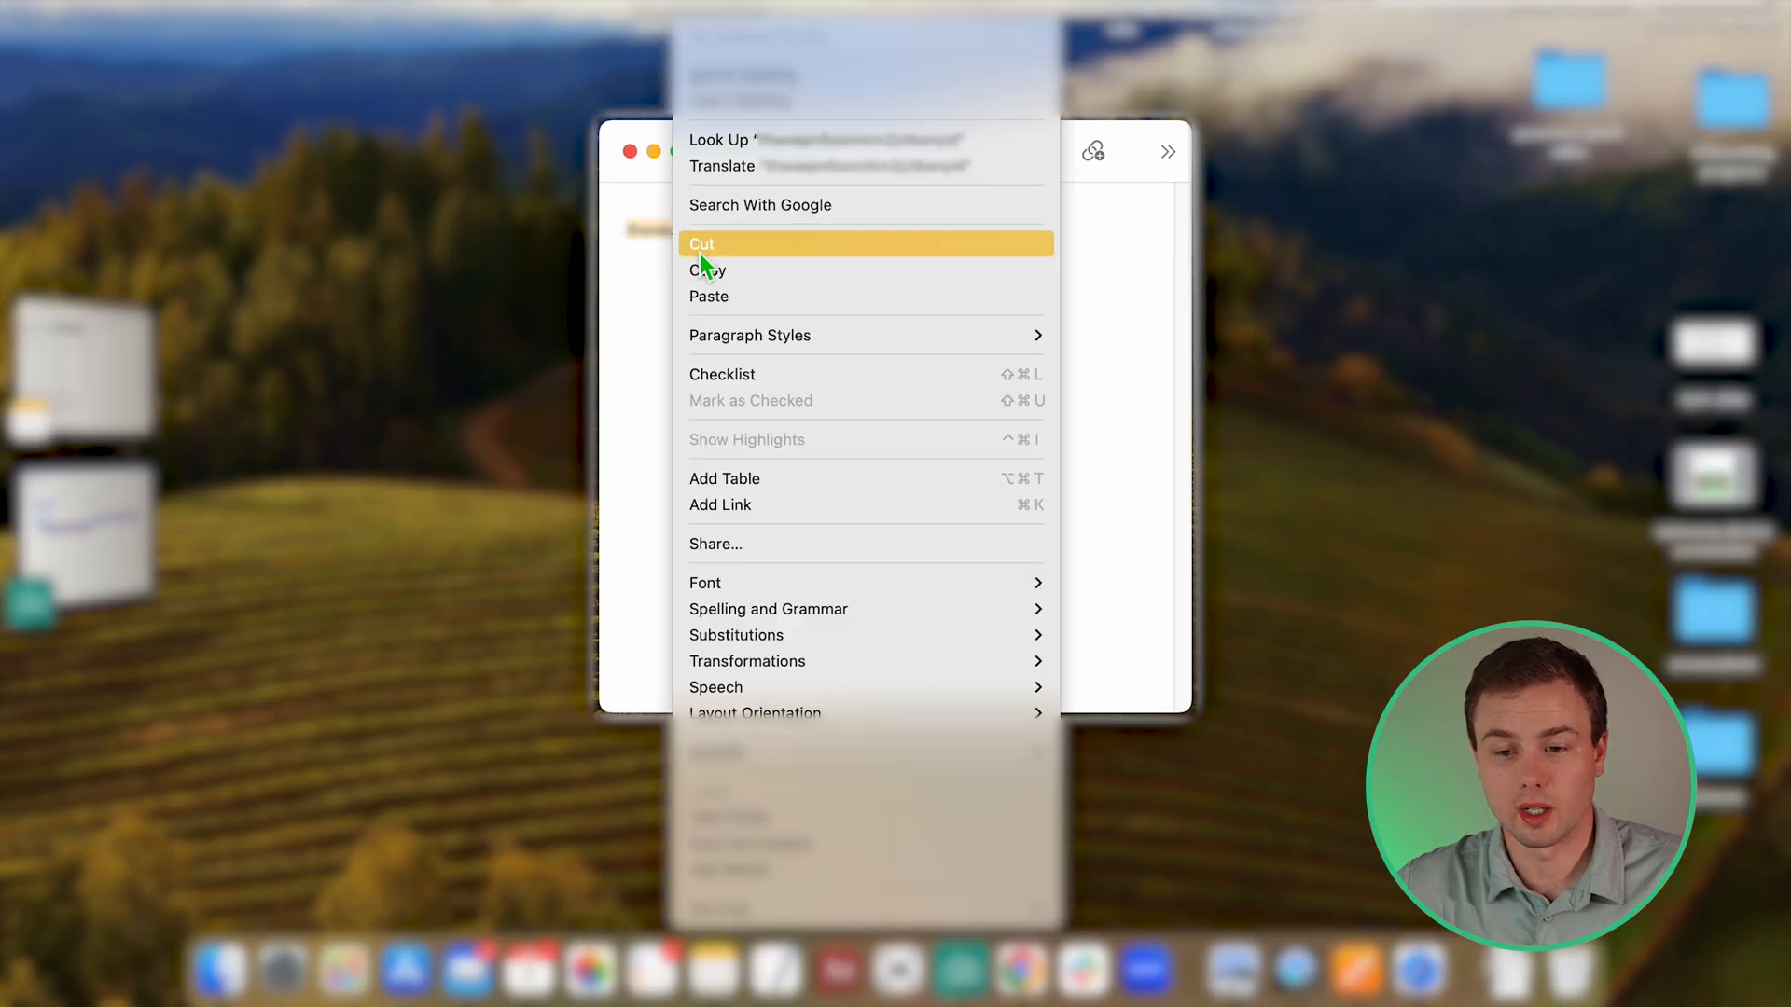
{"action": "left_click", "coordinate": [702, 266]}
{"action": "key", "text": "ctrl+Right"}
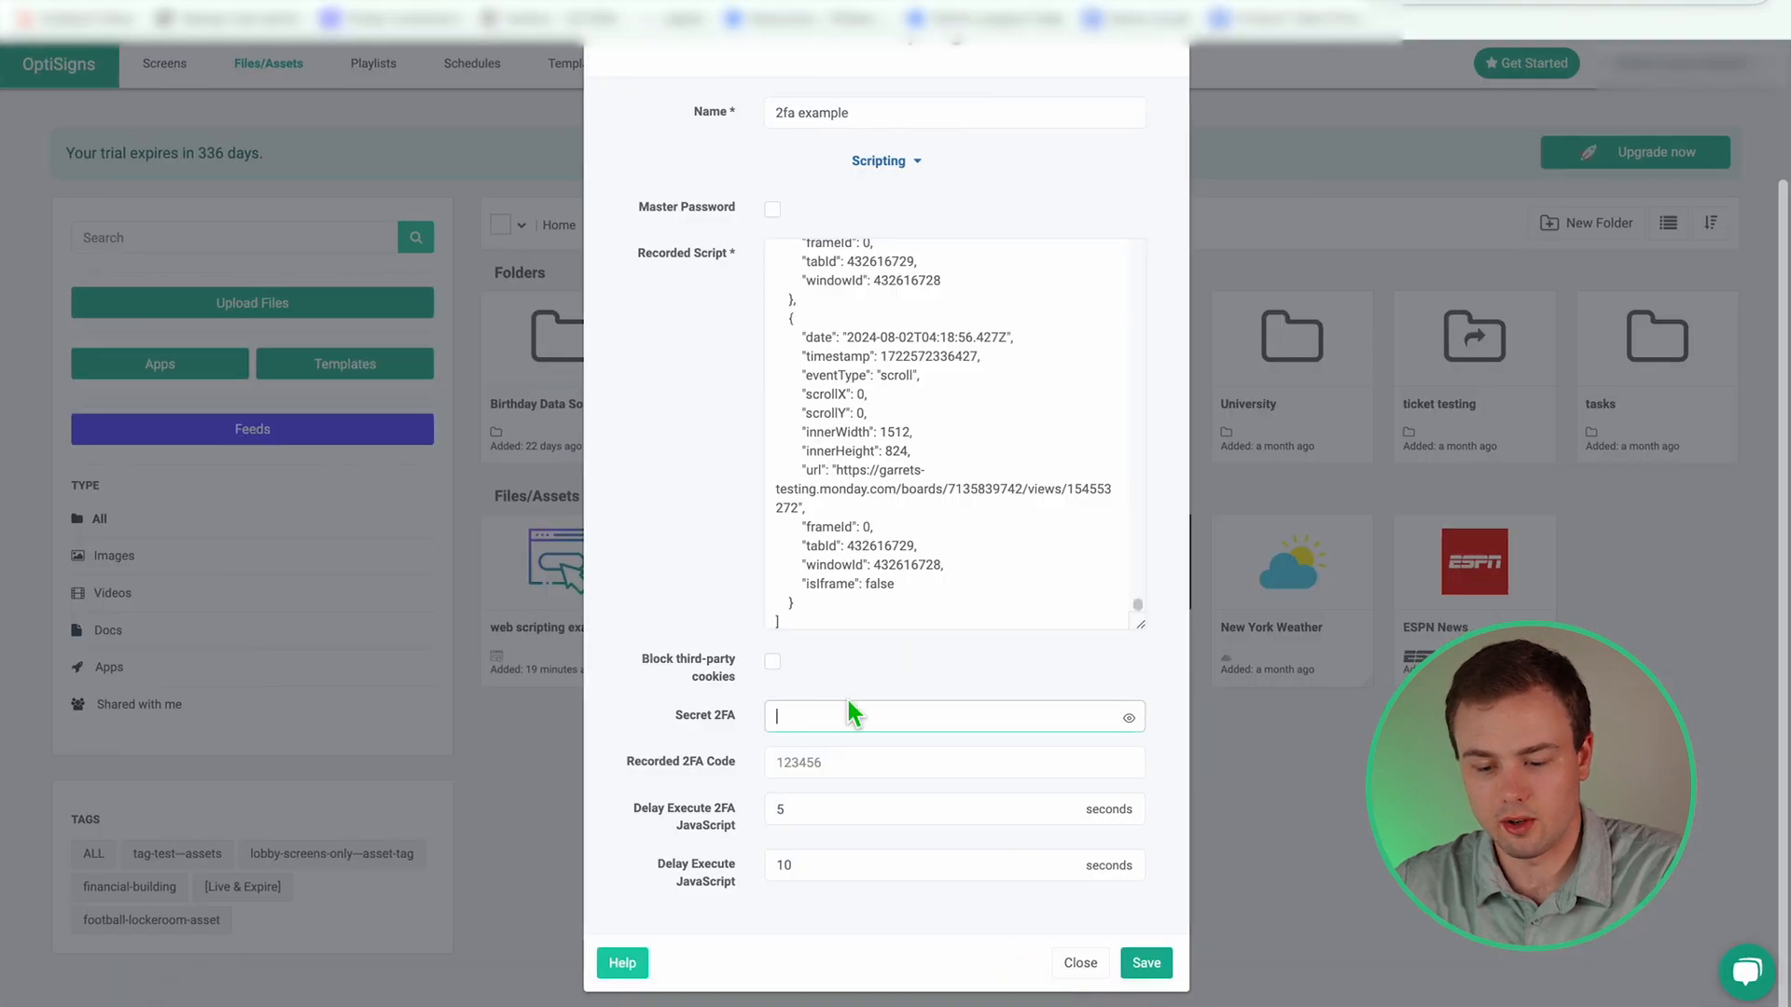
{"action": "left_click", "coordinate": [825, 718]}
{"action": "key", "text": "ctrl+v"}
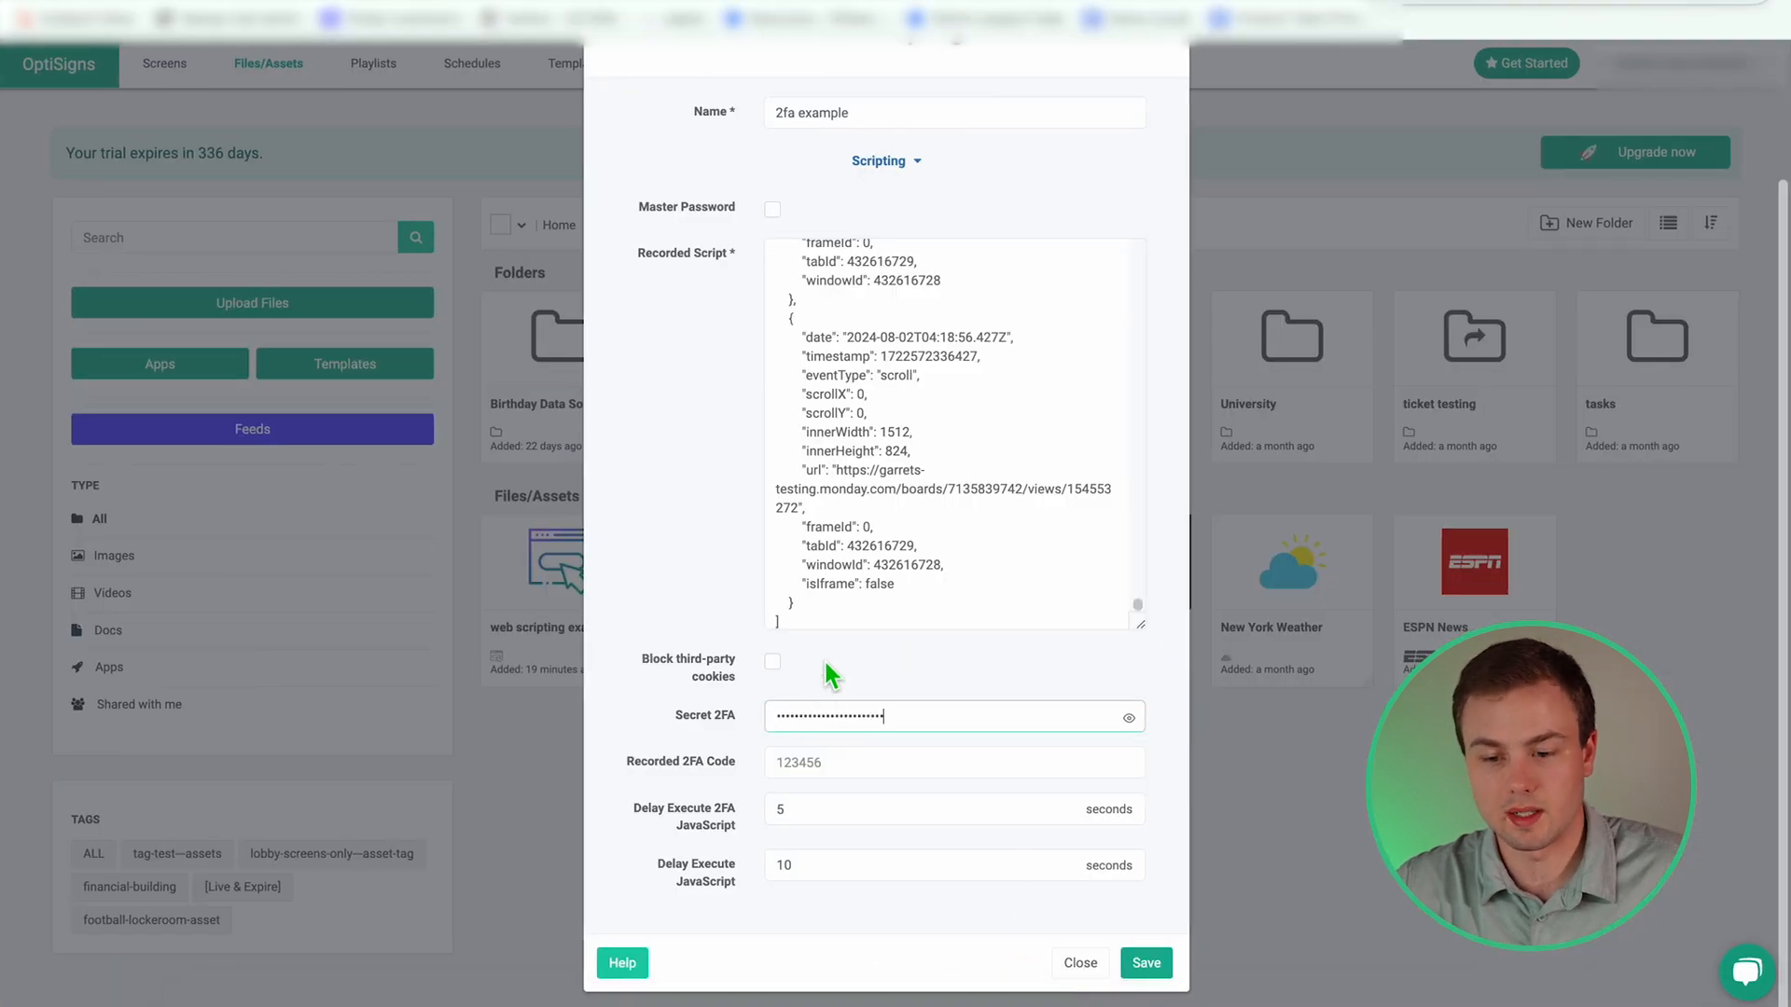
{"action": "left_click", "coordinate": [828, 767]}
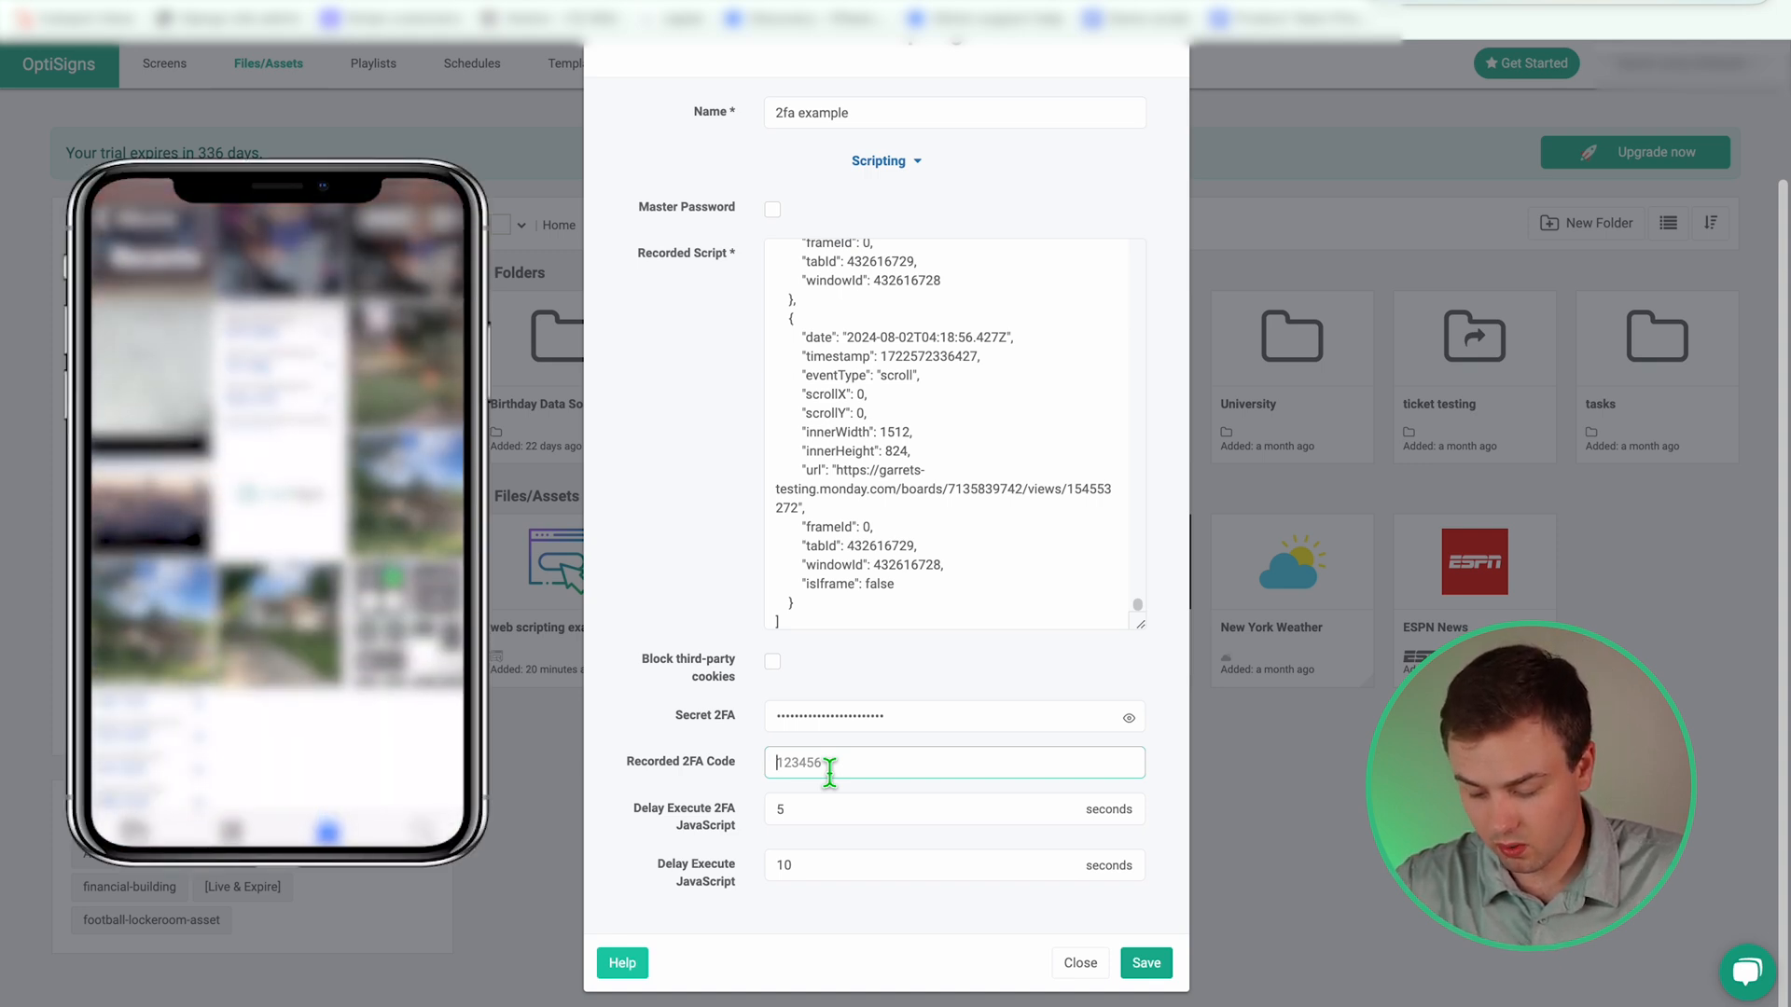
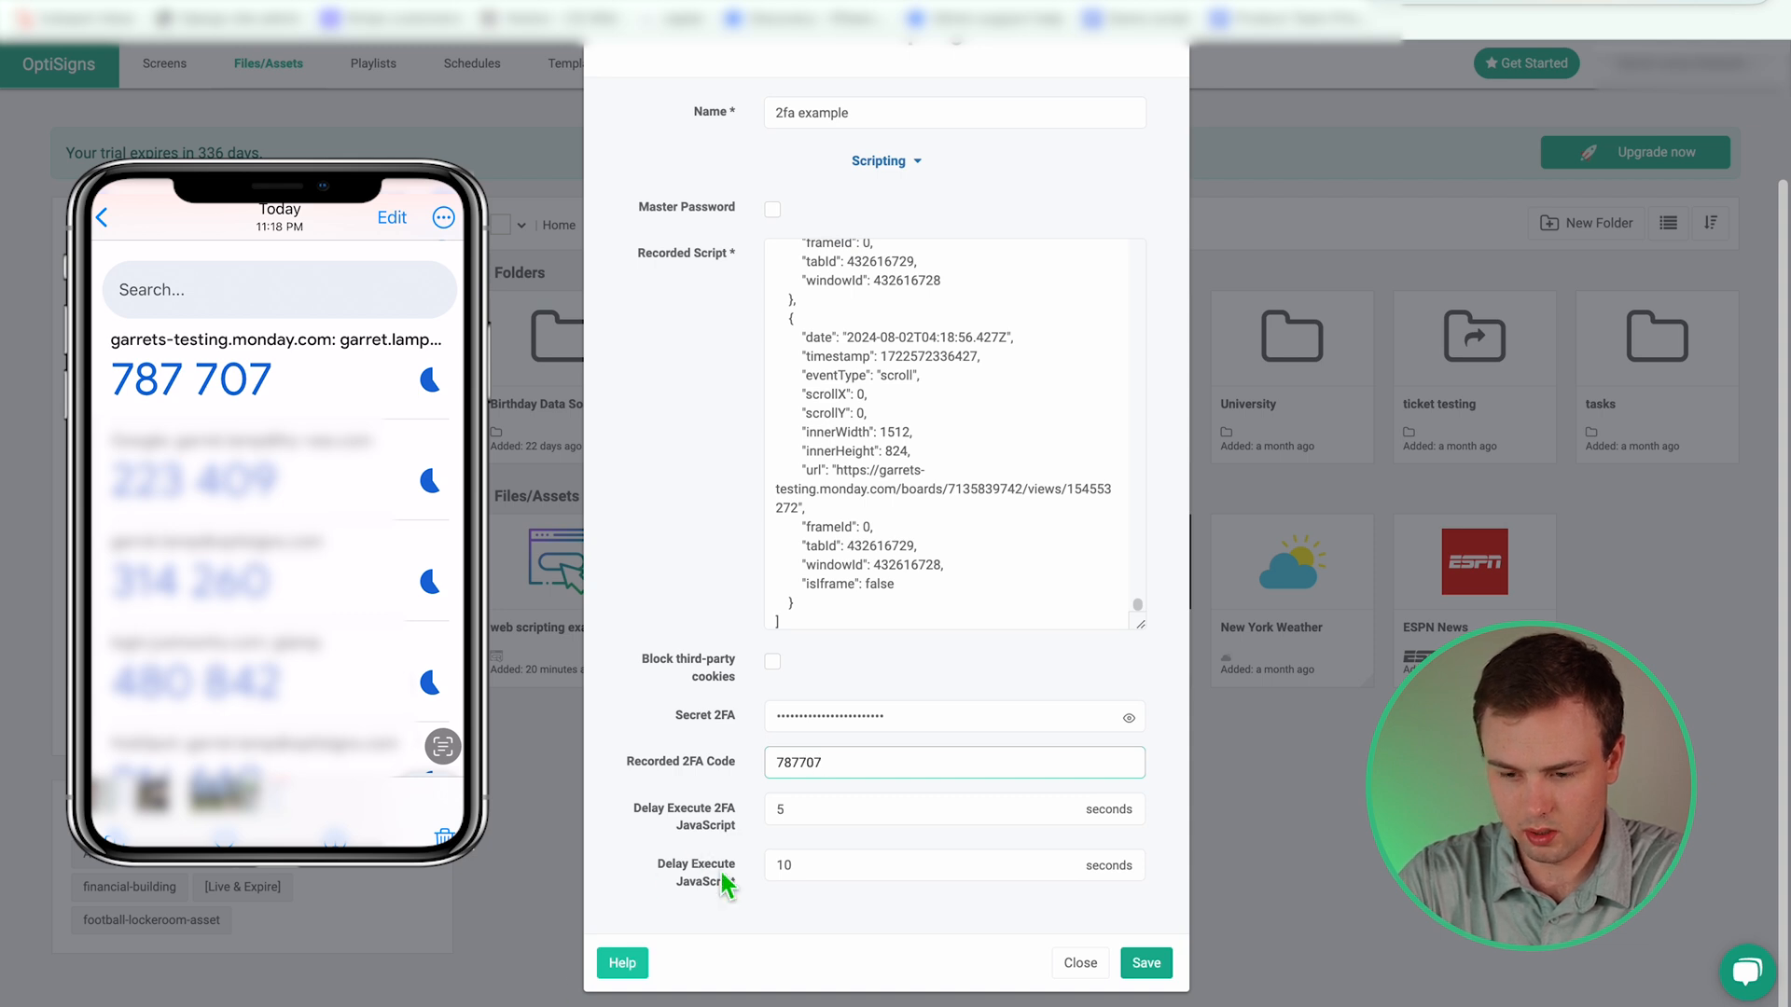
{"action": "key", "text": "Tab"}
{"action": "left_click", "coordinate": [830, 867]}
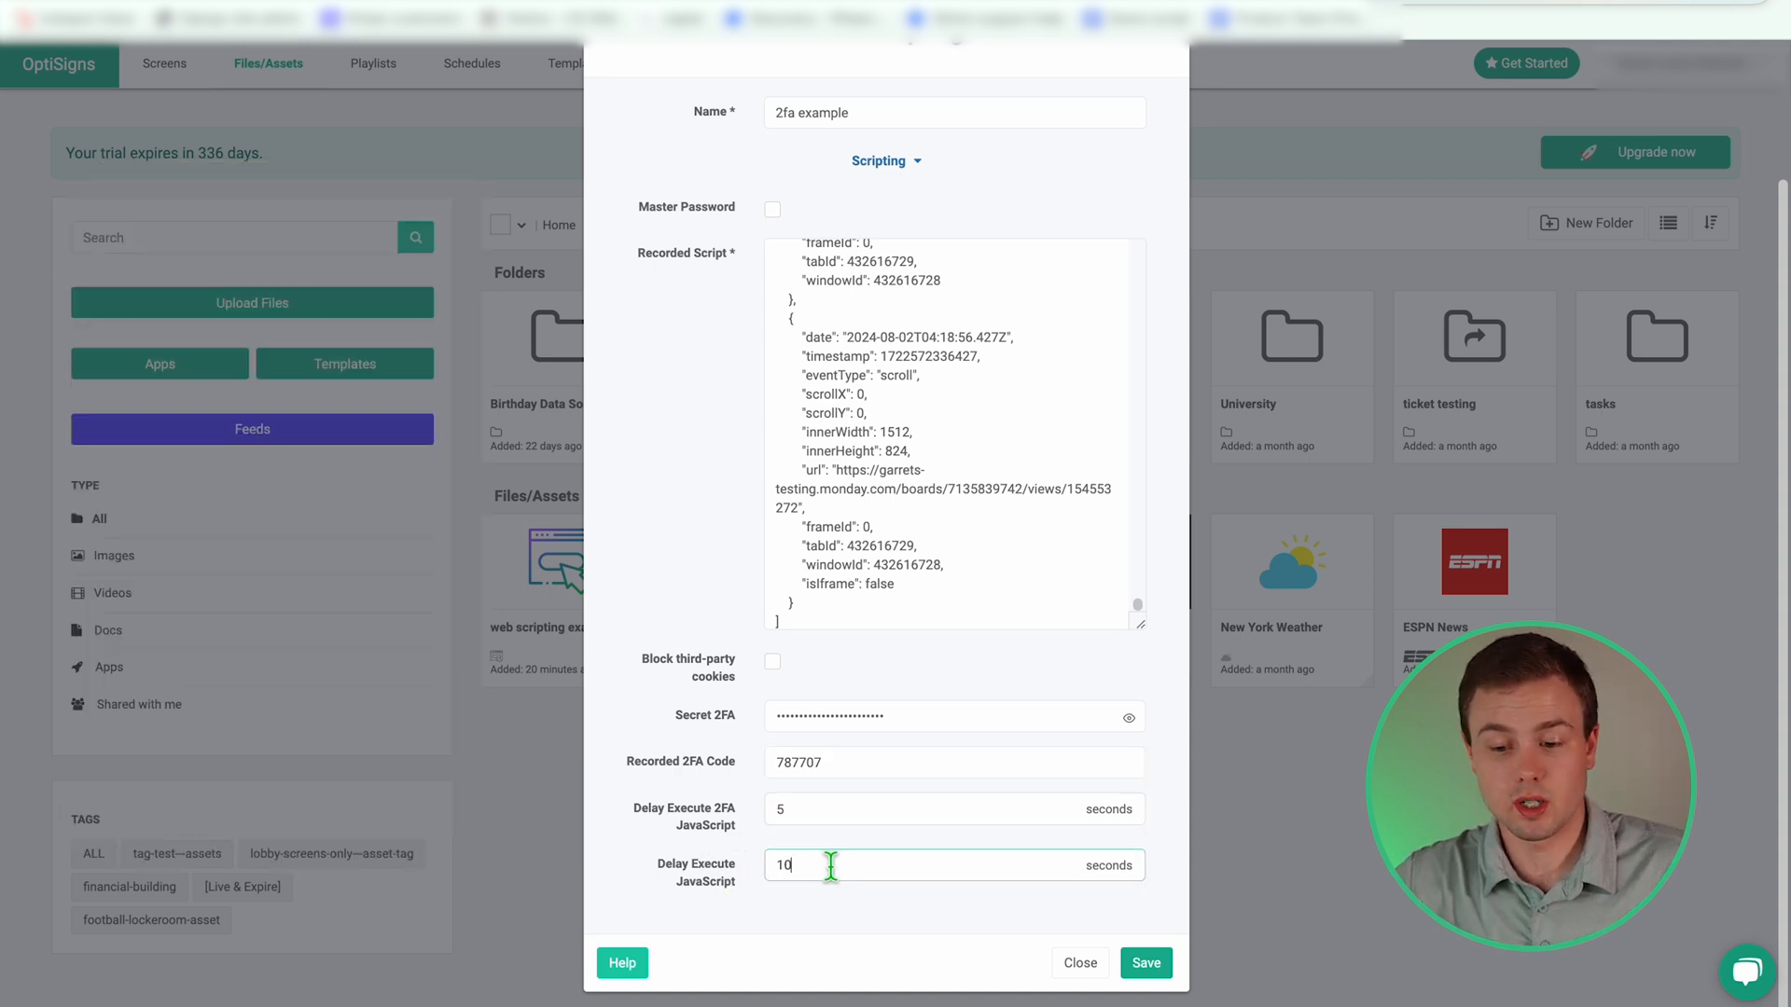
{"action": "key", "text": "BackSpace"}
{"action": "key", "text": "BackSpace"}
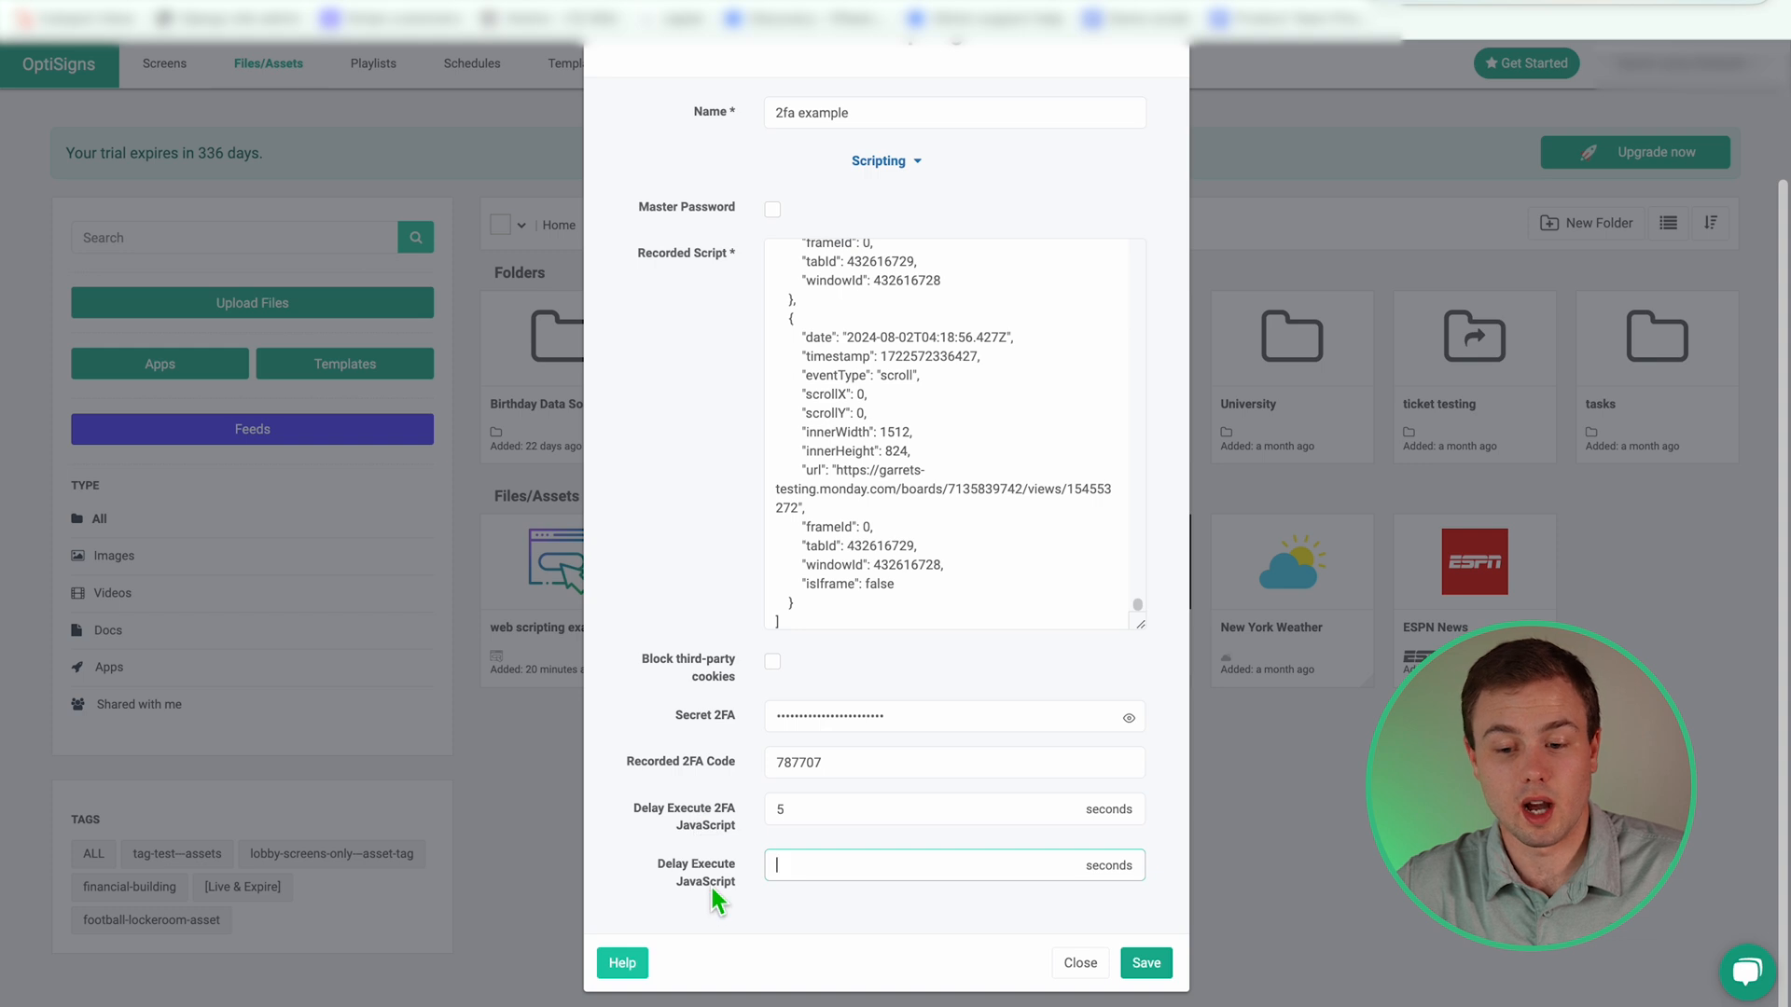
{"action": "key", "text": "shift+Tab"}
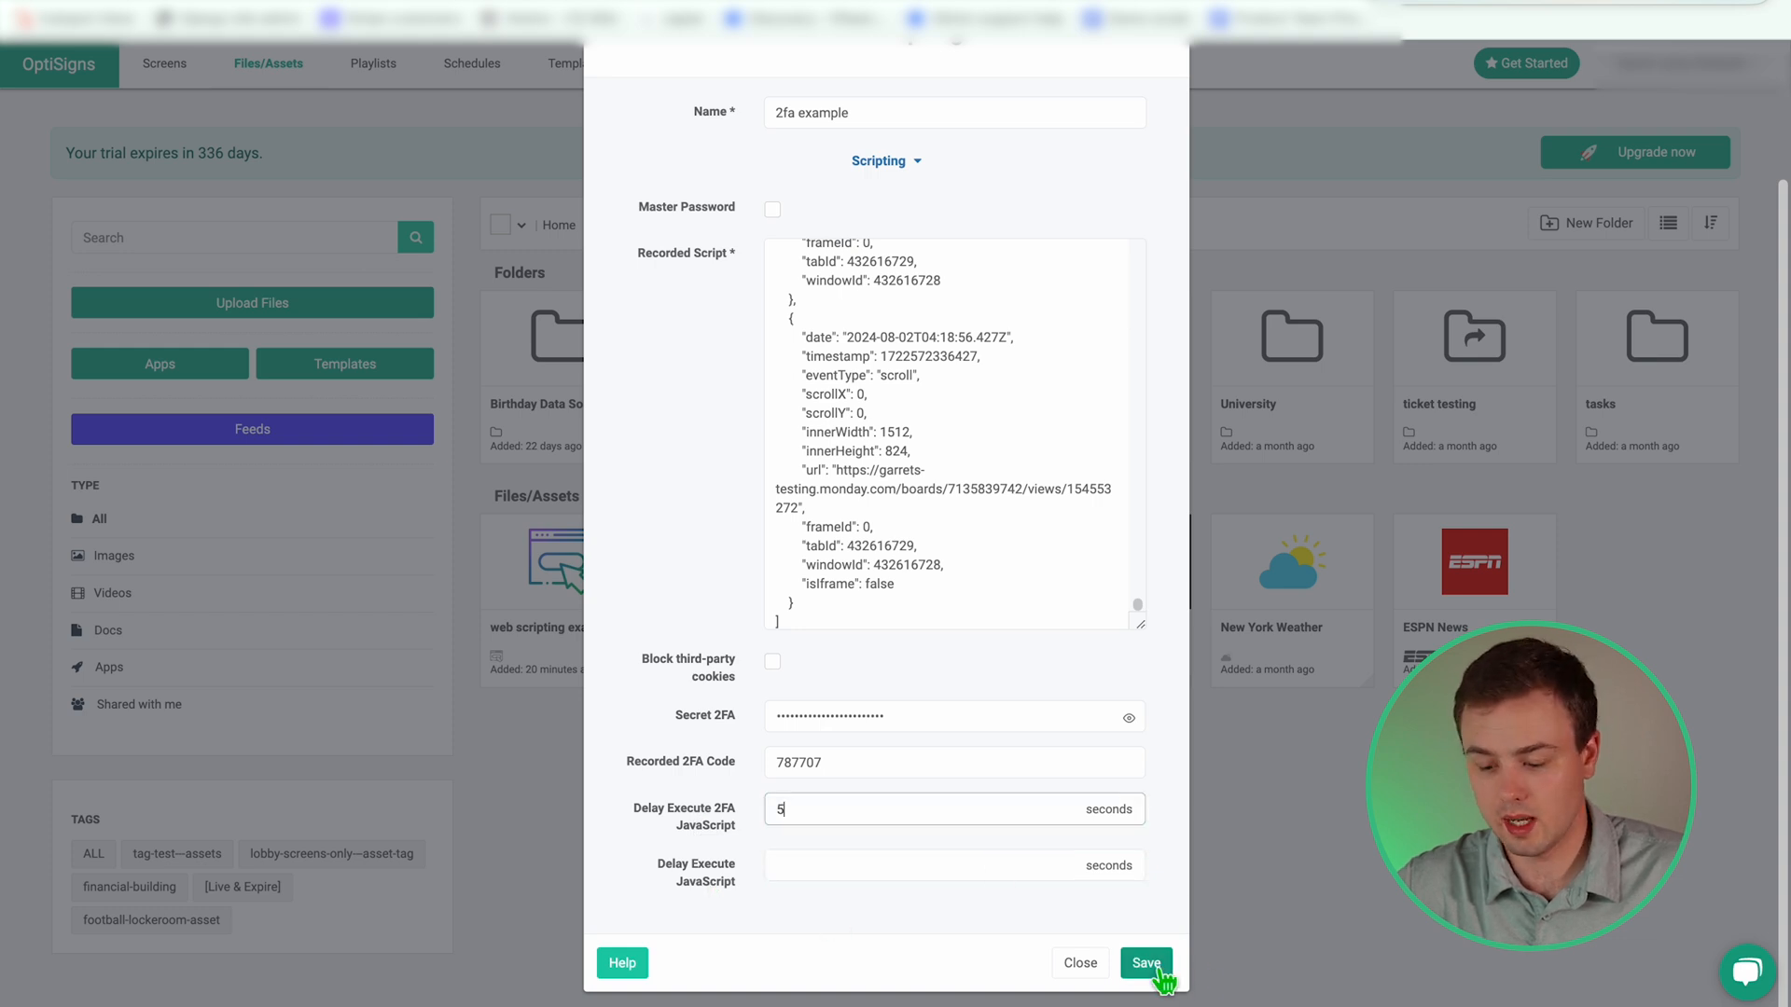
{"action": "left_click", "coordinate": [1152, 970]}
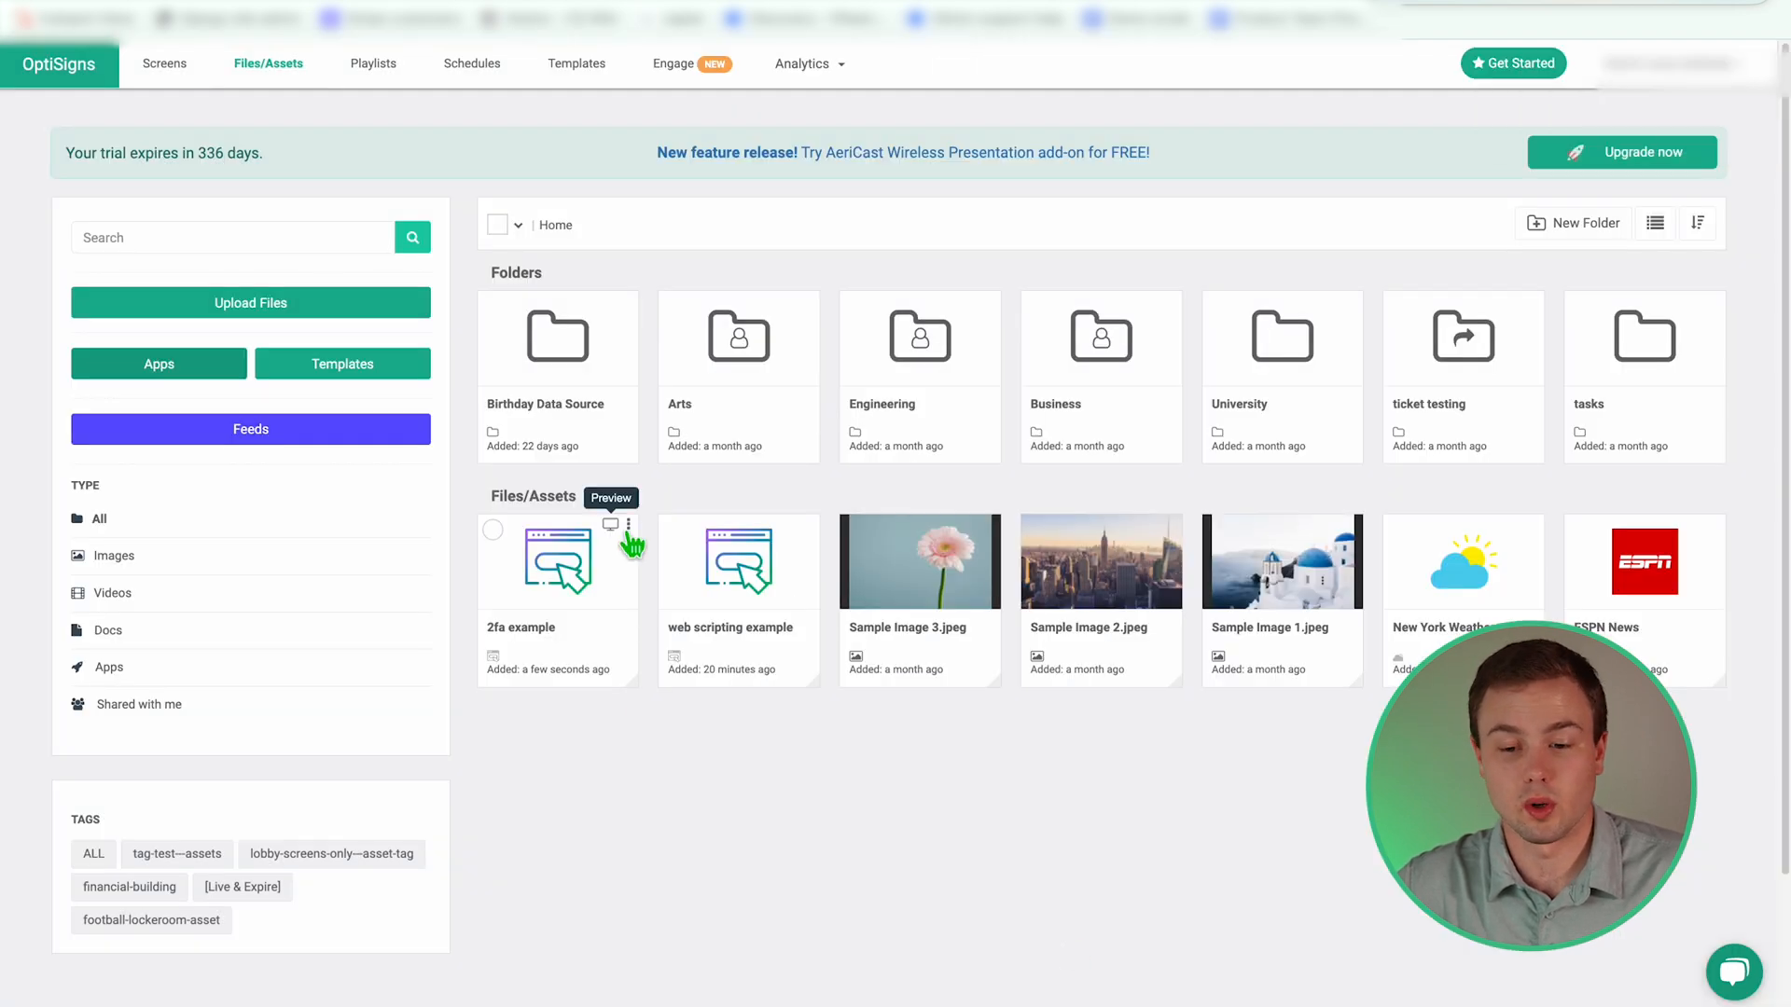
- Push the '2fa example' asset to the 'my mac' screen via Push To Screens
{"action": "left_click", "coordinate": [627, 533]}
{"action": "left_click", "coordinate": [600, 589]}
{"action": "left_click", "coordinate": [877, 348]}
{"action": "left_click", "coordinate": [814, 385]}
{"action": "left_click", "coordinate": [1354, 452]}
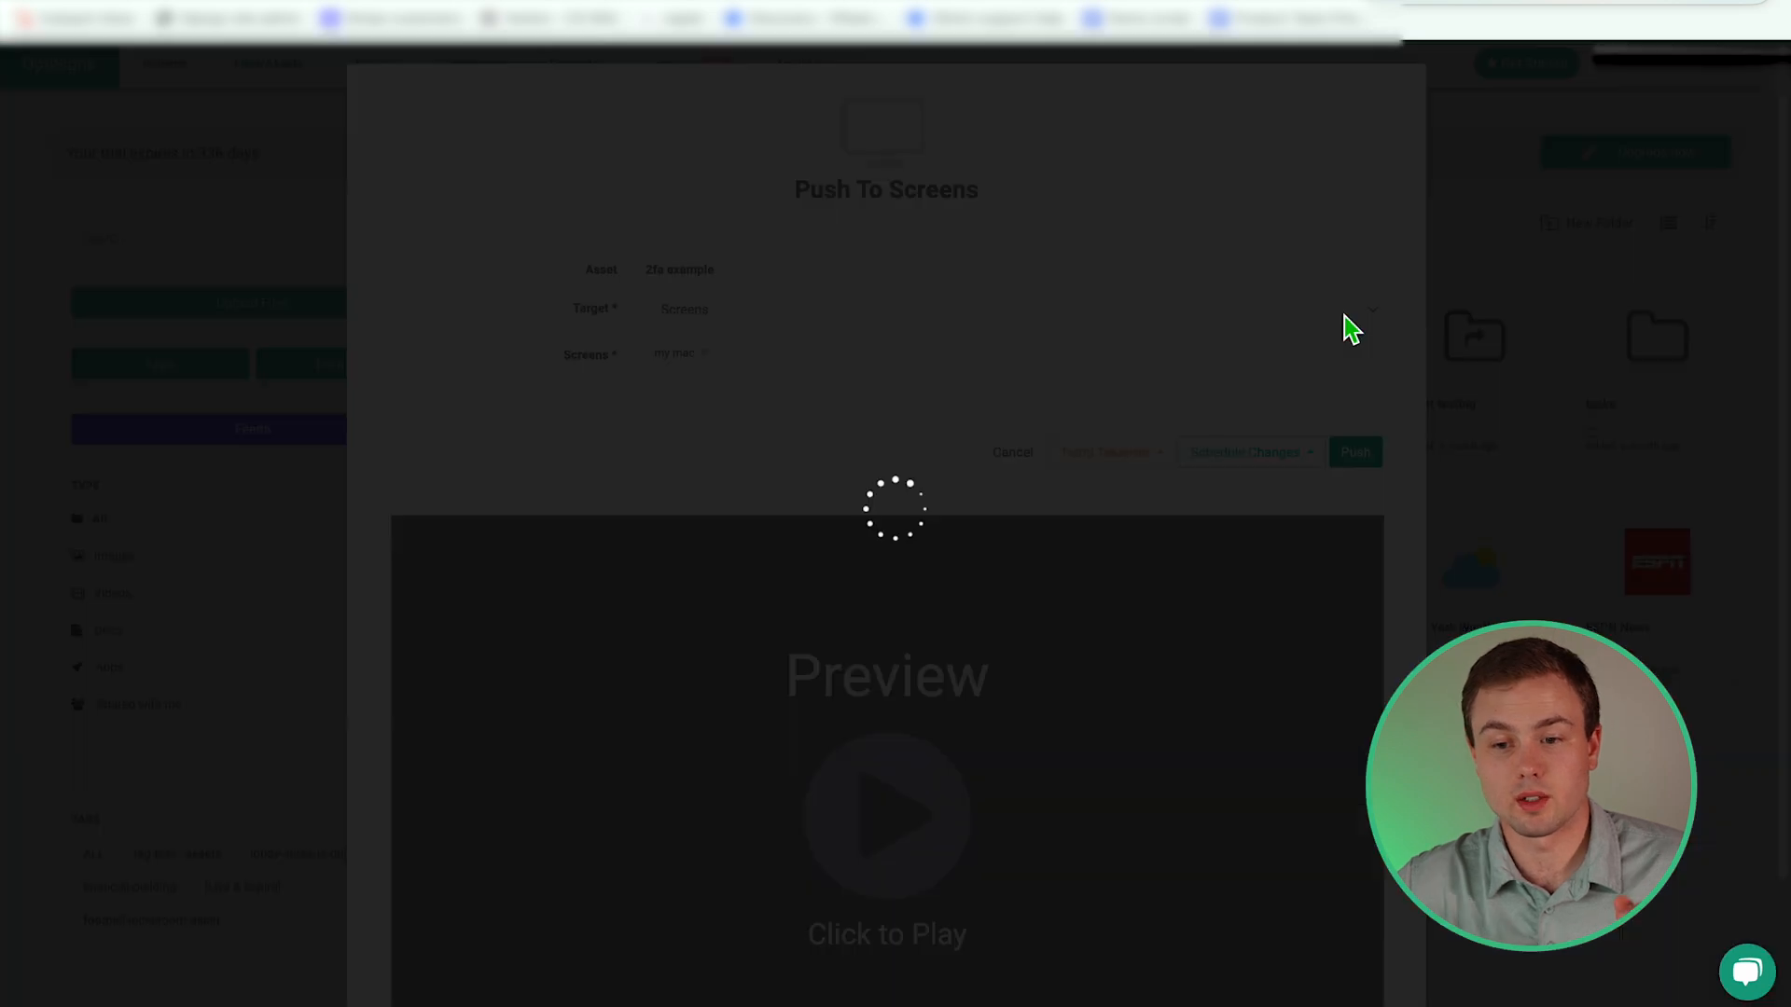